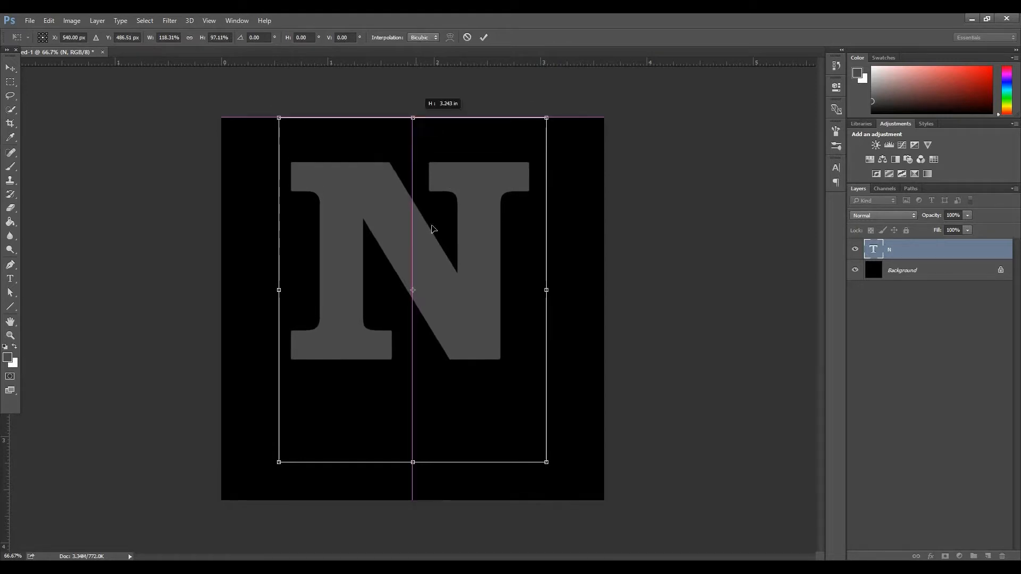
# Commit the letter N's transform and place the photo of the hand holding a compass into the document
pyautogui.click(483, 37)
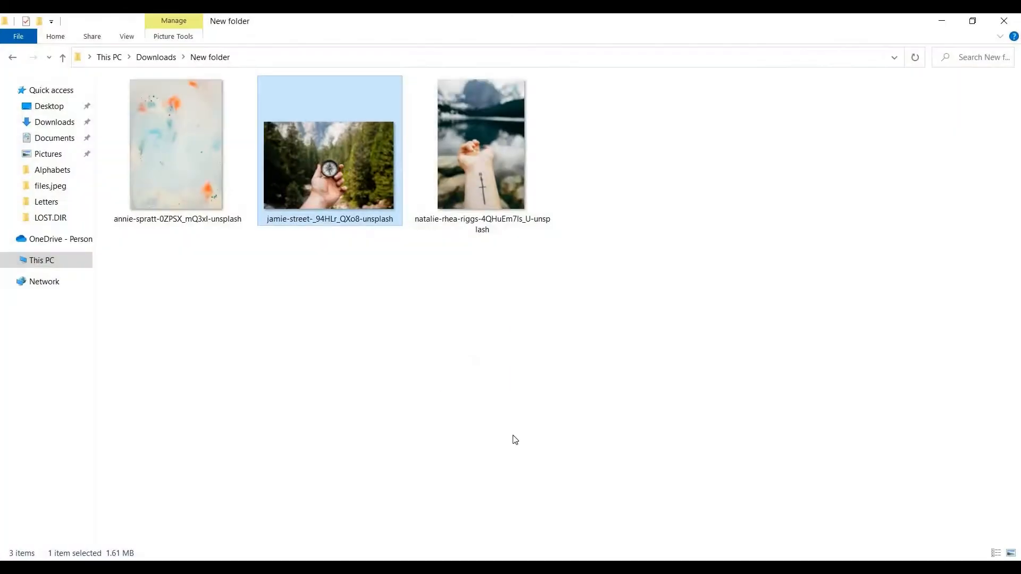
pyautogui.moveTo(515, 437); pyautogui.dragTo(412, 449)
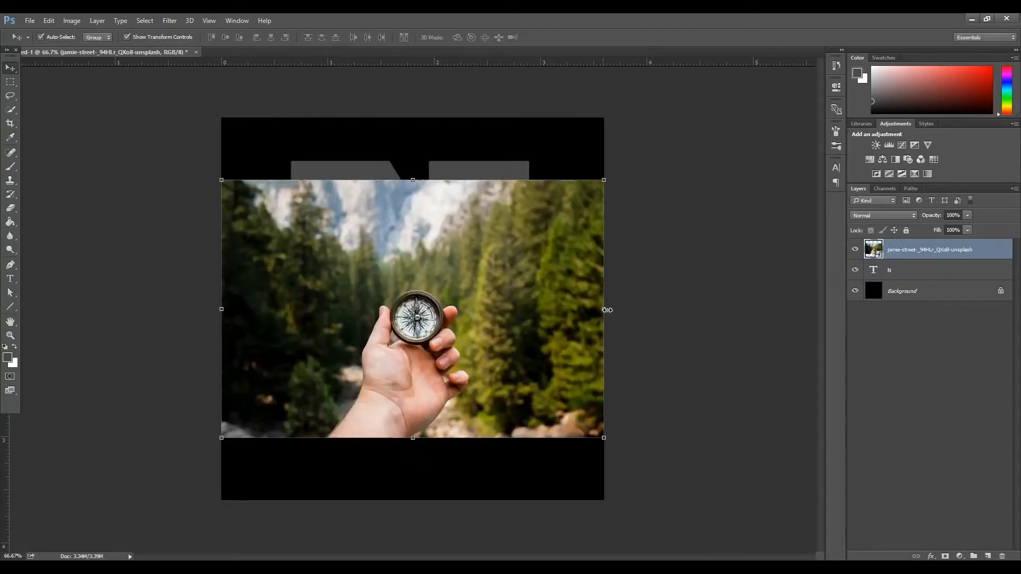
pyautogui.moveTo(604, 308); pyautogui.dragTo(665, 308)
pyautogui.moveTo(413, 179); pyautogui.dragTo(408, 117)
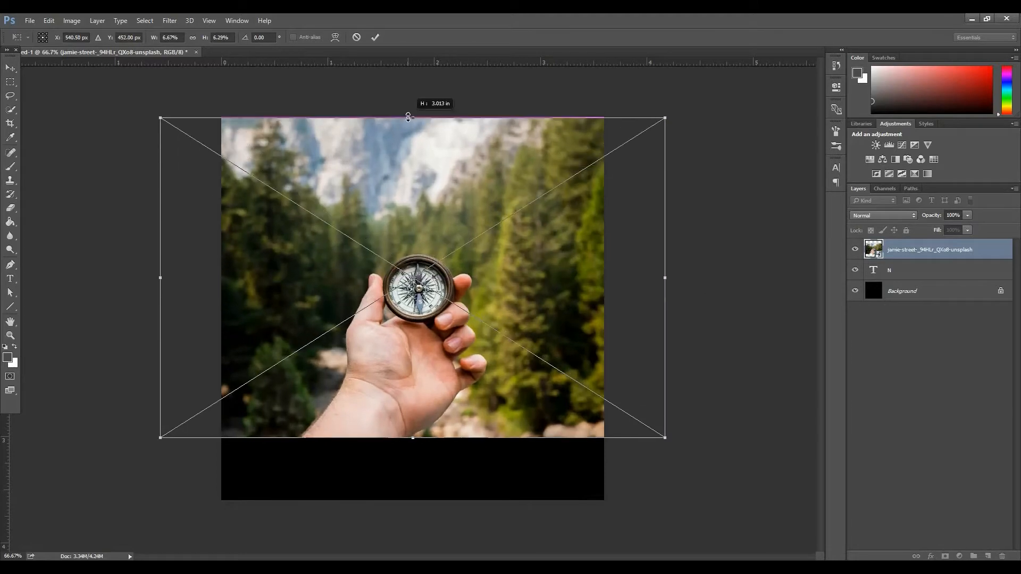
pyautogui.click(356, 37)
# Select the hand and the compass in the photo with the Quick Selection tool
pyautogui.click(10, 109)
pyautogui.click(61, 36)
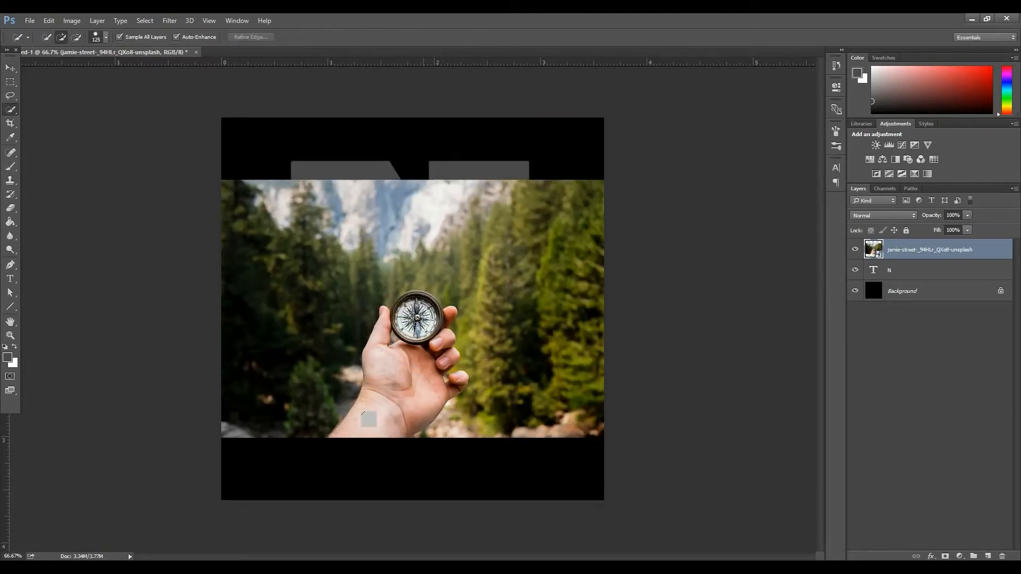
pyautogui.moveTo(372, 417); pyautogui.dragTo(378, 422)
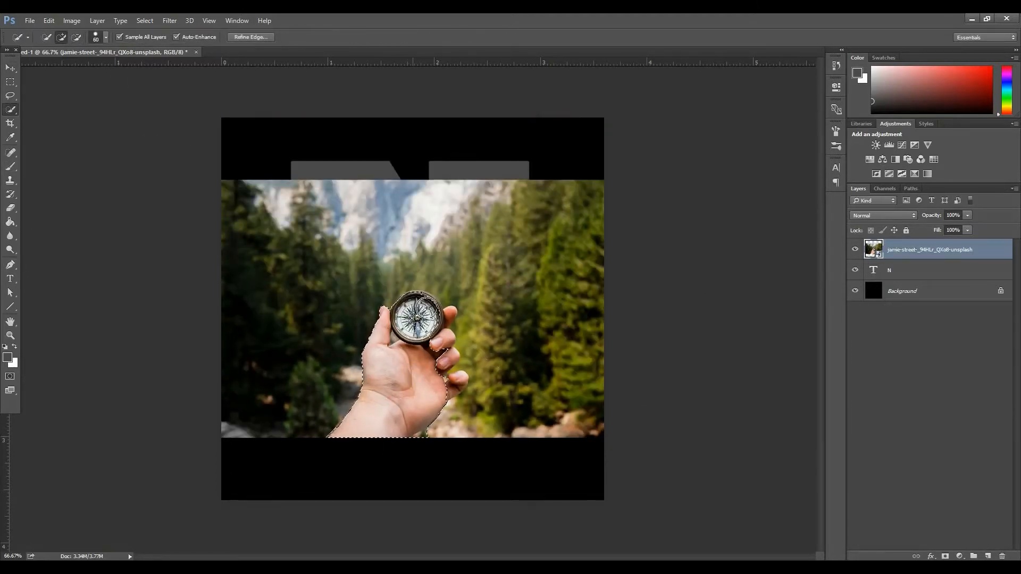
pyautogui.moveTo(435, 321); pyautogui.dragTo(417, 336)
# Subtract stray background beside the wrist from the selection and add a layer mask isolating the hand and compass
pyautogui.press('[')
pyautogui.press('[')
pyautogui.press('[')
pyautogui.press('[')
pyautogui.press('[')
pyautogui.press('alt')
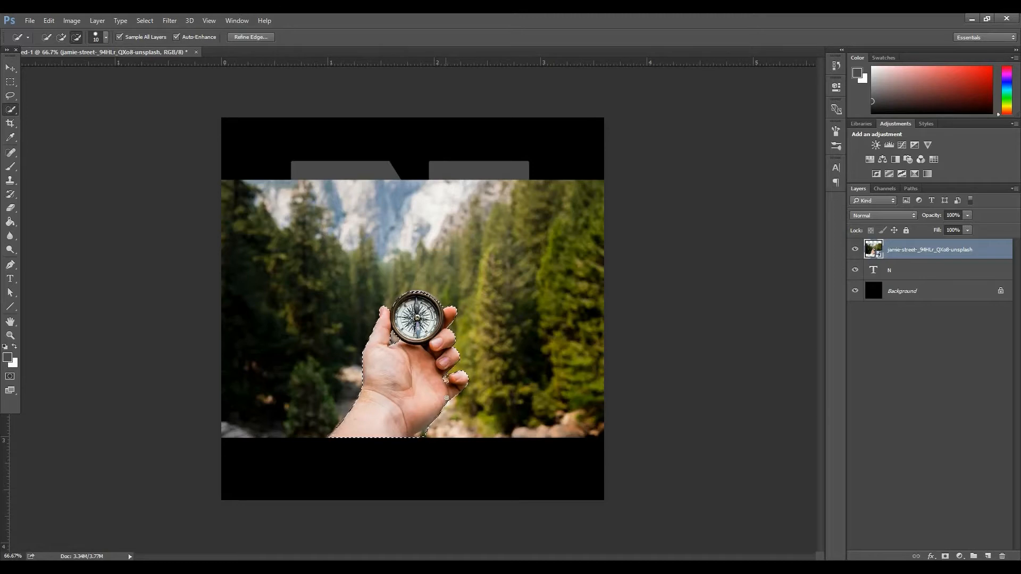
pyautogui.press(']')
pyautogui.press(']')
pyautogui.press(']')
pyautogui.press(']')
pyautogui.press(']')
pyautogui.moveTo(424, 442); pyautogui.dragTo(428, 435)
pyautogui.press(']')
pyautogui.press(']')
pyautogui.press(']')
pyautogui.press(']')
pyautogui.press(']')
pyautogui.click(944, 556)
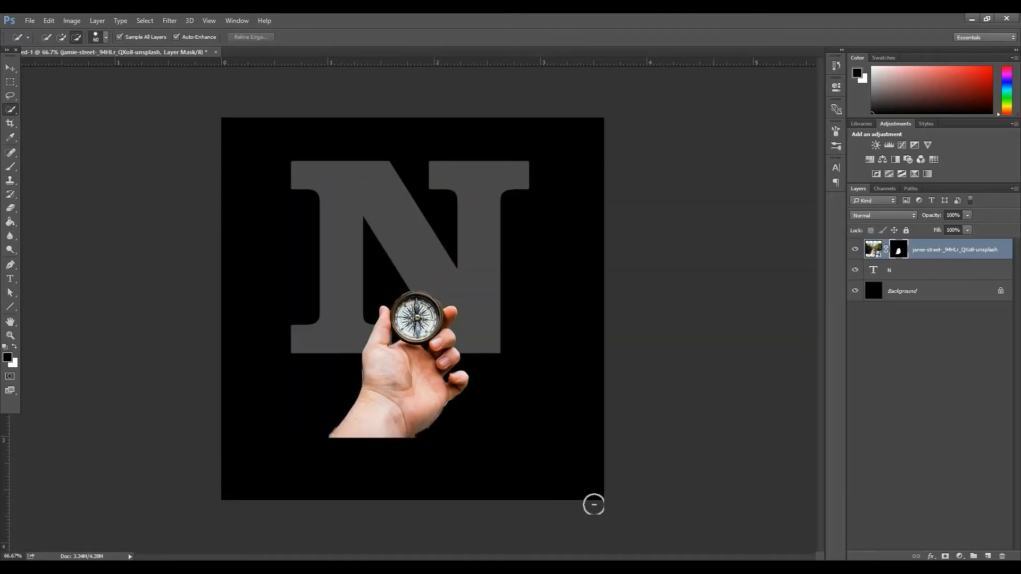
# Move the masked hand down to the canvas's bottom edge and add a horizontal guide through the compass
pyautogui.click(10, 68)
pyautogui.moveTo(428, 382); pyautogui.dragTo(432, 444)
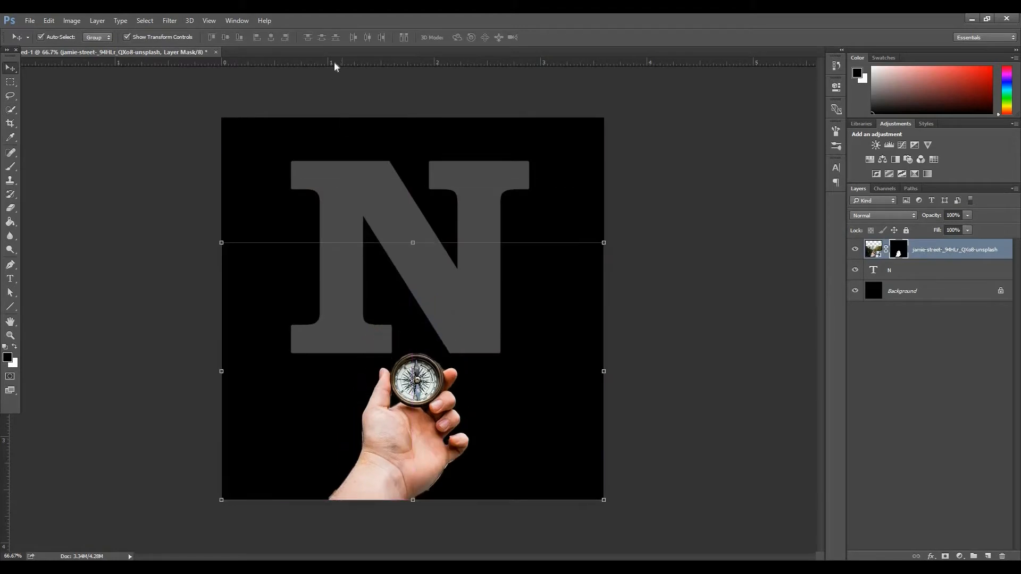
pyautogui.moveTo(337, 62); pyautogui.dragTo(322, 371)
# Activate the Line tool and set the foreground colour to green 27f13f
pyautogui.click(9, 307)
pyautogui.click(8, 357)
pyautogui.click(875, 253)
pyautogui.moveTo(846, 179); pyautogui.dragTo(943, 177)
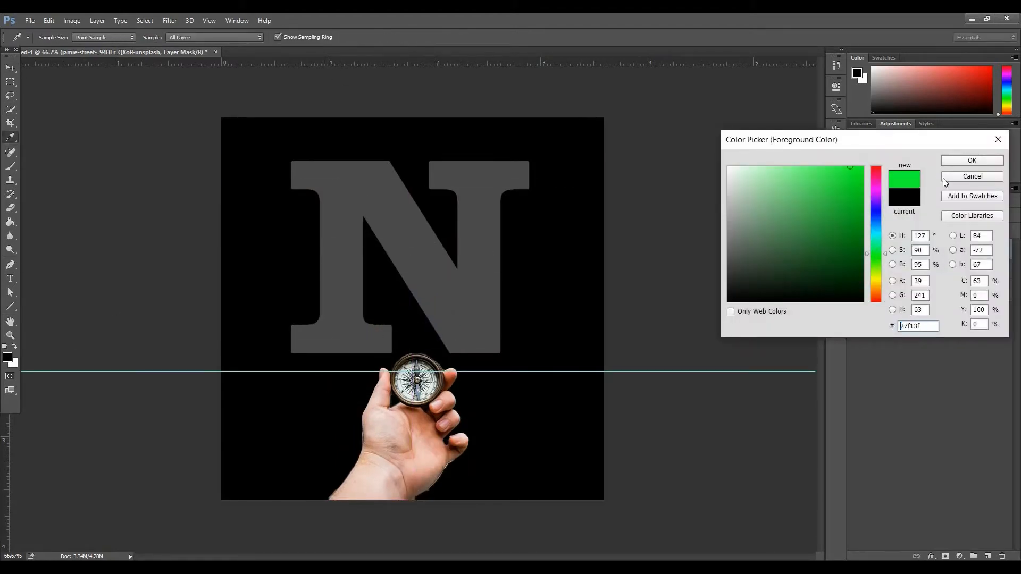
pyautogui.click(972, 160)
# Draw a horizontal green line across the canvas through the compass and remove the guide
pyautogui.moveTo(200, 371)
pyautogui.mouseDown()
pyautogui.moveTo(683, 399)
pyautogui.moveTo(707, 372)
pyautogui.mouseUp()
pyautogui.press('v')
pyautogui.moveTo(145, 62); pyautogui.dragTo(144, 53)
pyautogui.press('u')
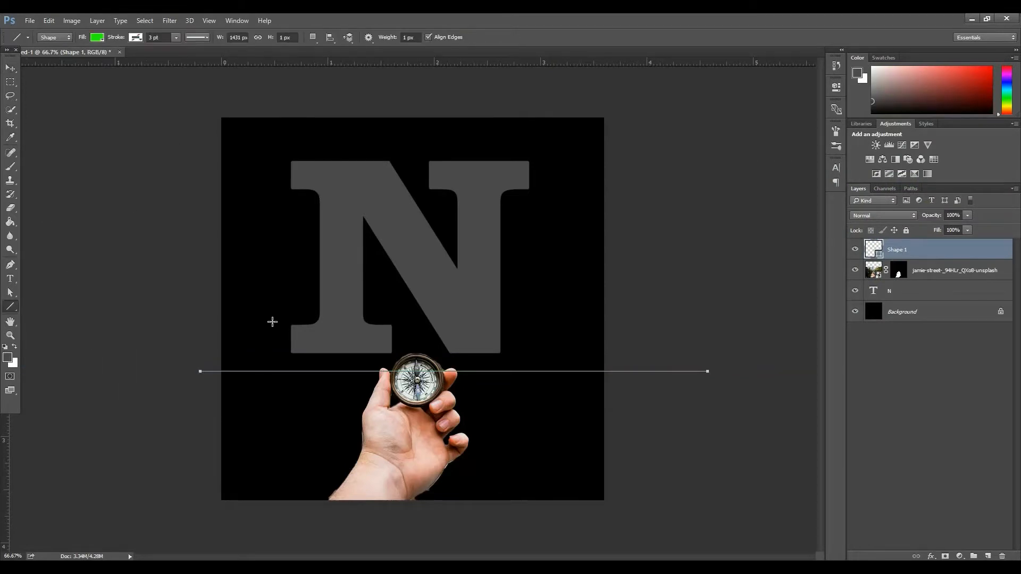
# Draw thin green vertical and horizontal lines across the canvas to form a construction grid around the letter N
pyautogui.moveTo(307, 110)
pyautogui.mouseDown()
pyautogui.moveTo(300, 282)
pyautogui.moveTo(315, 512)
pyautogui.moveTo(284, 516)
pyautogui.mouseUp()
pyautogui.moveTo(512, 116)
pyautogui.mouseDown()
pyautogui.moveTo(513, 504)
pyautogui.moveTo(531, 478)
pyautogui.moveTo(537, 64)
pyautogui.moveTo(537, 514)
pyautogui.mouseUp()
pyautogui.moveTo(213, 152)
pyautogui.mouseDown()
pyautogui.moveTo(583, 157)
pyautogui.moveTo(590, 167)
pyautogui.moveTo(610, 154)
pyautogui.mouseUp()
pyautogui.moveTo(208, 197); pyautogui.dragTo(611, 196)
pyautogui.moveTo(213, 316)
pyautogui.mouseDown()
pyautogui.moveTo(734, 315)
pyautogui.moveTo(620, 316)
pyautogui.mouseUp()
pyautogui.moveTo(371, 117)
pyautogui.mouseDown()
pyautogui.moveTo(371, 524)
pyautogui.moveTo(371, 515)
pyautogui.mouseUp()
pyautogui.moveTo(441, 117); pyautogui.dragTo(467, 512)
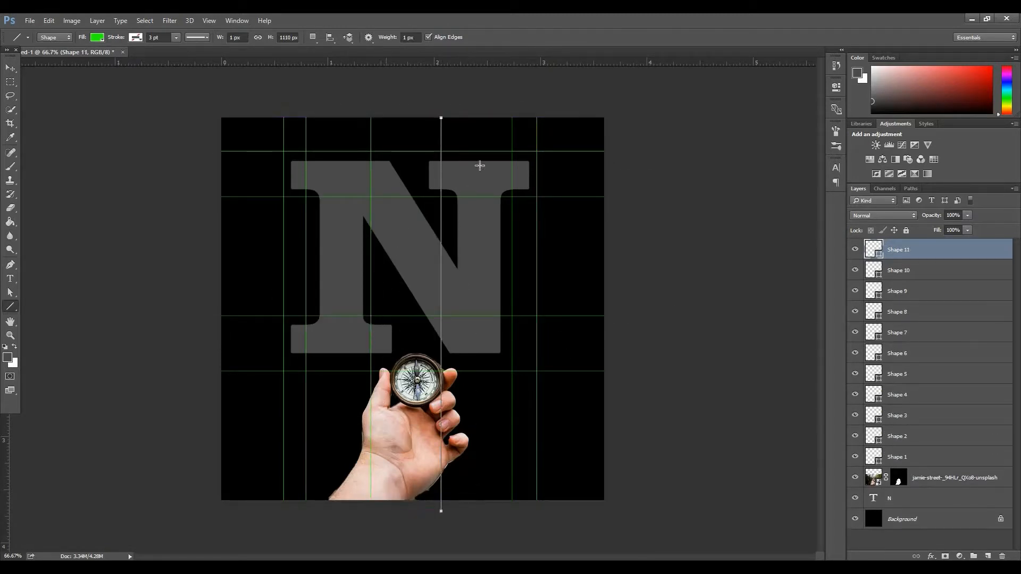
# Group the green line layers Shape 1 to Shape 11 and hide the hand photo and letter N layers
pyautogui.click(936, 269)
pyautogui.press('v')
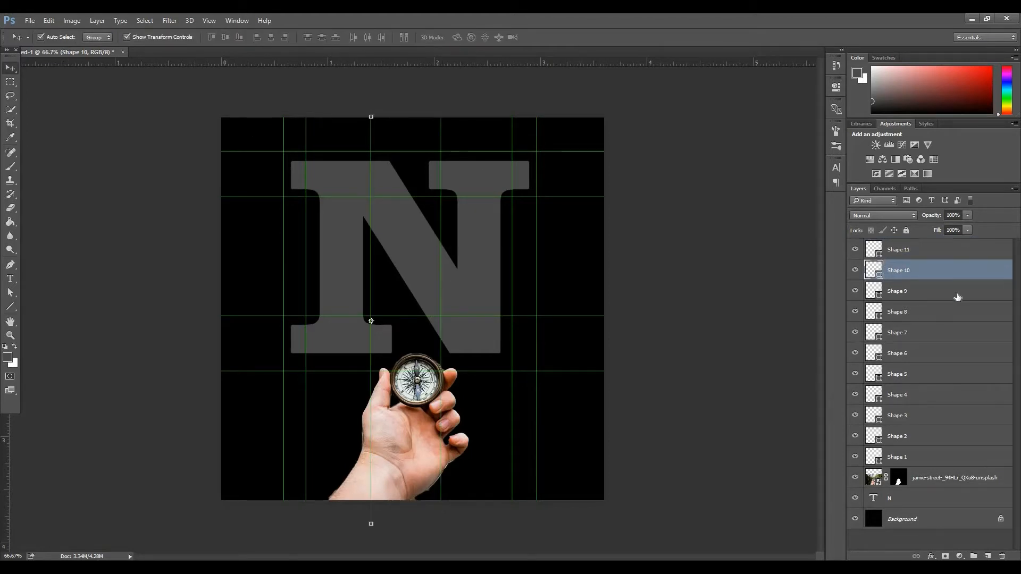
pyautogui.click(951, 291)
pyautogui.click(957, 311)
pyautogui.click(963, 333)
pyautogui.click(965, 352)
pyautogui.click(965, 457)
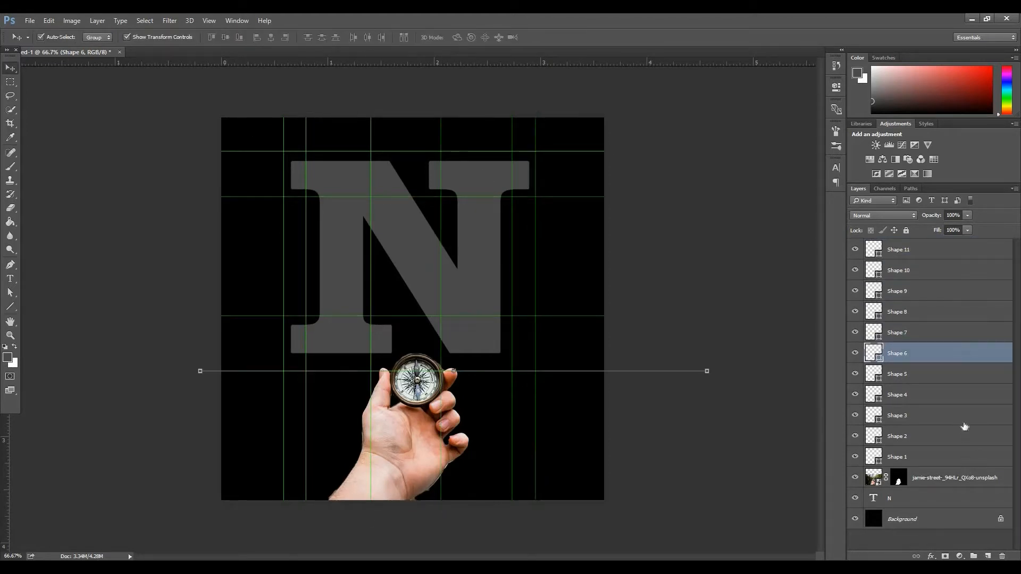
pyautogui.keyDown('shift'); pyautogui.click(947, 250); pyautogui.keyUp('shift')
pyautogui.hotkey('ctrl', 'g')
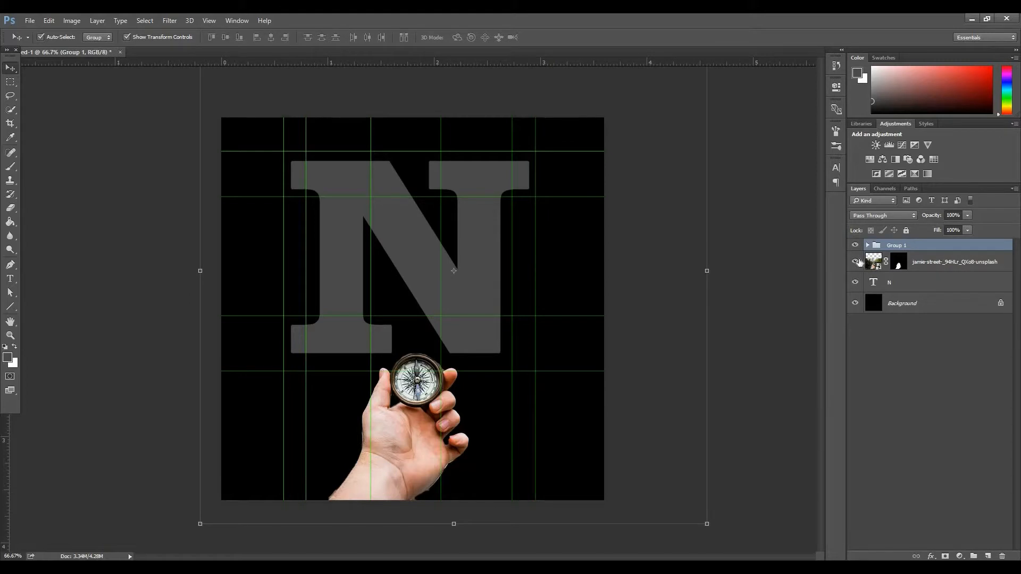
pyautogui.click(856, 261)
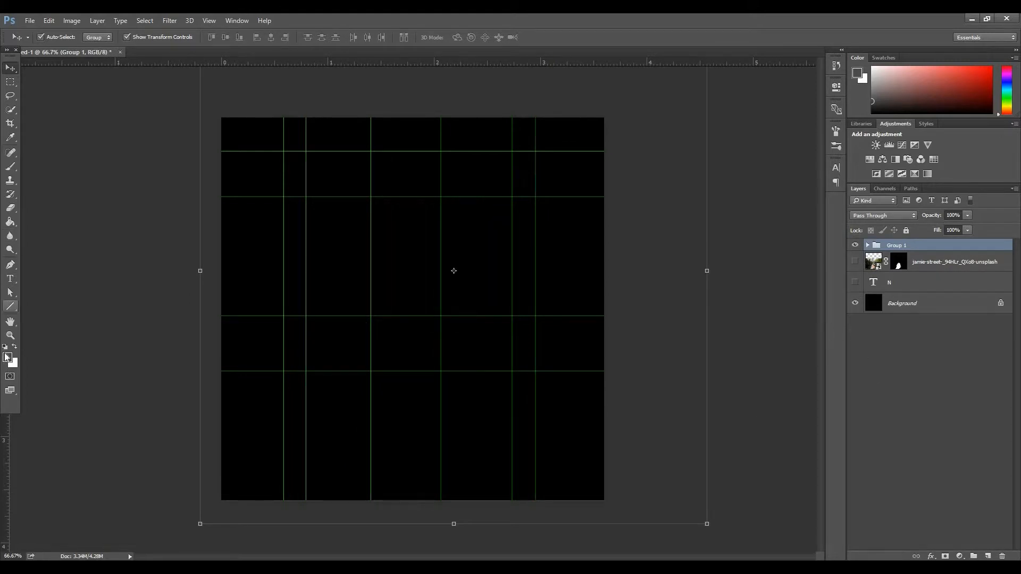
# Draw three connected diagonal lines in cyan 00fffc between the grid intersections to form a zigzag N
pyautogui.click(7, 357)
pyautogui.click(862, 166)
pyautogui.click(876, 233)
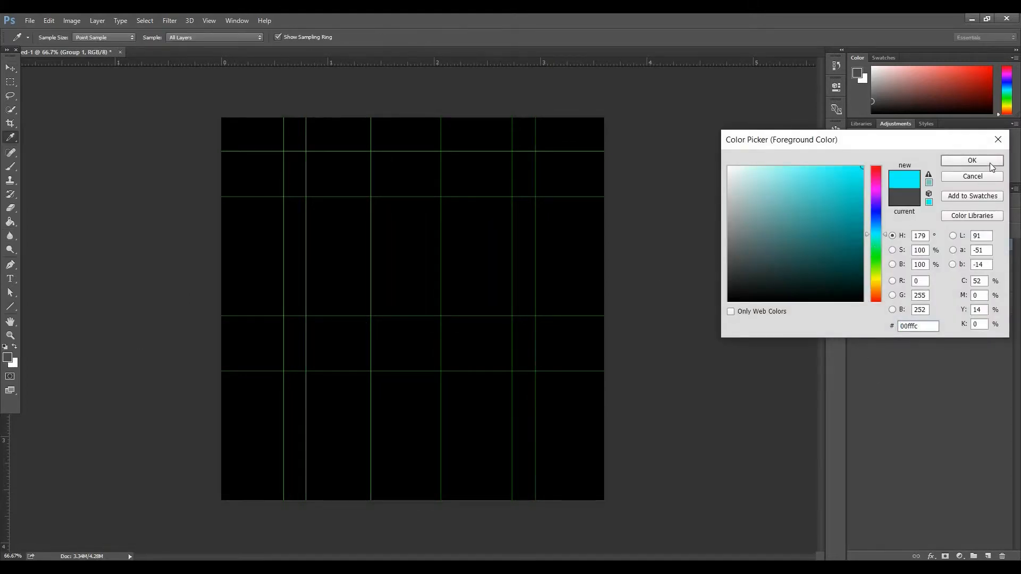
pyautogui.click(989, 162)
pyautogui.moveTo(284, 371)
pyautogui.mouseDown()
pyautogui.moveTo(355, 250)
pyautogui.moveTo(372, 197)
pyautogui.moveTo(440, 372)
pyautogui.mouseUp()
pyautogui.moveTo(441, 371); pyautogui.dragTo(512, 198)
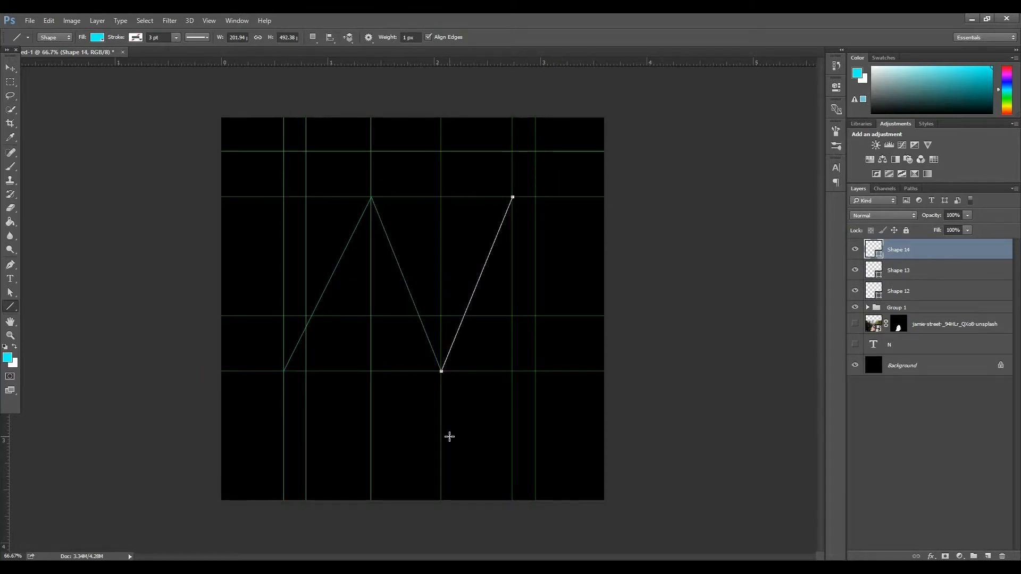
# Give the first diagonal line, Shape 12, a turquoise outer glow with 14% spread and 7 px size
pyautogui.click(934, 290)
pyautogui.doubleClick(936, 300)
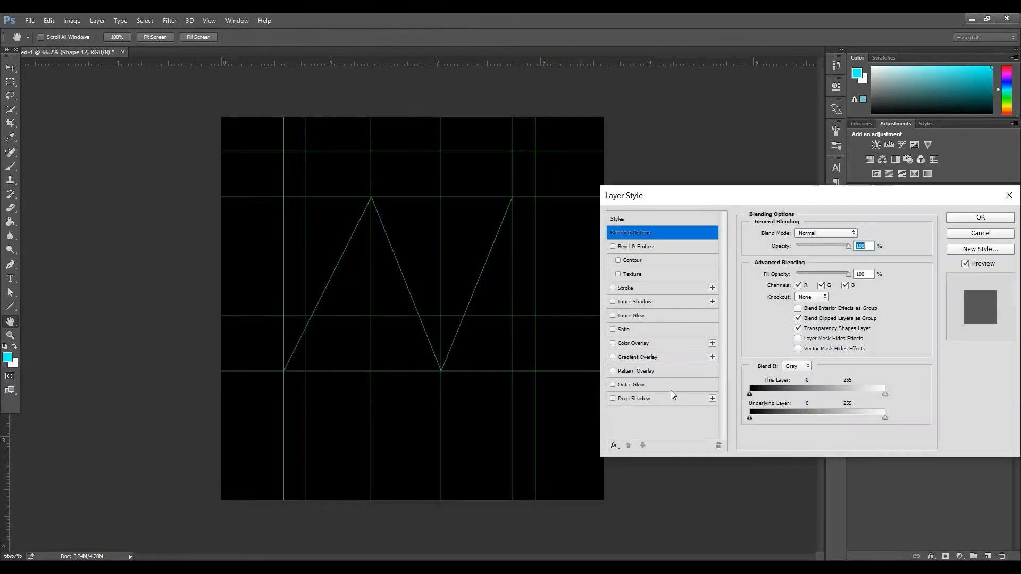
pyautogui.click(671, 387)
pyautogui.click(777, 277)
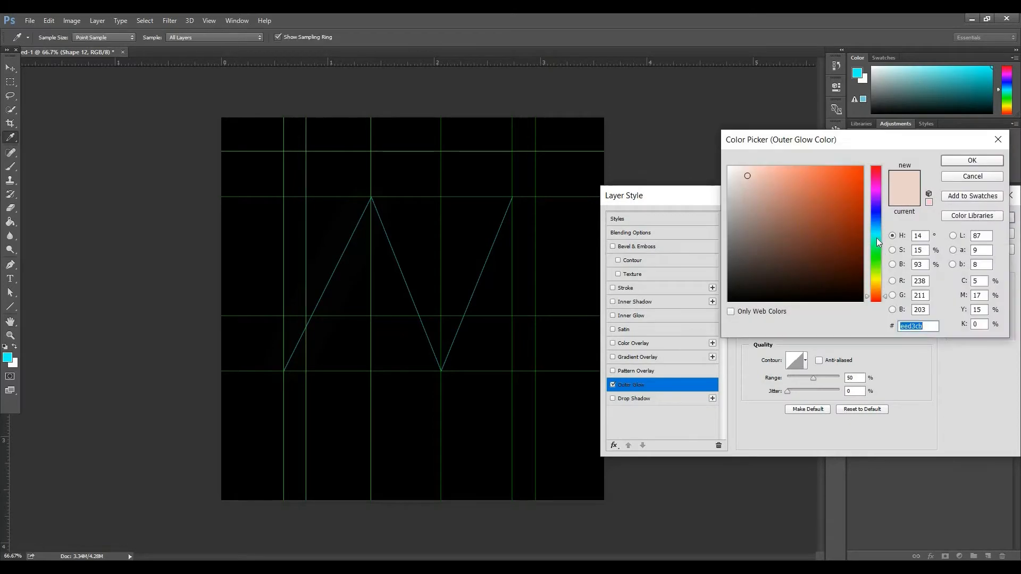
pyautogui.click(876, 237)
pyautogui.click(849, 186)
pyautogui.click(971, 162)
pyautogui.doubleClick(852, 315)
pyautogui.write('14')
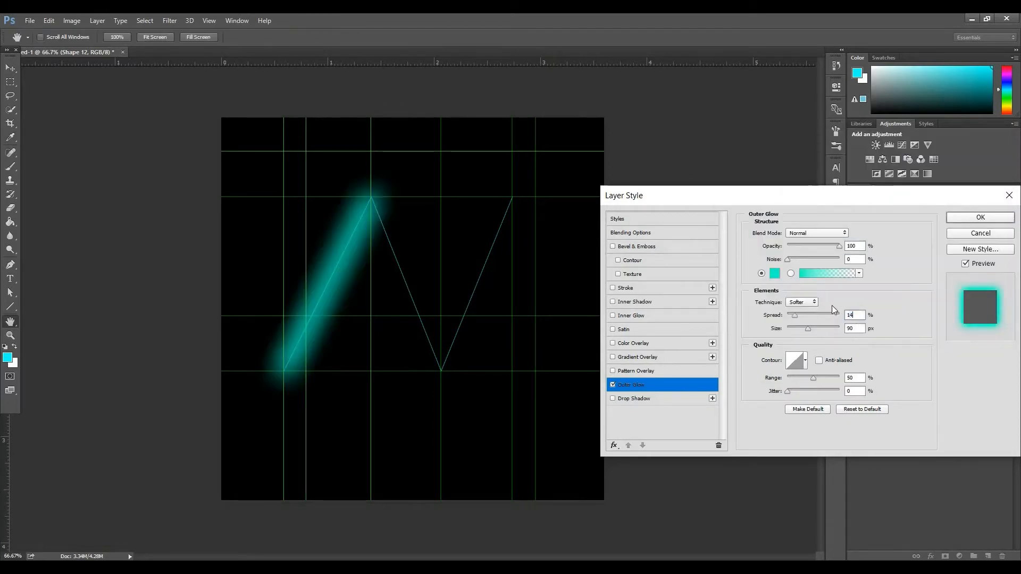
pyautogui.write('7')
# Change the first diagonal line's outer glow colour to cyan 00fff0 and apply the layer style
pyautogui.click(774, 273)
pyautogui.click(879, 235)
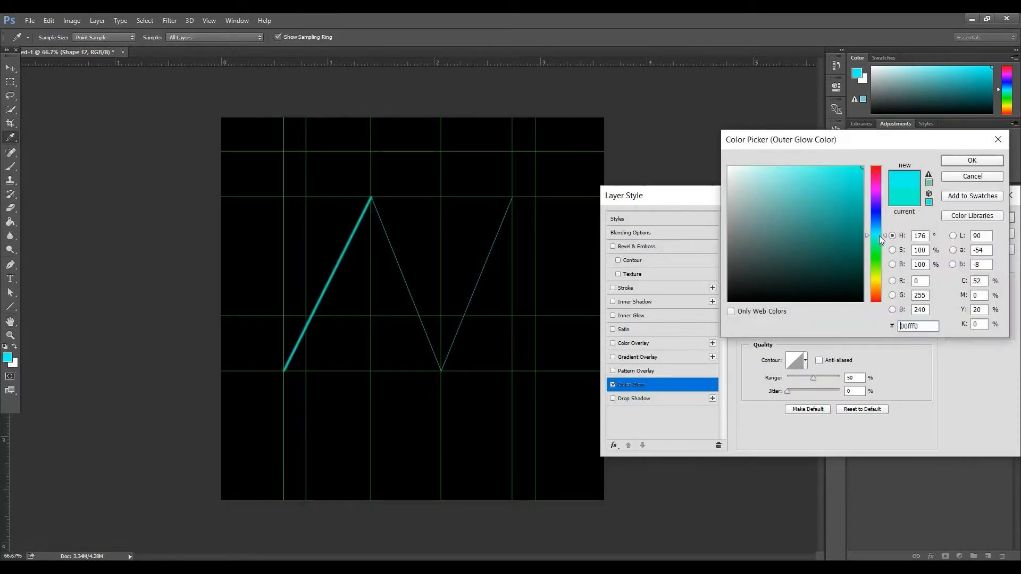
pyautogui.click(962, 162)
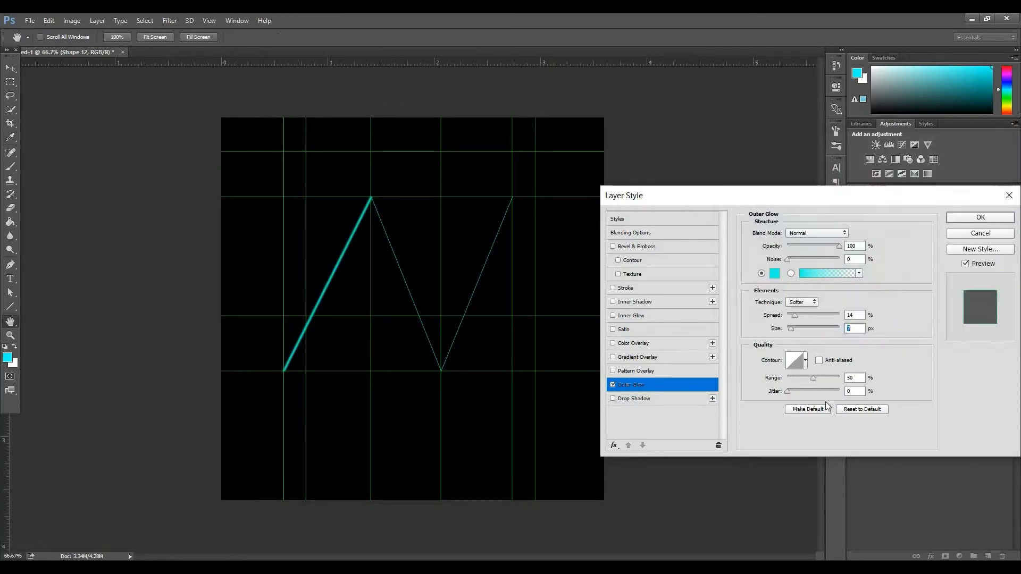
pyautogui.click(998, 216)
# Copy the first diagonal's layer style to the other two diagonals and group all three lines
pyautogui.rightClick(937, 292)
pyautogui.click(737, 362)
pyautogui.rightClick(937, 276)
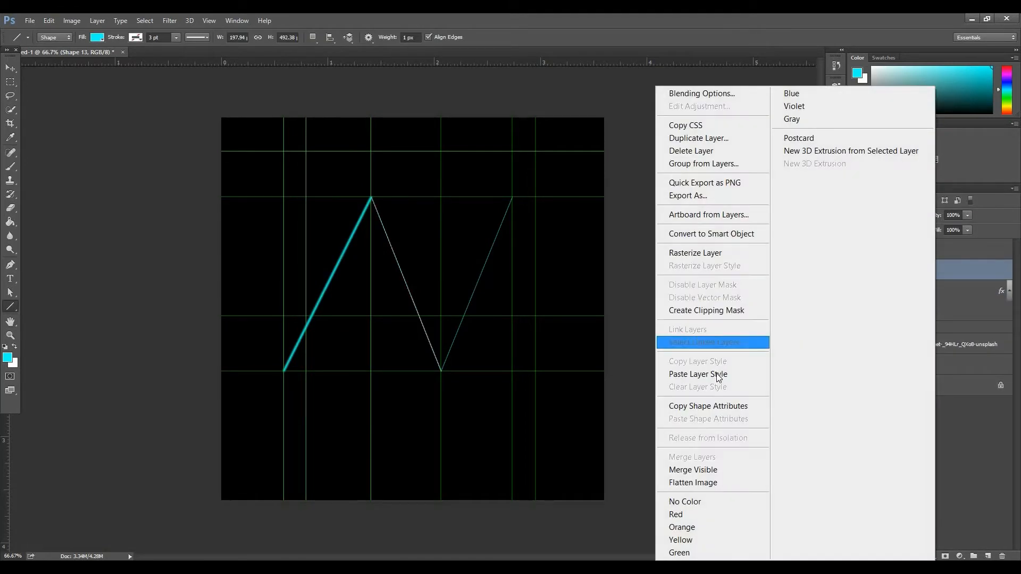
pyautogui.click(744, 371)
pyautogui.rightClick(938, 250)
pyautogui.click(755, 371)
pyautogui.keyDown('shift'); pyautogui.click(937, 332); pyautogui.keyUp('shift')
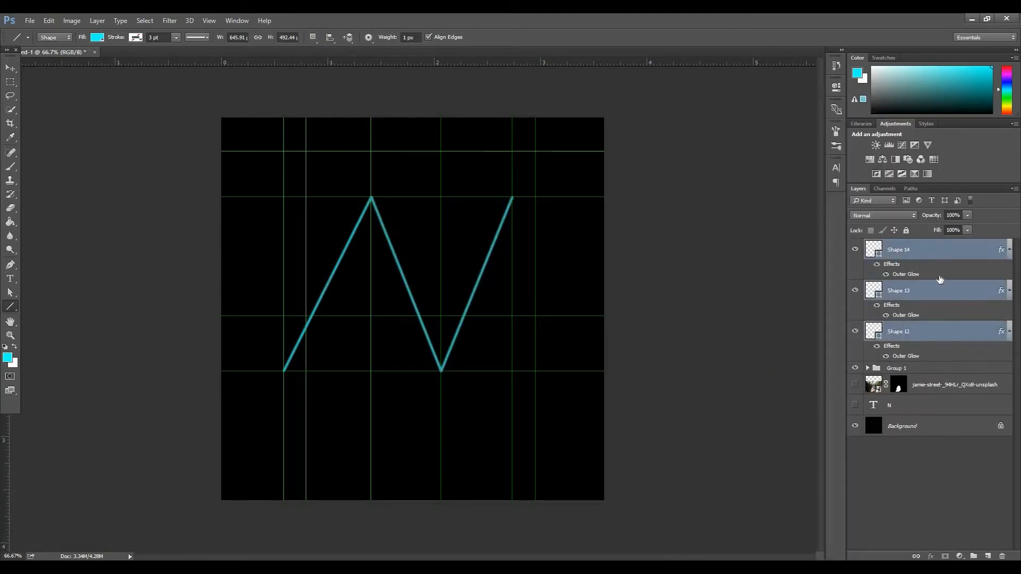
pyautogui.hotkey('ctrl', 'g')
# Add an outer glow in pale tan to the zigzag line group with 0% spread and 90 px size
pyautogui.doubleClick(952, 250)
pyautogui.click(654, 385)
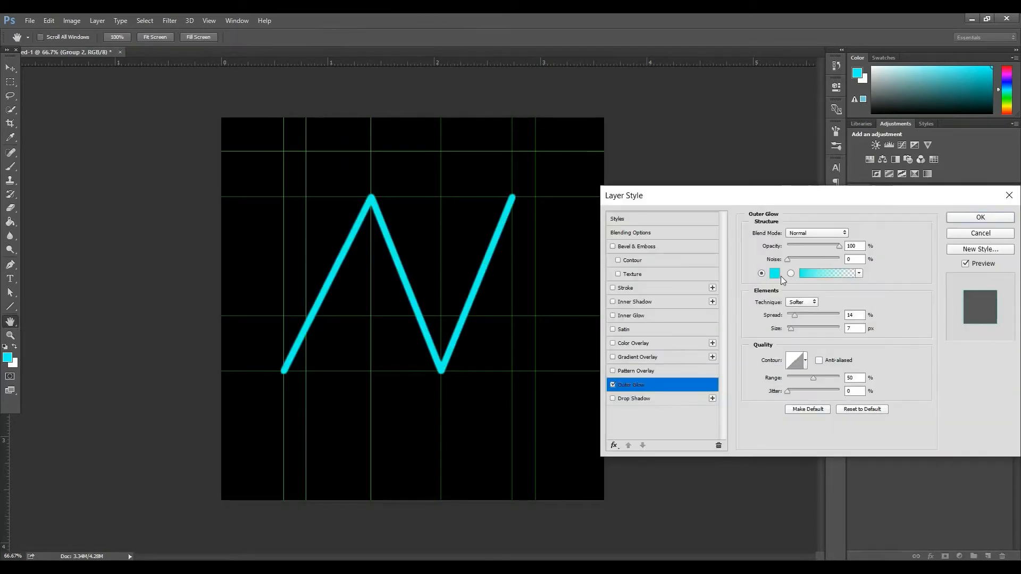
pyautogui.click(780, 277)
pyautogui.moveTo(875, 278); pyautogui.dragTo(875, 285)
pyautogui.click(759, 191)
pyautogui.click(956, 164)
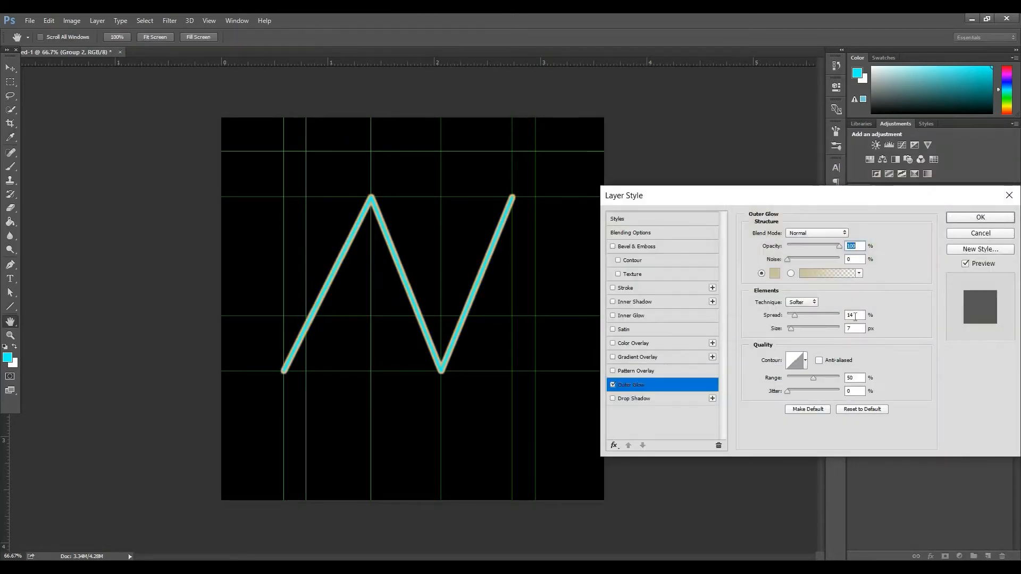
pyautogui.moveTo(794, 315); pyautogui.dragTo(694, 252)
pyautogui.click(809, 328)
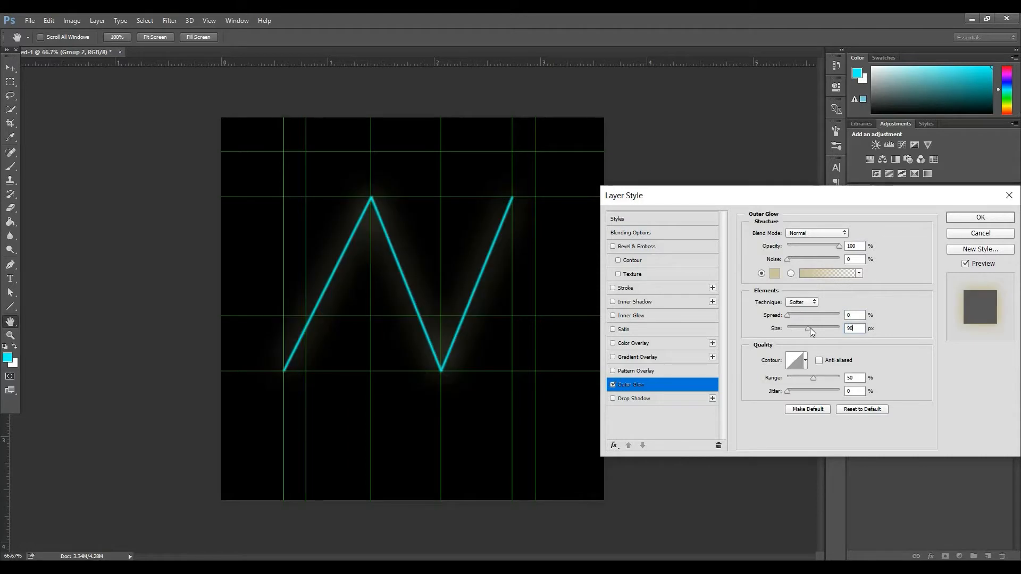
# Add a yellow drop shadow at 100% opacity and 92° to the zigzag group, and show the hand photo again
pyautogui.click(657, 398)
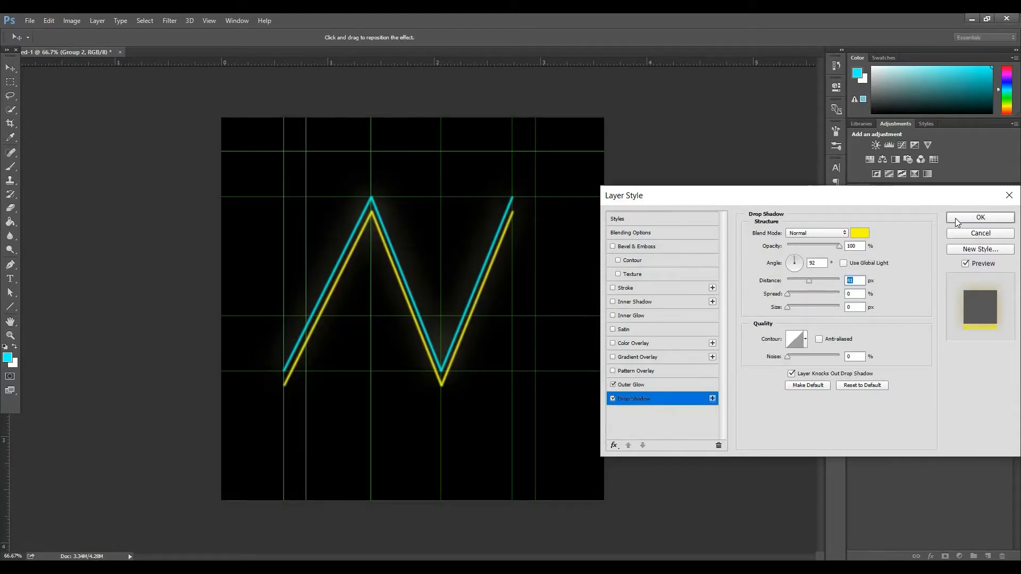
pyautogui.click(957, 219)
pyautogui.click(945, 291)
pyautogui.click(855, 303)
# Recolour the zigzag group's outer glow with a skin tone sampled from the wrist
pyautogui.doubleClick(942, 268)
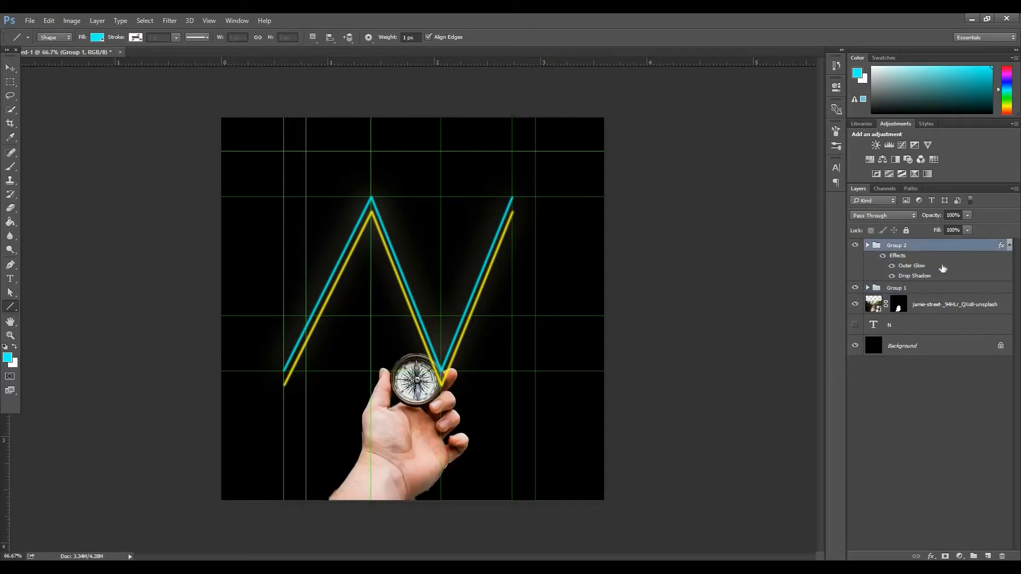
pyautogui.click(771, 271)
pyautogui.click(388, 480)
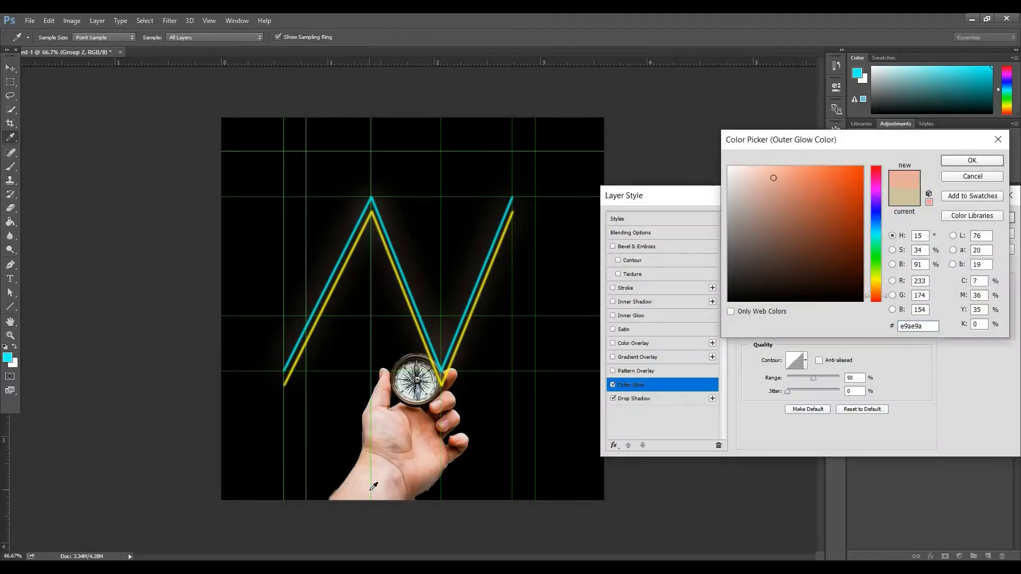
pyautogui.click(381, 481)
pyautogui.click(972, 160)
pyautogui.click(957, 219)
# Refine the hand photo's layer mask by adjusting its smoothing and edge shift
pyautogui.click(942, 292)
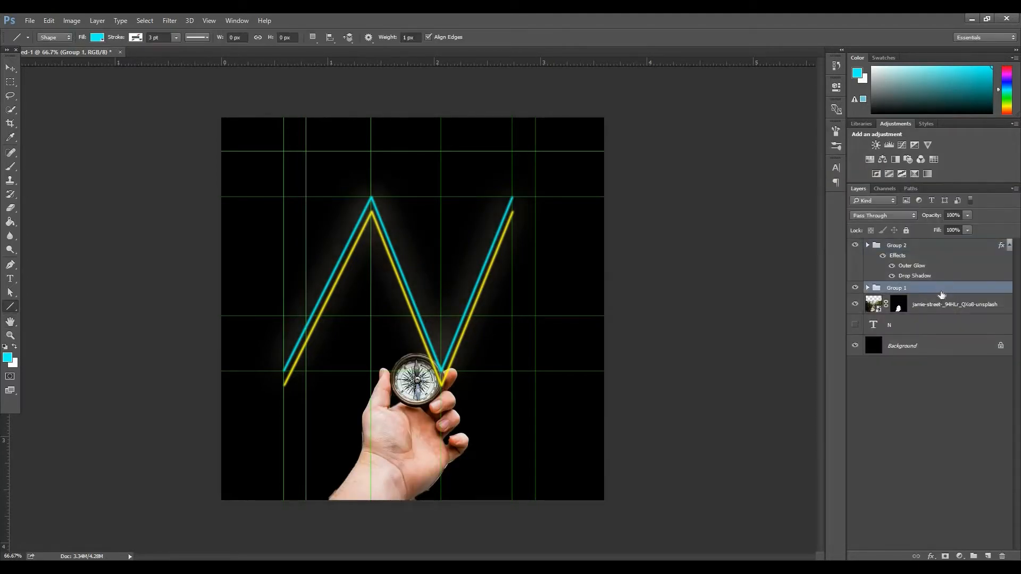
pyautogui.click(855, 303)
pyautogui.click(855, 304)
pyautogui.rightClick(897, 309)
pyautogui.click(894, 409)
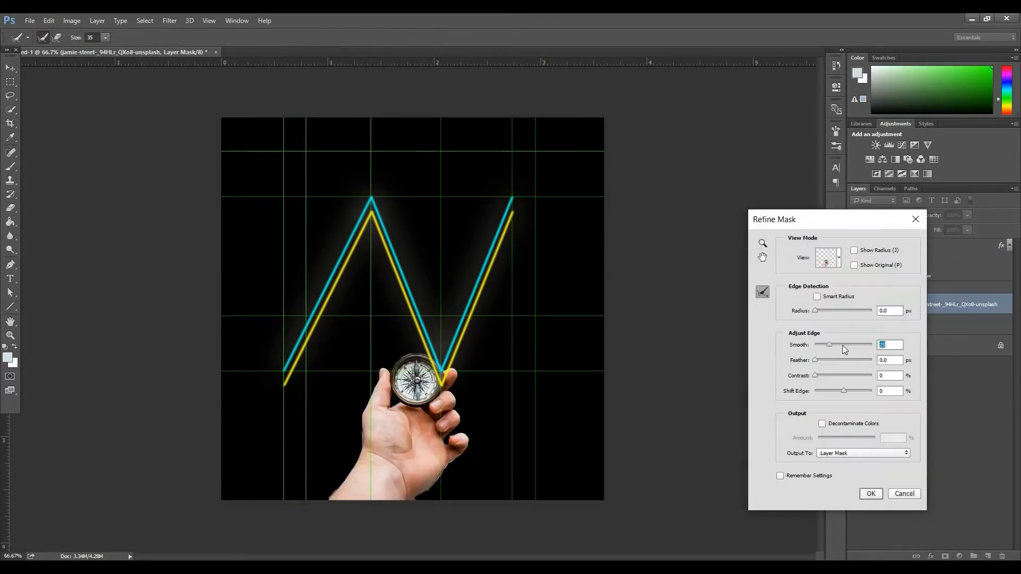
pyautogui.moveTo(872, 345); pyautogui.dragTo(834, 350)
pyautogui.moveTo(843, 392); pyautogui.dragTo(843, 394)
pyautogui.click(871, 494)
# Prepare the Brush tool with black as the foreground colour for touching up the hand's layer mask
pyautogui.click(10, 168)
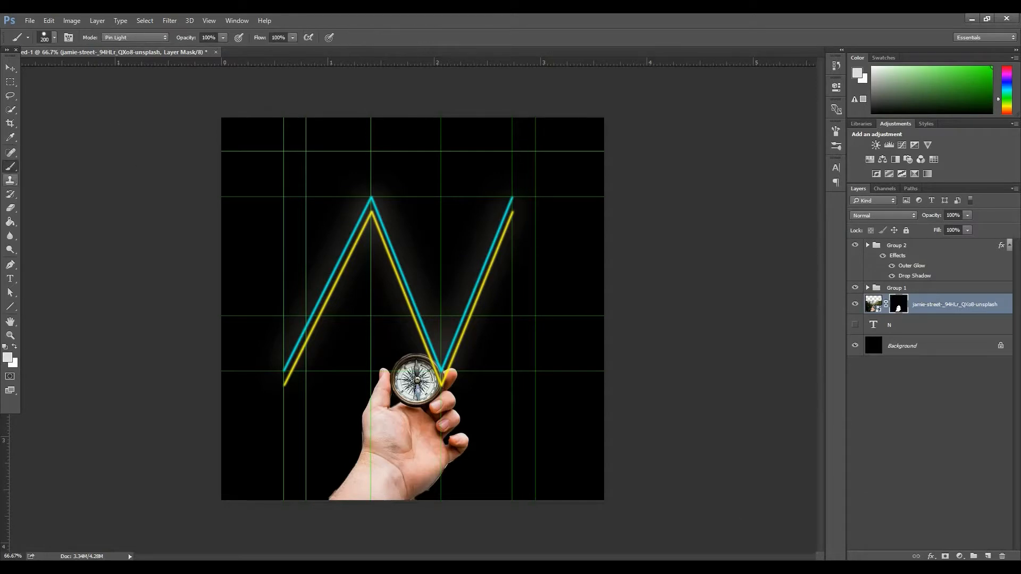
pyautogui.click(4, 347)
pyautogui.click(46, 42)
pyautogui.doubleClick(37, 149)
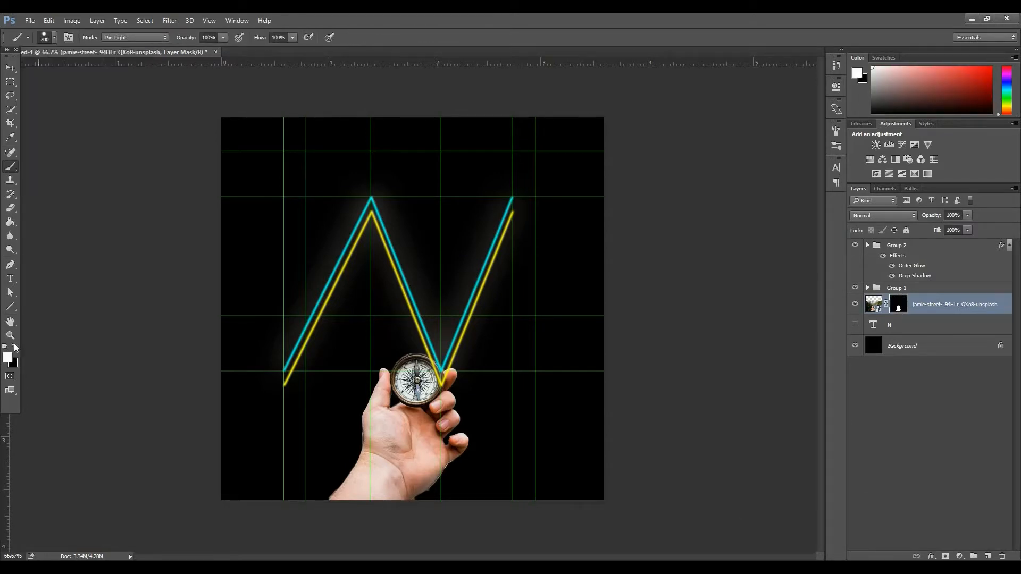
pyautogui.click(14, 345)
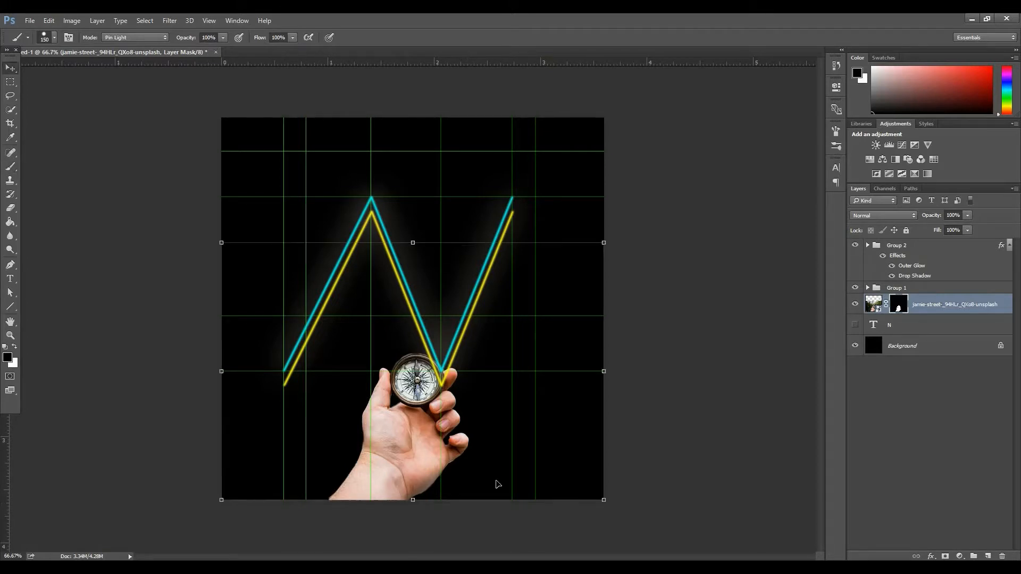
# Convert the masked hand photo into a smart object and reposition it beneath the zigzag lines
pyautogui.press('v')
pyautogui.rightClick(931, 307)
pyautogui.click(686, 207)
pyautogui.moveTo(400, 462)
pyautogui.mouseDown()
pyautogui.moveTo(394, 456)
pyautogui.moveTo(425, 476)
pyautogui.moveTo(394, 470)
pyautogui.moveTo(395, 446)
pyautogui.mouseUp()
pyautogui.click(460, 442)
pyautogui.click(396, 468)
# Fine-tune the hand photo's position in small nudges so the compass sits just below the zigzag's lower vertex
pyautogui.hotkey('ctrl', 't')
pyautogui.press('Down')
pyautogui.press('Down')
pyautogui.press('Down')
pyautogui.press('Down')
pyautogui.hotkey('shift', 'Right')
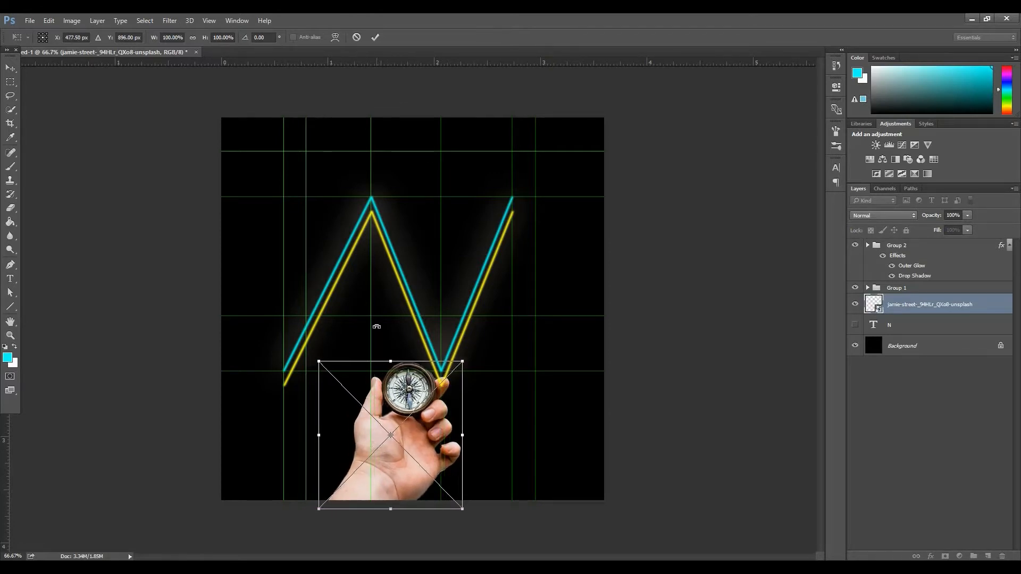
pyautogui.press('Down')
pyautogui.press('Left')
pyautogui.press('Left')
pyautogui.press('Left')
pyautogui.press('Up')
pyautogui.press('Up')
pyautogui.press('Up')
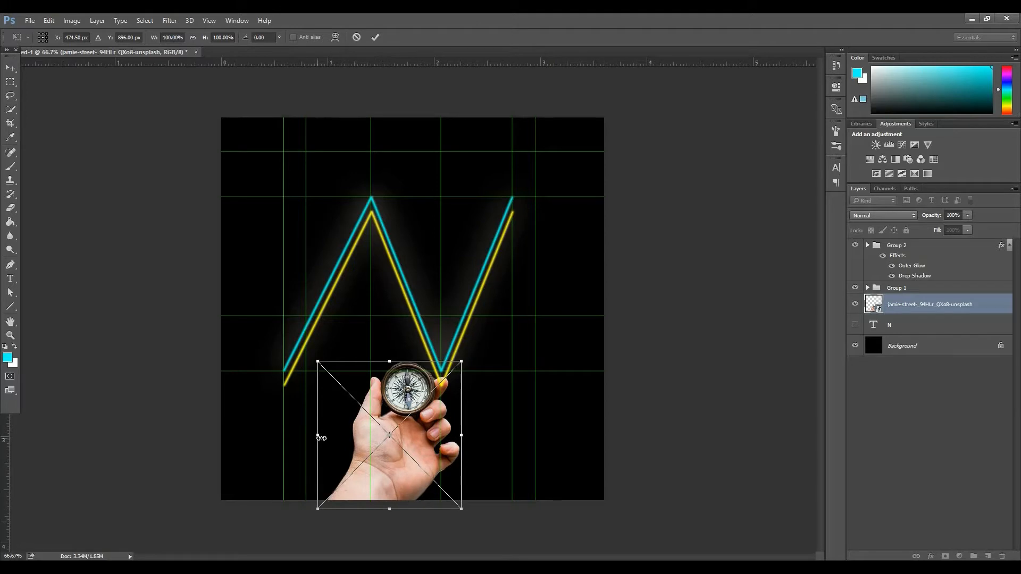
# Narrow the hand photo to 96.81% of its width and apply the transform
pyautogui.moveTo(321, 439); pyautogui.dragTo(325, 438)
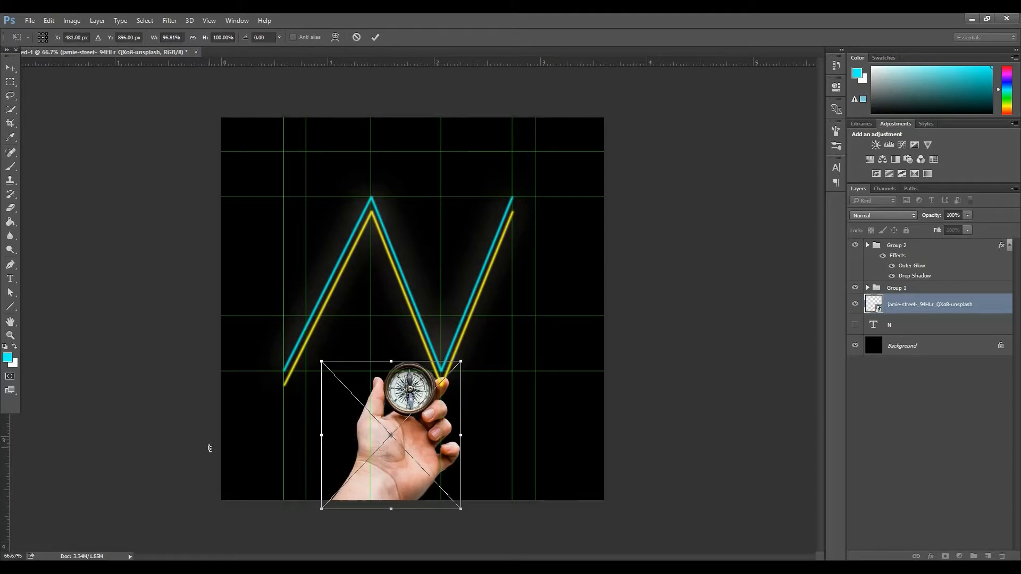
pyautogui.click(375, 37)
pyautogui.click(650, 268)
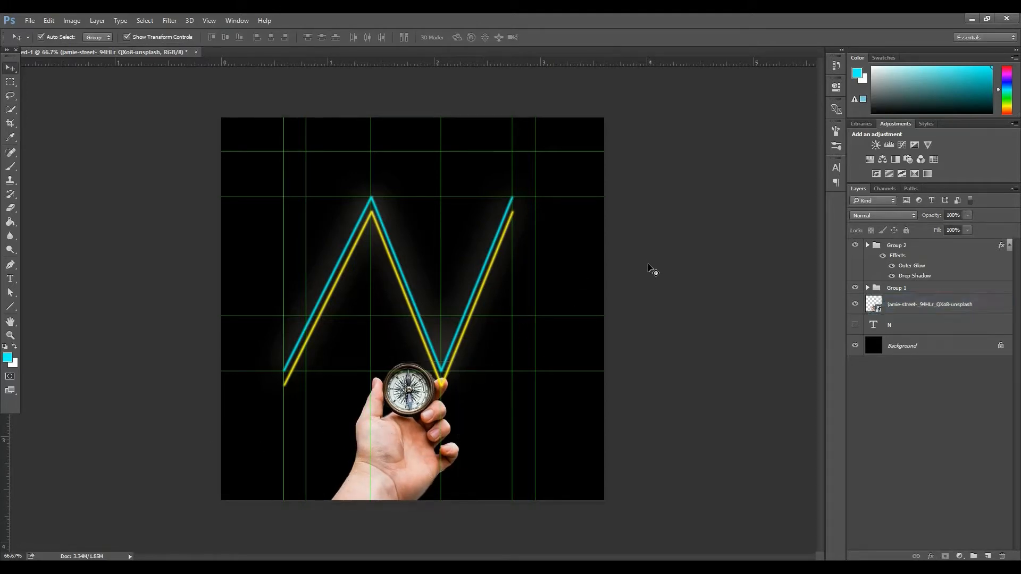
pyautogui.click(855, 324)
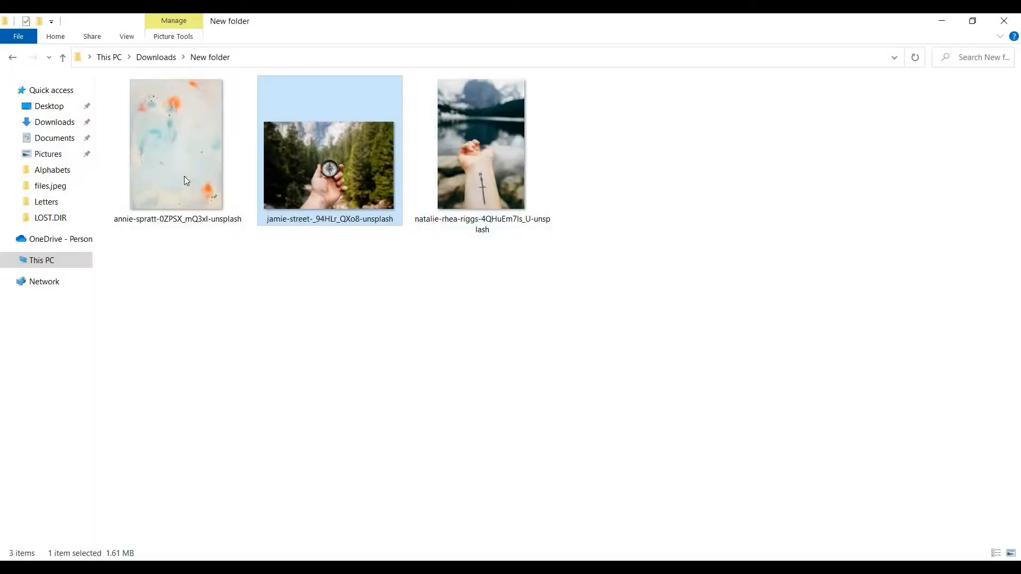
# Place the paint-splatter texture image from the New folder into the document and stretch it to fill the whole canvas
pyautogui.moveTo(184, 176); pyautogui.dragTo(494, 467)
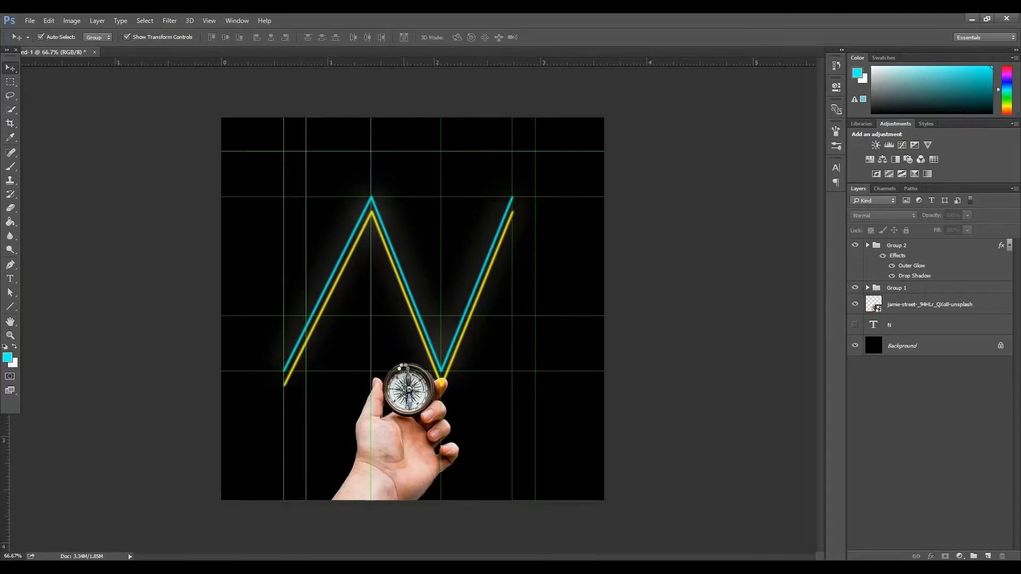
pyautogui.moveTo(547, 310); pyautogui.dragTo(604, 309)
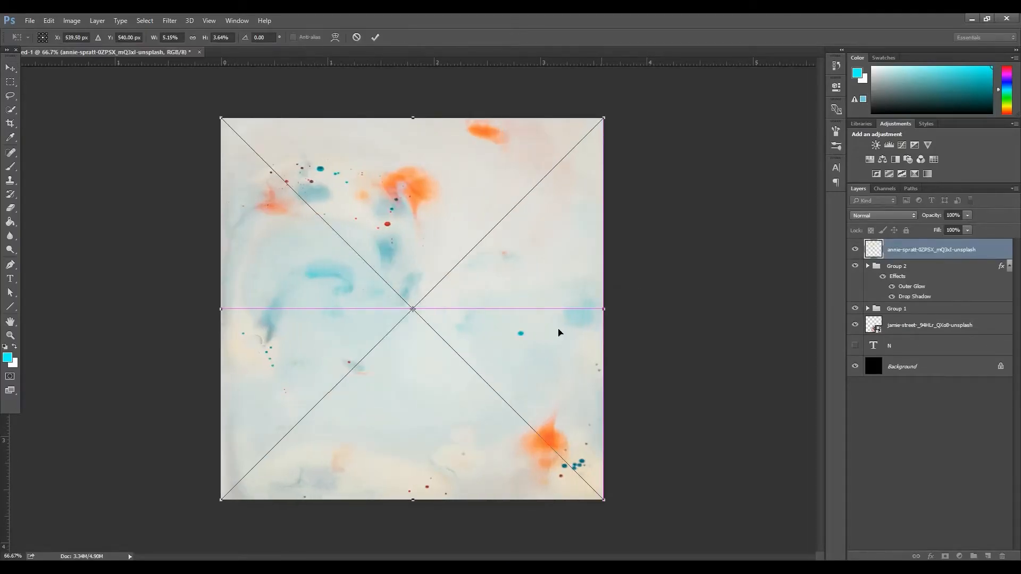
pyautogui.press('Return')
# Set the texture layer to 34% opacity with the Pin Light blend mode and move it below the hand photo
pyautogui.click(952, 215)
pyautogui.write('34')
pyautogui.press('Return')
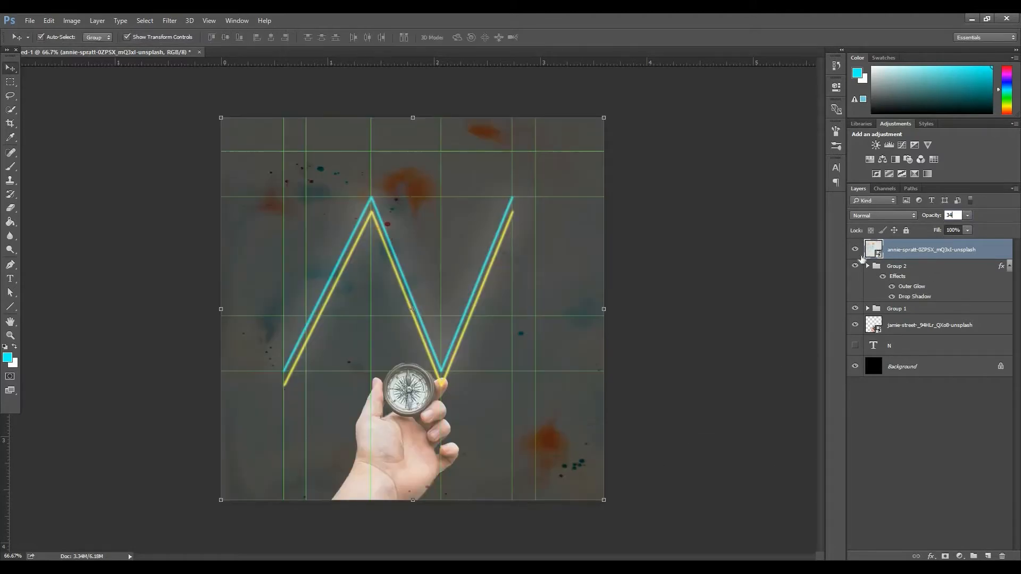
pyautogui.click(883, 215)
pyautogui.click(867, 353)
pyautogui.moveTo(910, 250); pyautogui.dragTo(911, 334)
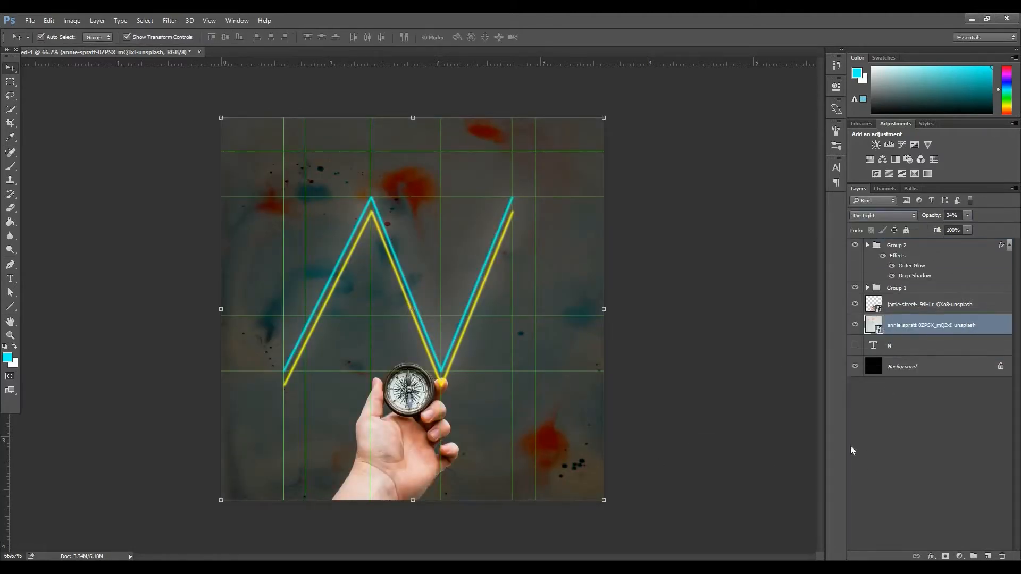
# Add an outer glow to the grid-line group (Group 1) and colour it dark green
pyautogui.doubleClick(957, 287)
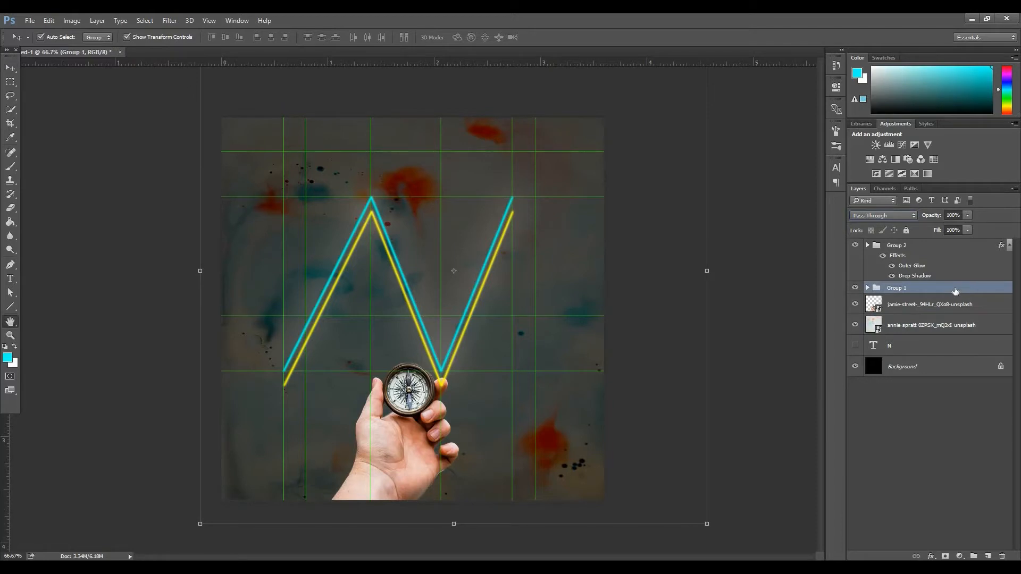
pyautogui.click(668, 385)
pyautogui.click(778, 275)
pyautogui.click(832, 246)
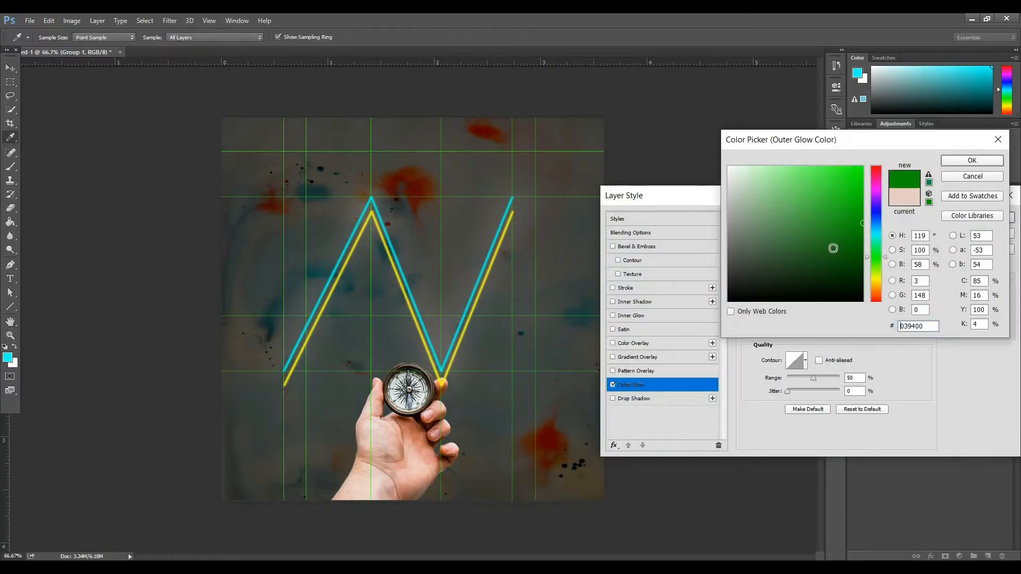
pyautogui.press('Return')
# Set Group 1's outer glow to Lighten at 68% opacity with 1% spread and a much smaller size
pyautogui.write('68')
pyautogui.click(816, 232)
pyautogui.click(817, 322)
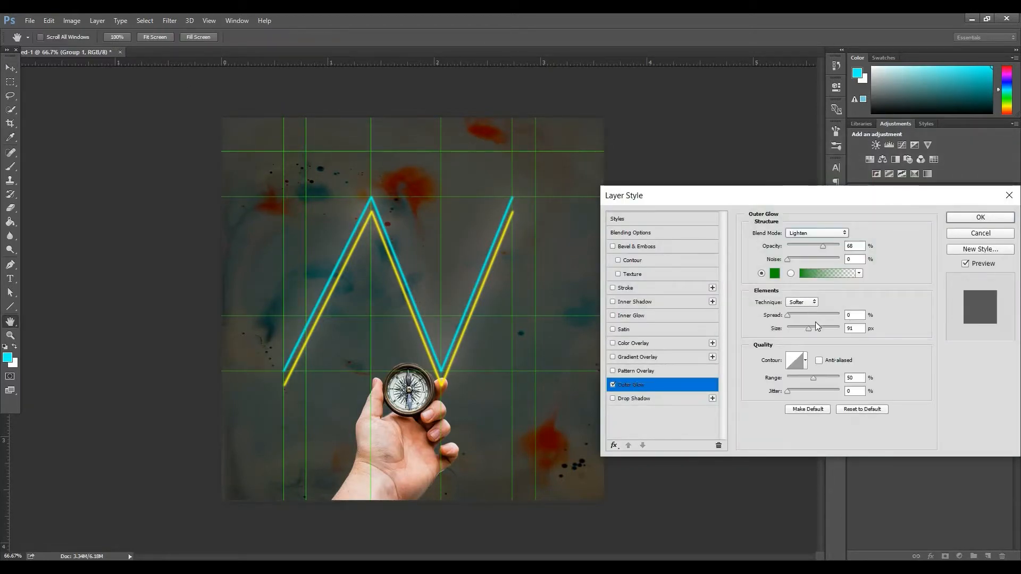
pyautogui.doubleClick(845, 315)
pyautogui.write('1')
pyautogui.press('Tab')
pyautogui.press('Down')
pyautogui.press('Down')
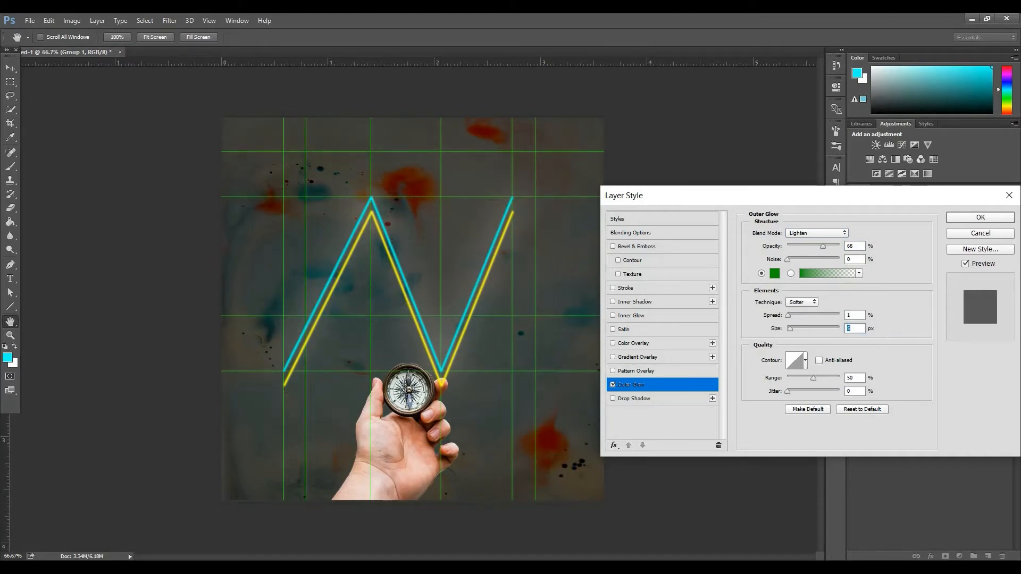
# Enable a drop shadow on Group 1 and change its colour to green
pyautogui.click(634, 399)
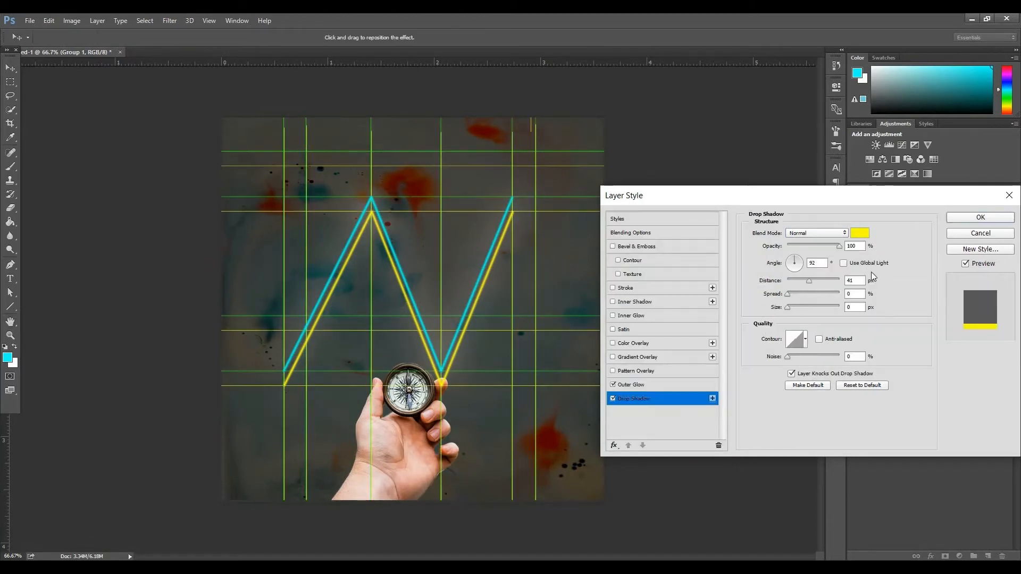
pyautogui.click(862, 234)
pyautogui.click(883, 249)
pyautogui.click(862, 186)
pyautogui.moveTo(875, 187); pyautogui.dragTo(875, 249)
pyautogui.click(959, 160)
# Set the green drop shadow's angle to 48° and its distance to 3 px, and apply the layer style
pyautogui.click(797, 264)
pyautogui.write('48')
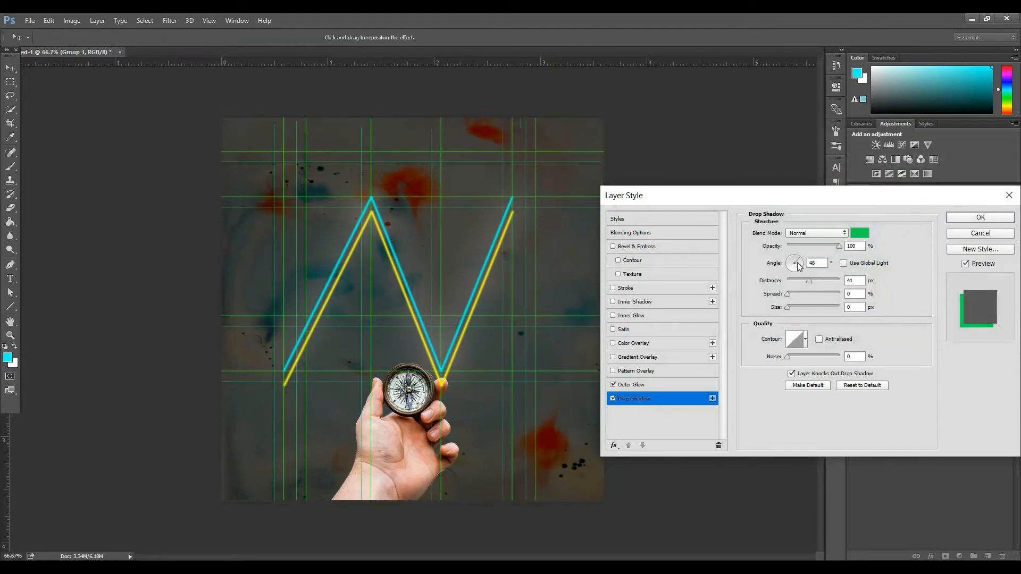
pyautogui.moveTo(832, 281); pyautogui.dragTo(65, 469)
pyautogui.press('Up')
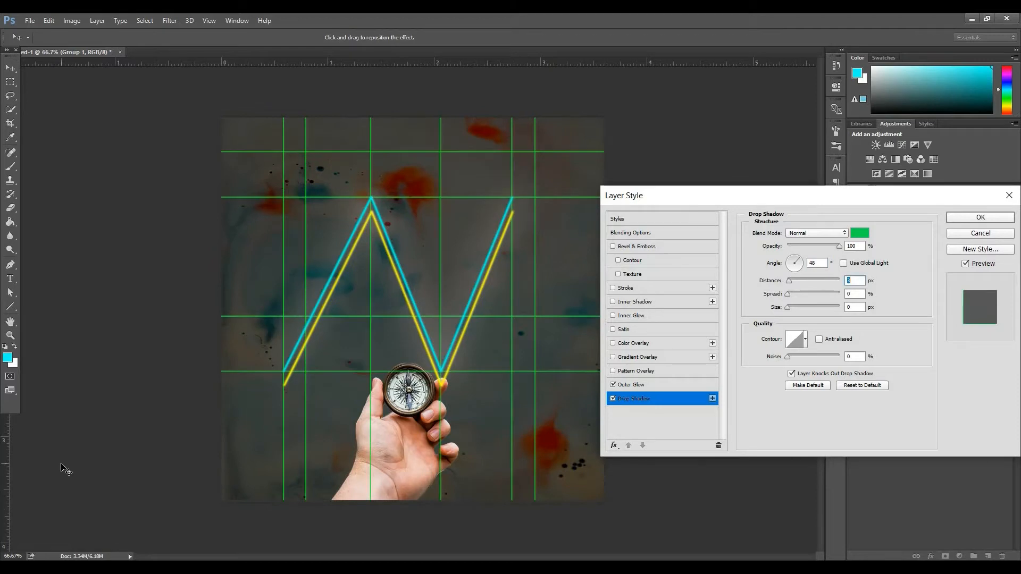
pyautogui.click(953, 221)
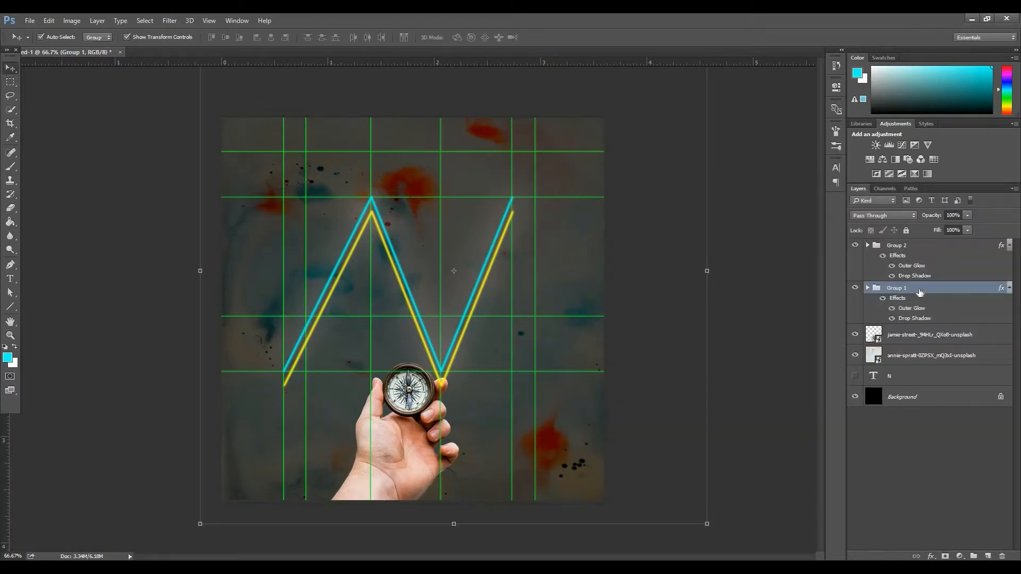
# Lower the opacity of Group 1's drop shadow to about 34%
pyautogui.doubleClick(920, 293)
pyautogui.click(634, 399)
pyautogui.moveTo(838, 248); pyautogui.dragTo(805, 261)
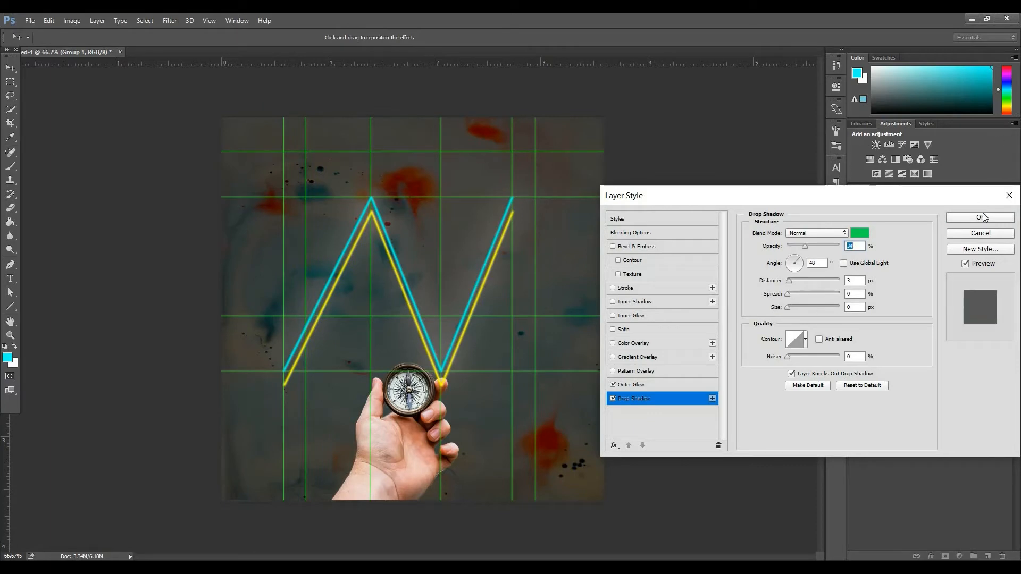
pyautogui.click(981, 218)
# Set the layer opacity of Group 1 to 48%
pyautogui.write('50')
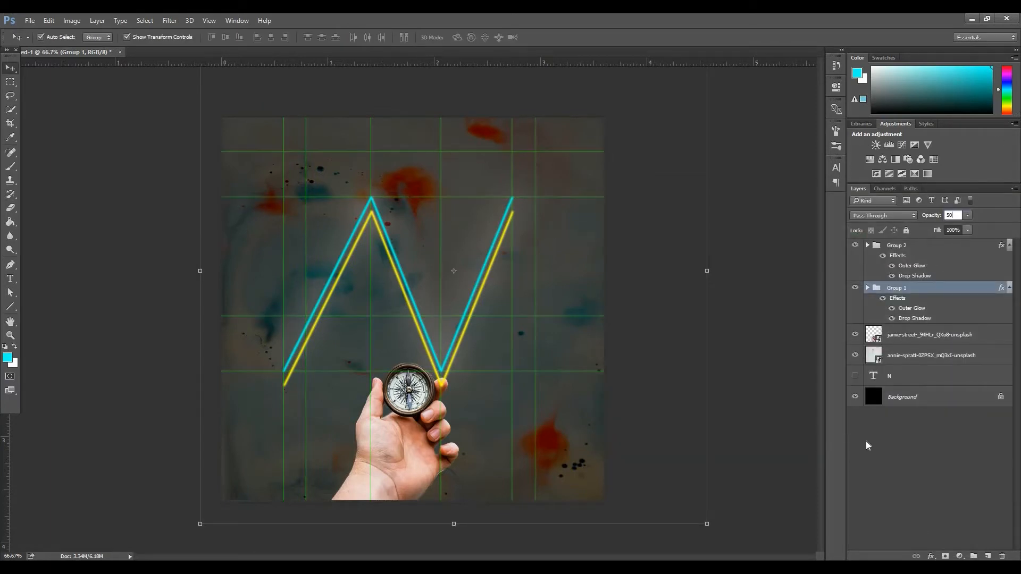
pyautogui.press('BackSpace')
pyautogui.press('BackSpace')
pyautogui.write('48')
# Create a new layer above the hand photo, clip it to the photo, and reset the colours to black and white
pyautogui.click(946, 253)
pyautogui.click(971, 361)
pyautogui.click(973, 341)
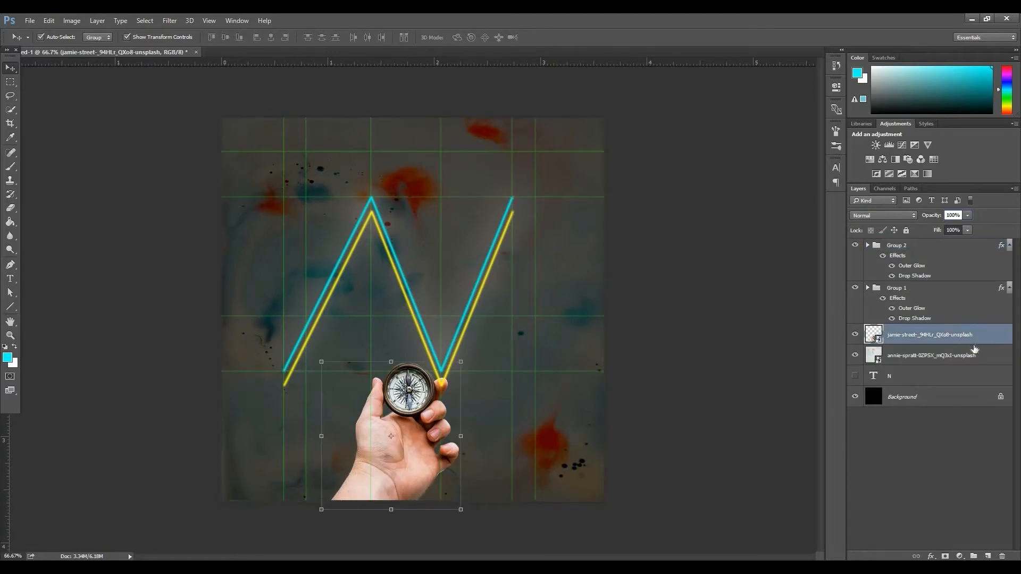
pyautogui.click(988, 556)
pyautogui.hotkey('ctrl', 'alt', 'g')
pyautogui.press('d')
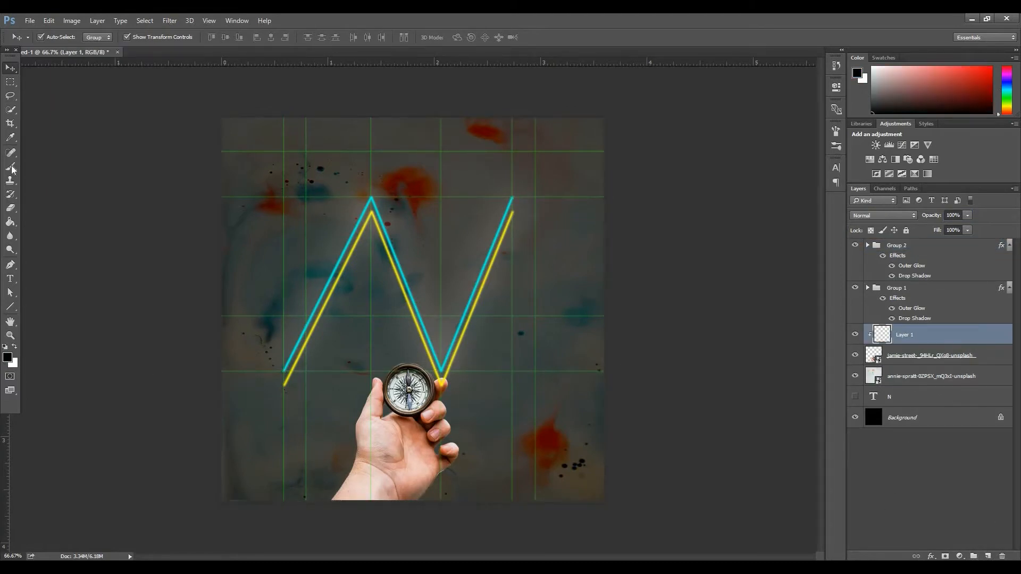
# Shade the base of the wrist with black brush strokes on the clipped layer, starting at 500 px and reducing the brush to 250 px
pyautogui.click(10, 167)
pyautogui.click(54, 38)
pyautogui.doubleClick(39, 120)
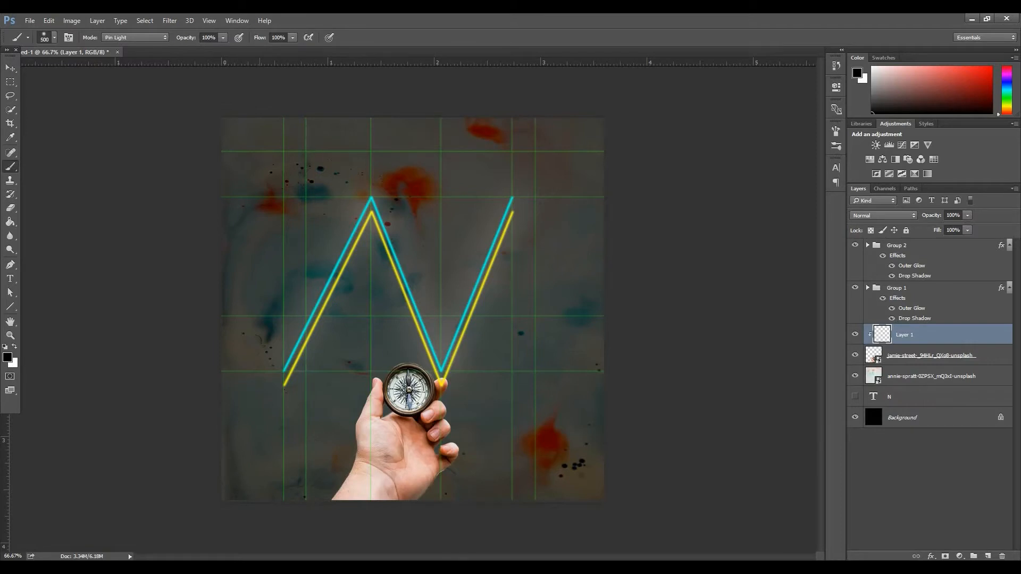
pyautogui.moveTo(277, 404)
pyautogui.mouseDown()
pyautogui.moveTo(316, 442)
pyautogui.moveTo(300, 463)
pyautogui.moveTo(383, 521)
pyautogui.moveTo(303, 486)
pyautogui.mouseUp()
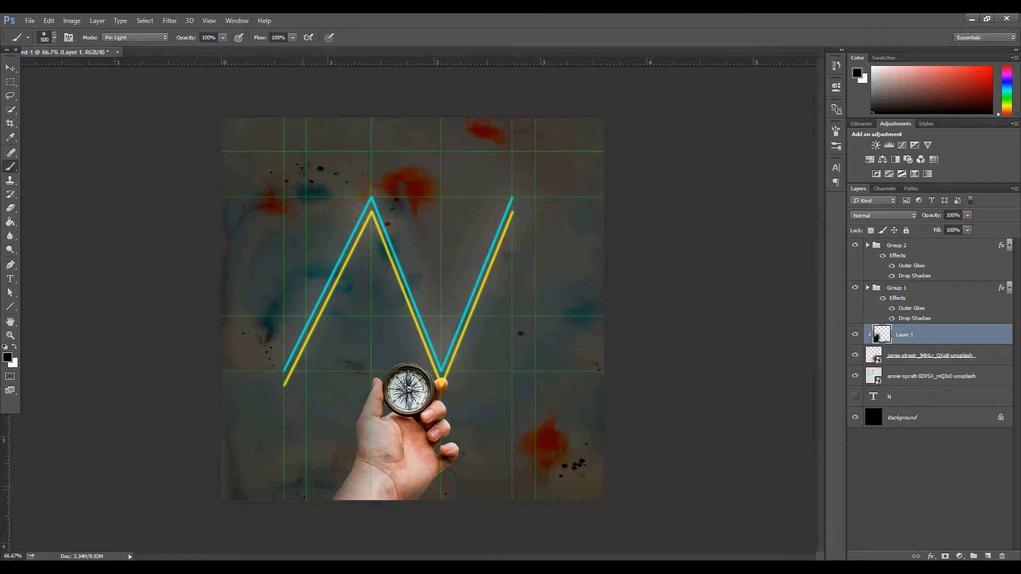
pyautogui.click(303, 486)
pyautogui.hotkey('ctrl', 'z')
pyautogui.press('[')
pyautogui.press('[')
pyautogui.press('[')
pyautogui.moveTo(340, 518); pyautogui.dragTo(375, 519)
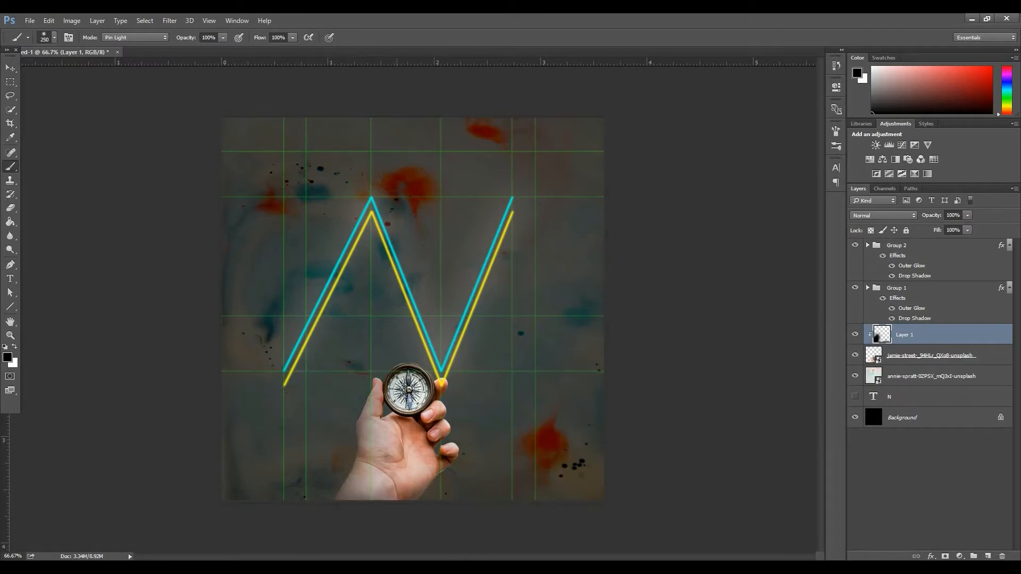
# Try different blend modes on the clipped shading layer and set it to Overlay
pyautogui.press('Down')
pyautogui.press('Down')
pyautogui.press('Down')
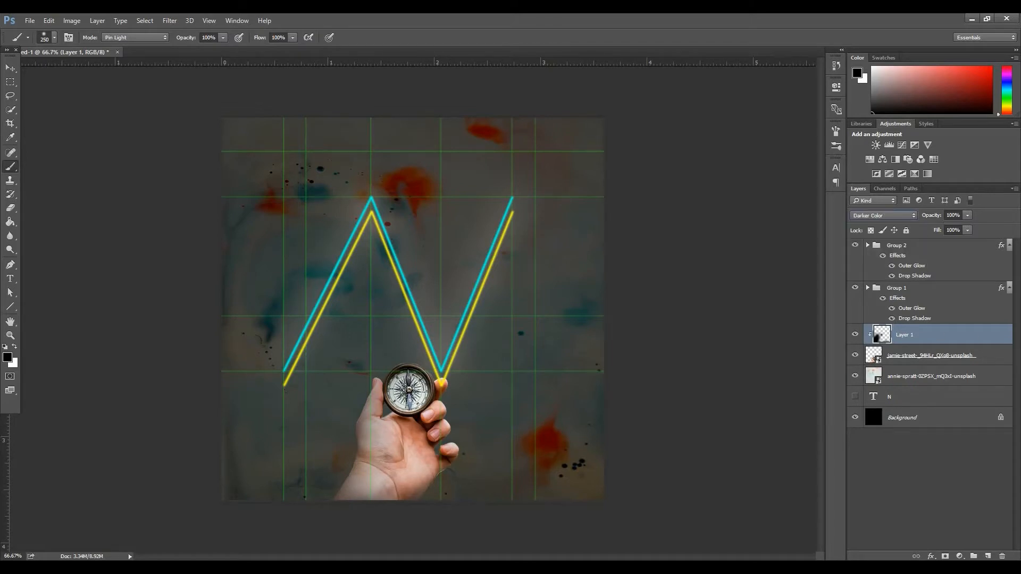
pyautogui.press('Down')
pyautogui.press('Down')
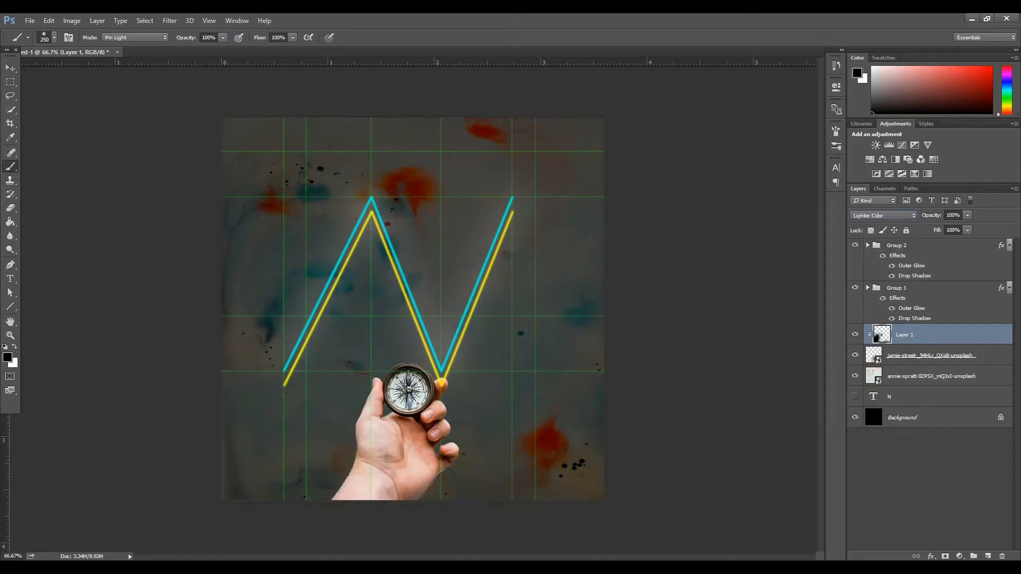
pyautogui.press('Down')
pyautogui.press('Down')
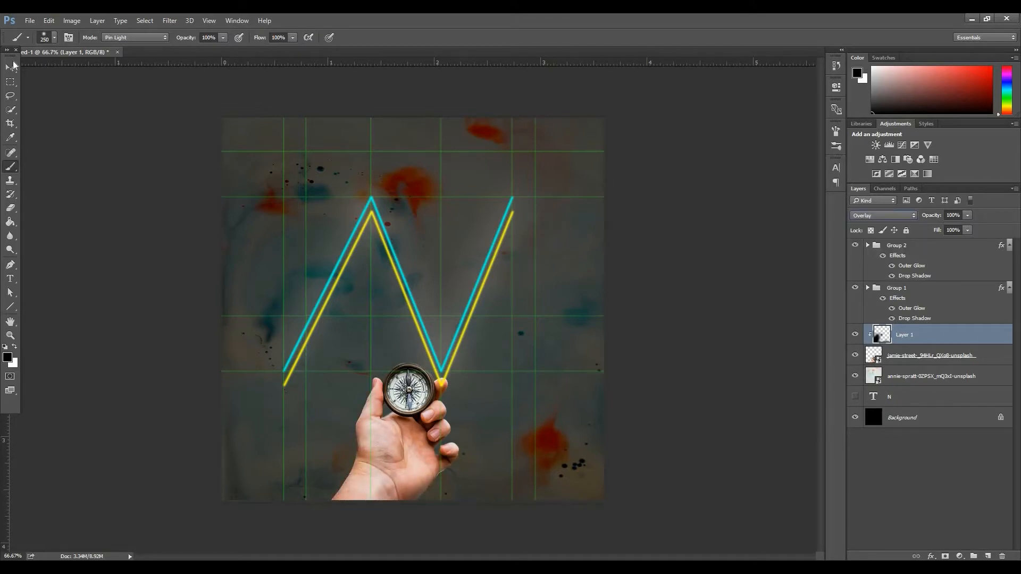
# Select Group 1 and Group 2 together and move them up 20 px
pyautogui.click(12, 66)
pyautogui.click(965, 294)
pyautogui.keyDown('shift'); pyautogui.click(935, 246); pyautogui.keyUp('shift')
pyautogui.hotkey('shift', 'Up')
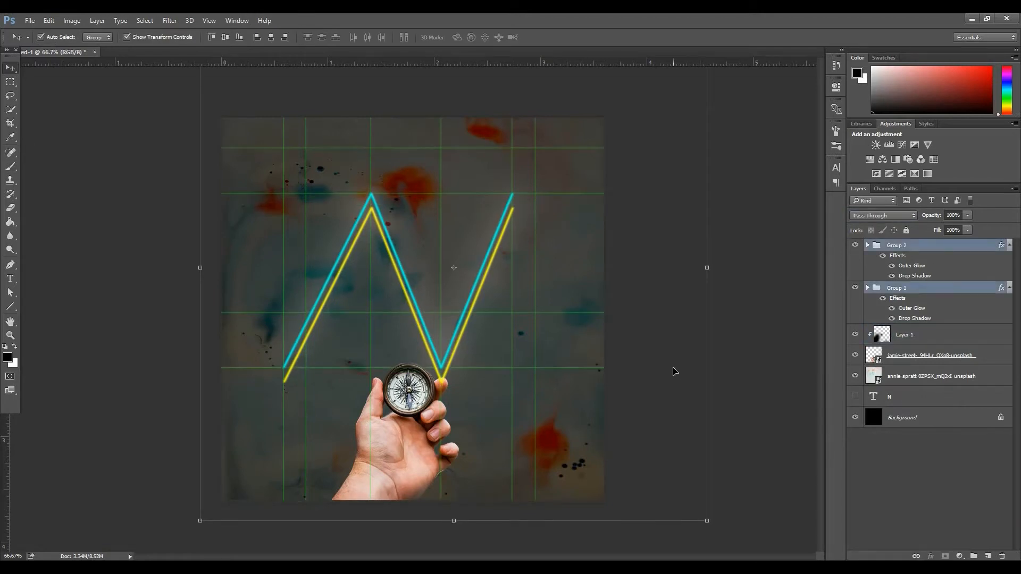
pyautogui.hotkey('shift', 'Up')
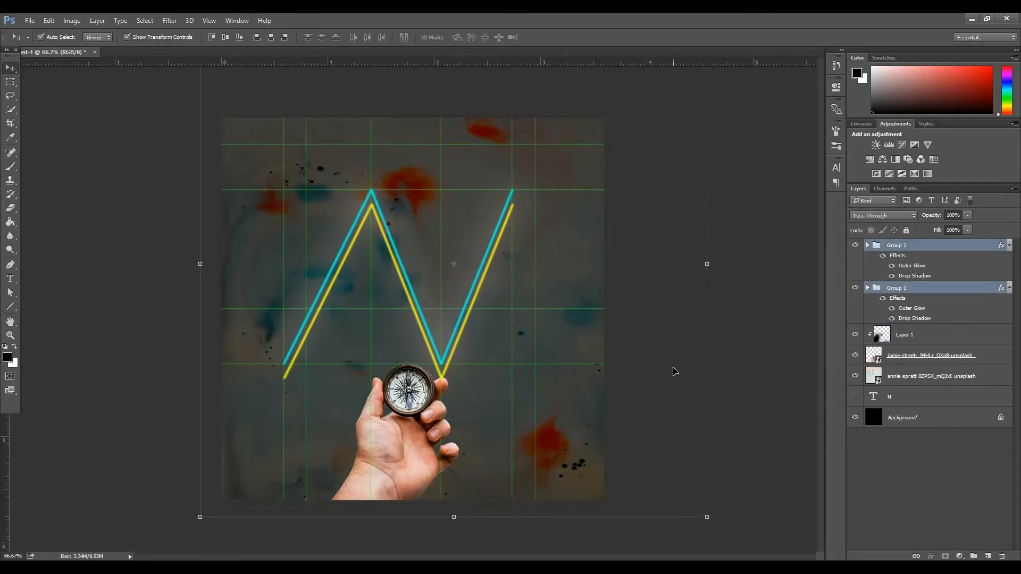
# Nudge only the zigzag group (Group 2) slightly to the left
pyautogui.keyDown('ctrl'); pyautogui.click(930, 294); pyautogui.keyUp('ctrl')
pyautogui.press('Left')
pyautogui.press('Left')
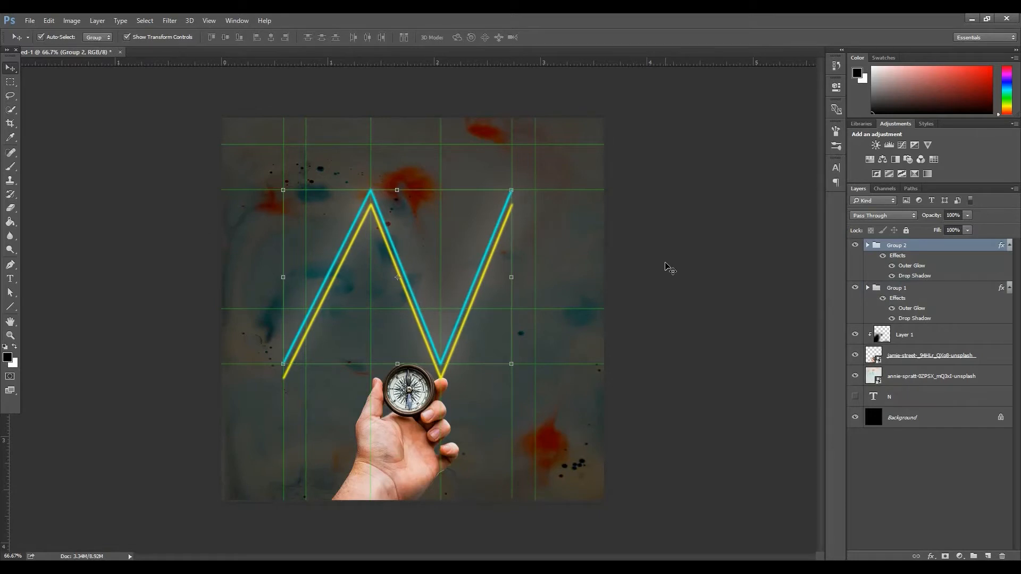
# Move the hand photo together with its shading layer up to meet the zigzag's lower vertex
pyautogui.click(966, 356)
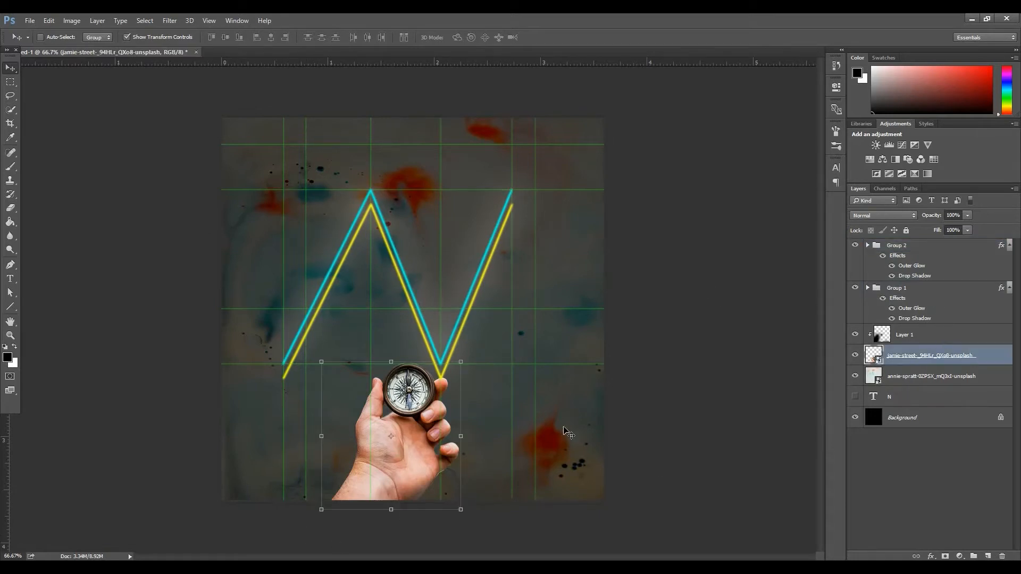
pyautogui.hotkey('alt', 'shift', ']')
pyautogui.moveTo(505, 393); pyautogui.dragTo(504, 385)
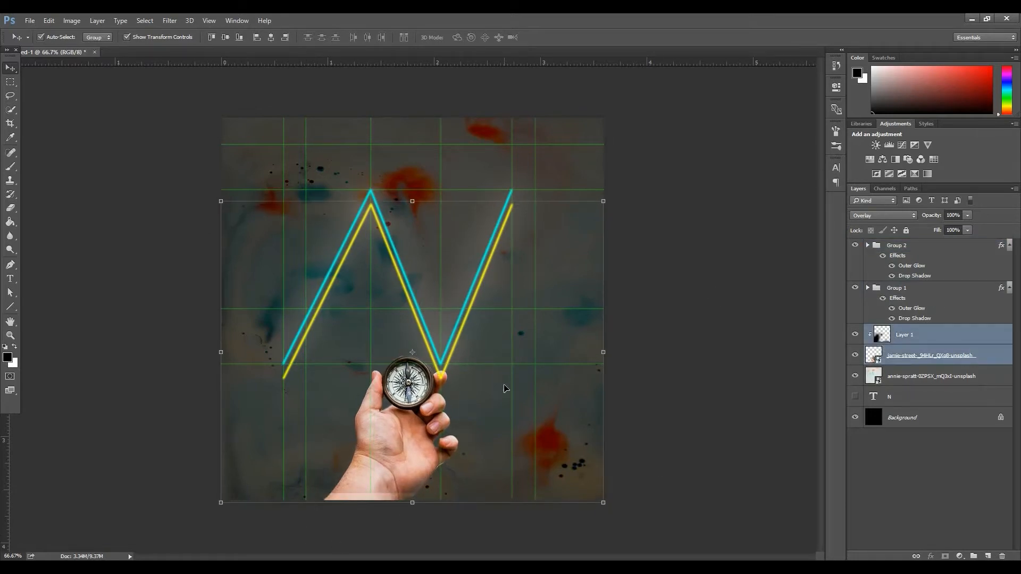
# Stretch the shading layer to 106.30% height so that it reaches the bottom edge of the canvas
pyautogui.click(959, 333)
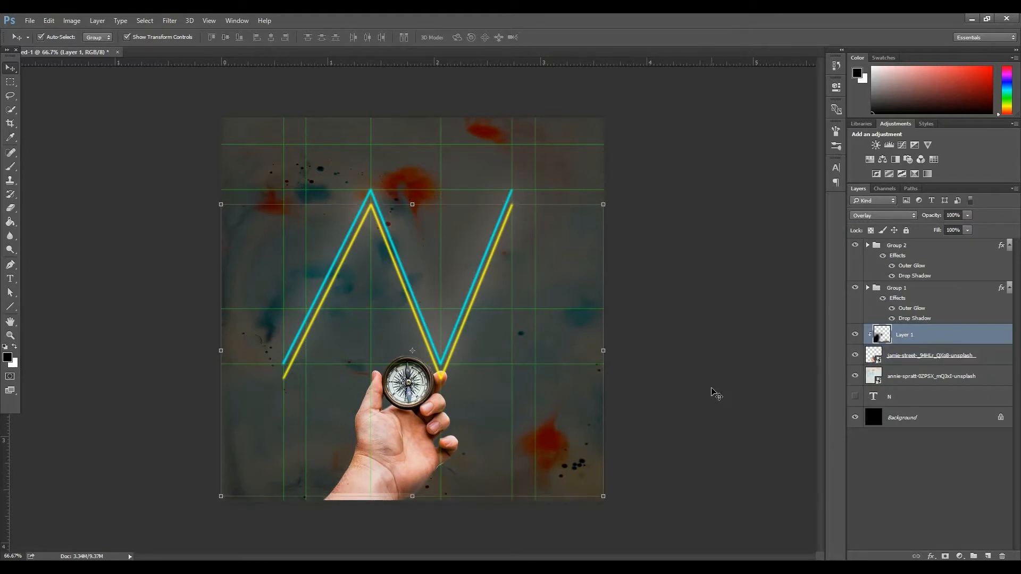
pyautogui.moveTo(412, 188); pyautogui.dragTo(412, 189)
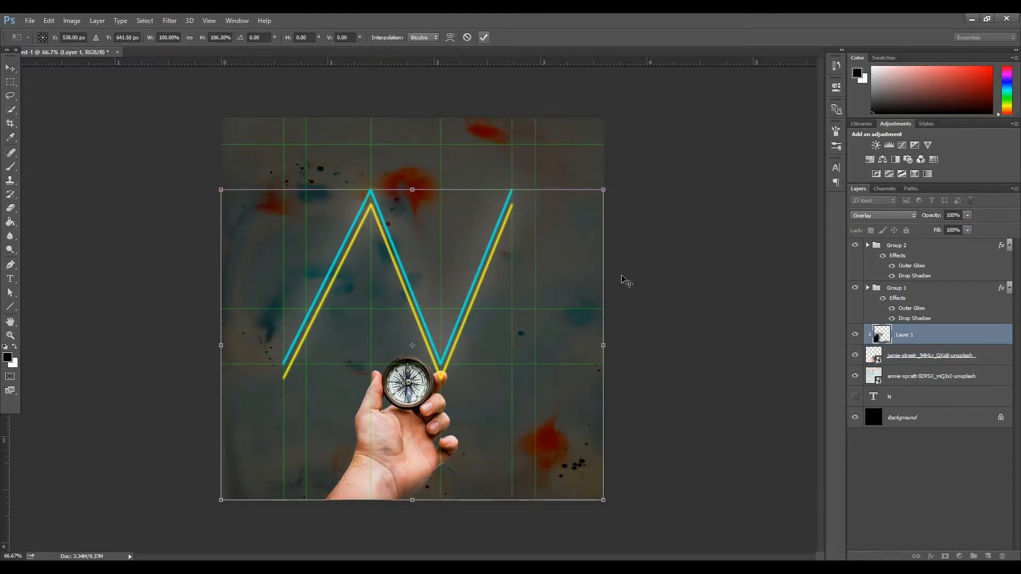
pyautogui.press('Return')
pyautogui.click(682, 298)
# Delete the hidden N text layer
pyautogui.click(885, 405)
pyautogui.press('Delete')
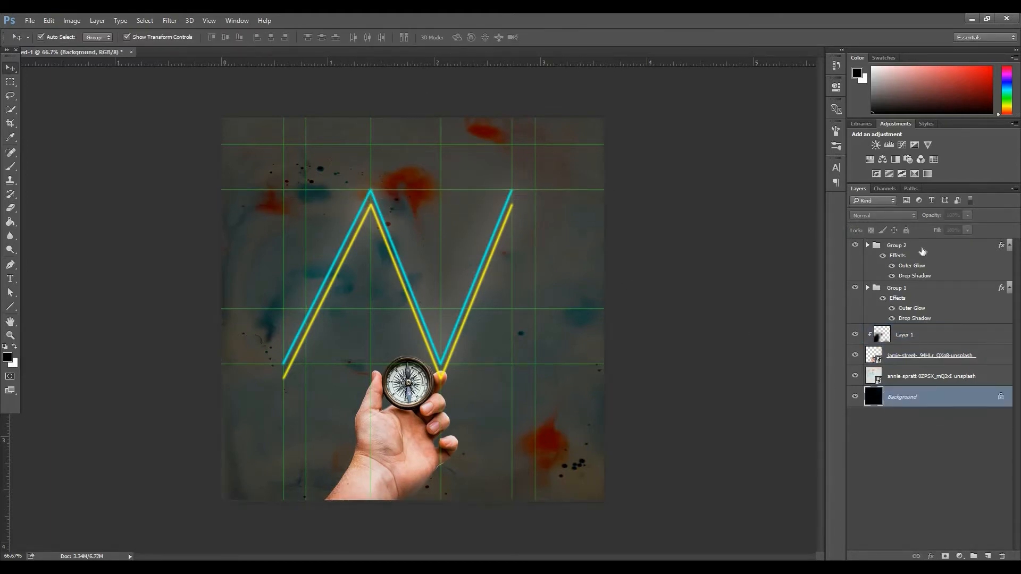
# Move the hand photo and its clipped shading layer above both line groups in the layer stack
pyautogui.click(923, 247)
pyautogui.click(960, 557)
pyautogui.press('Escape')
pyautogui.click(930, 355)
pyautogui.keyDown('shift'); pyautogui.click(940, 335); pyautogui.keyUp('shift')
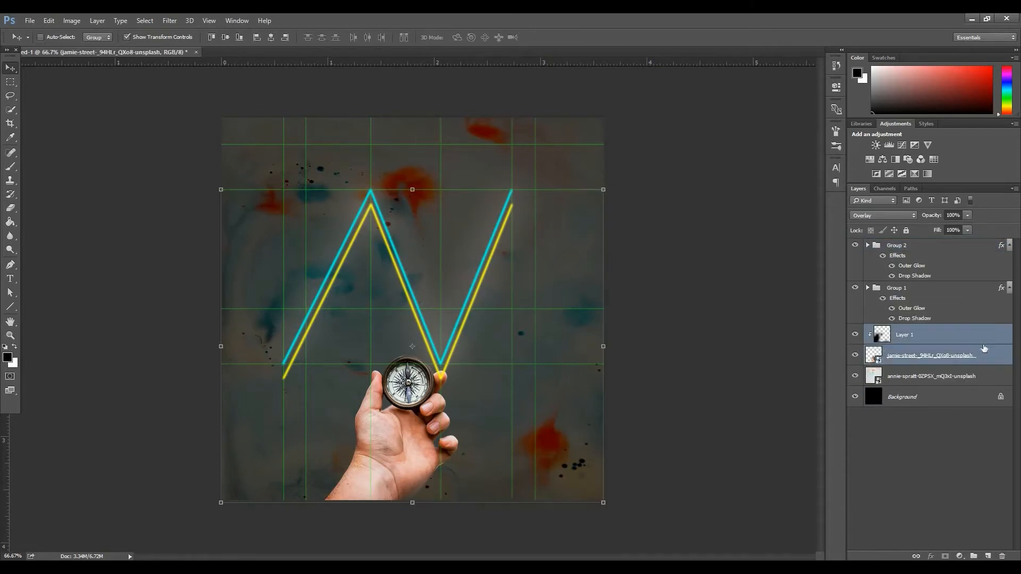
pyautogui.moveTo(939, 338); pyautogui.dragTo(928, 371)
pyautogui.hotkey('ctrl', 'z')
pyautogui.keyDown('shift'); pyautogui.click(931, 250); pyautogui.keyUp('shift')
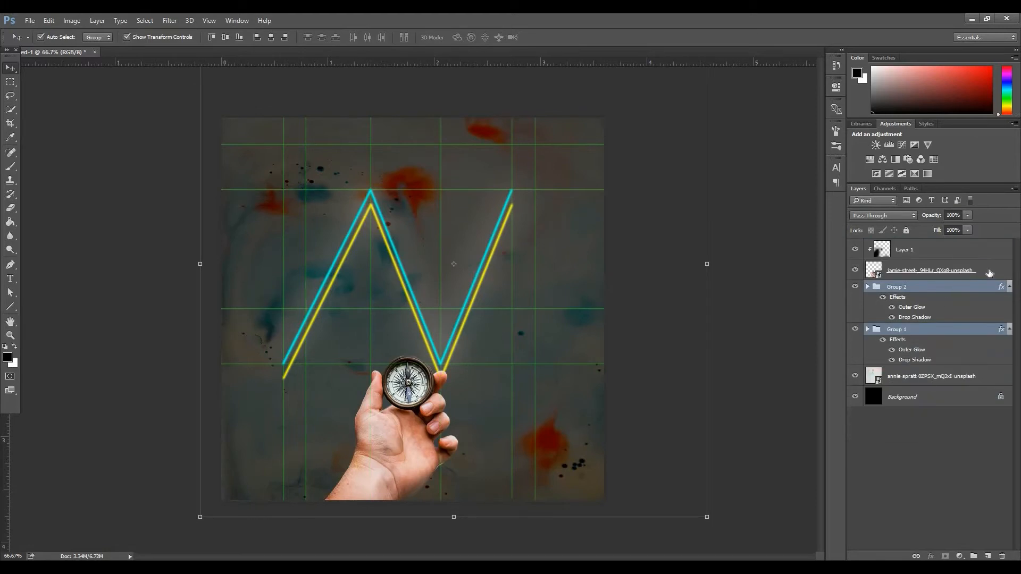
# Set the hand photo layer's opacity to 88%
pyautogui.click(989, 271)
pyautogui.click(967, 215)
pyautogui.write('75')
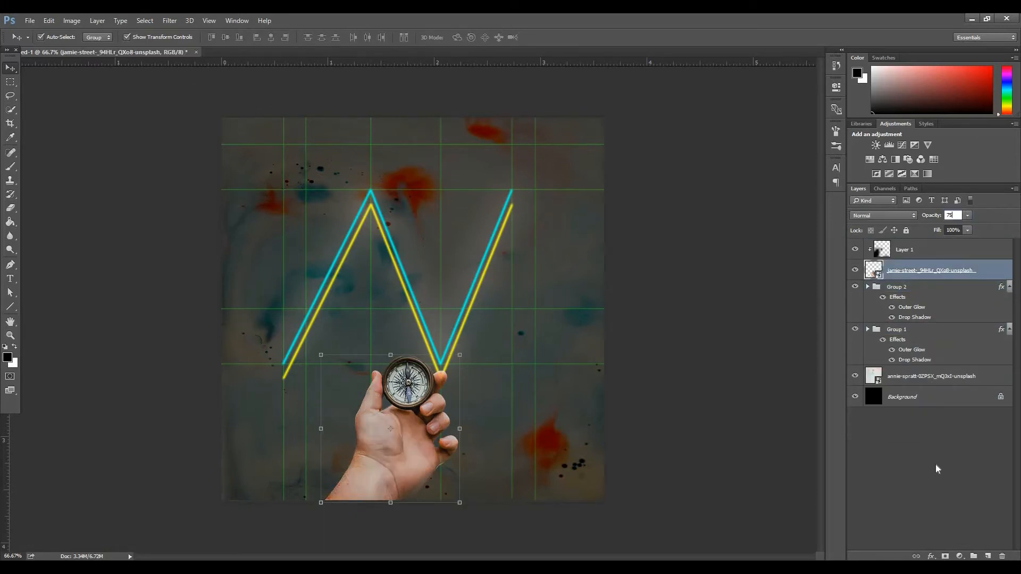
pyautogui.write('88')
pyautogui.click(937, 473)
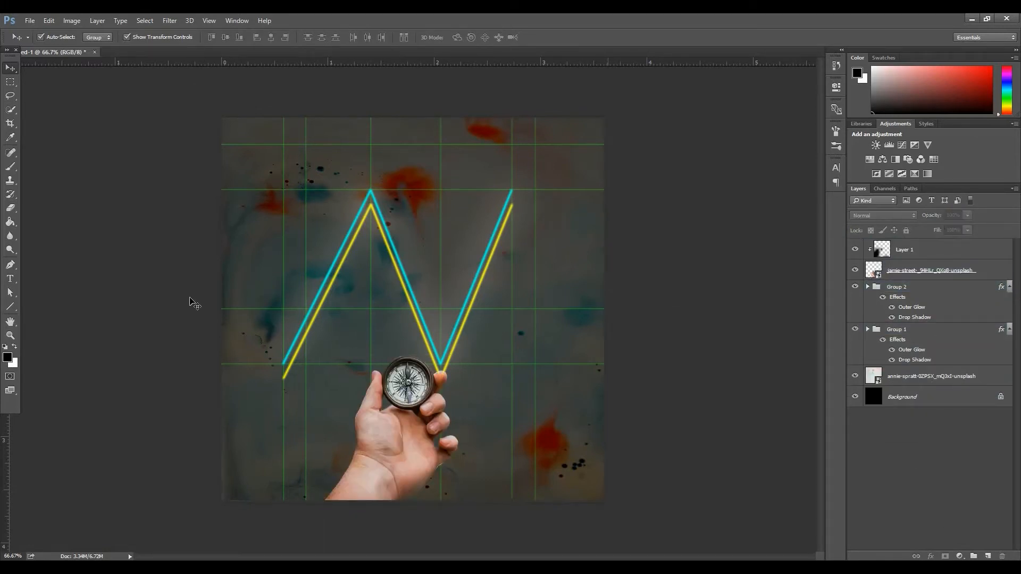
# Add a Brightness/Contrast adjustment layer at the top of the stack with brightness 30 and contrast 100
pyautogui.click(968, 252)
pyautogui.click(959, 555)
pyautogui.click(919, 348)
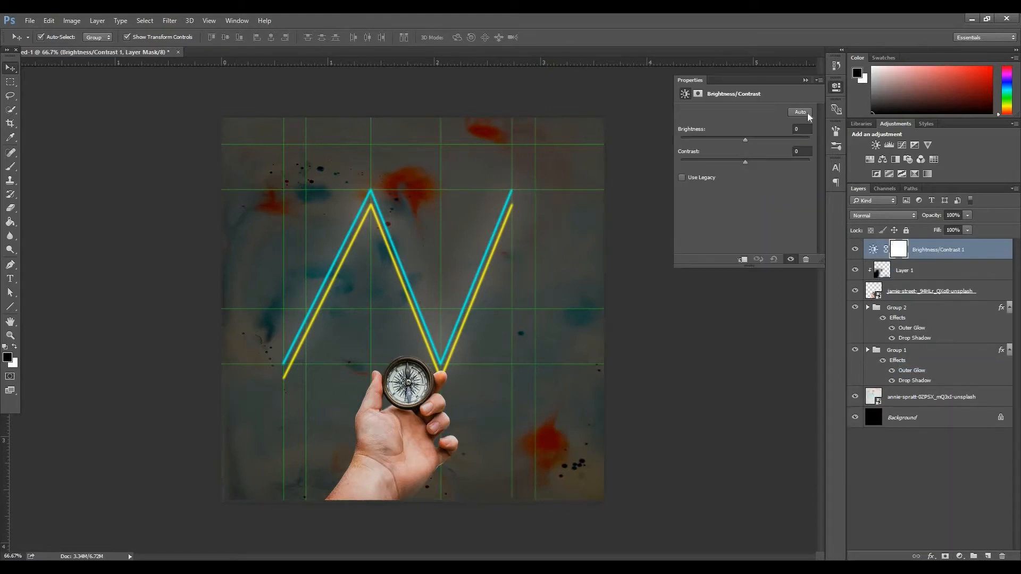
pyautogui.click(800, 112)
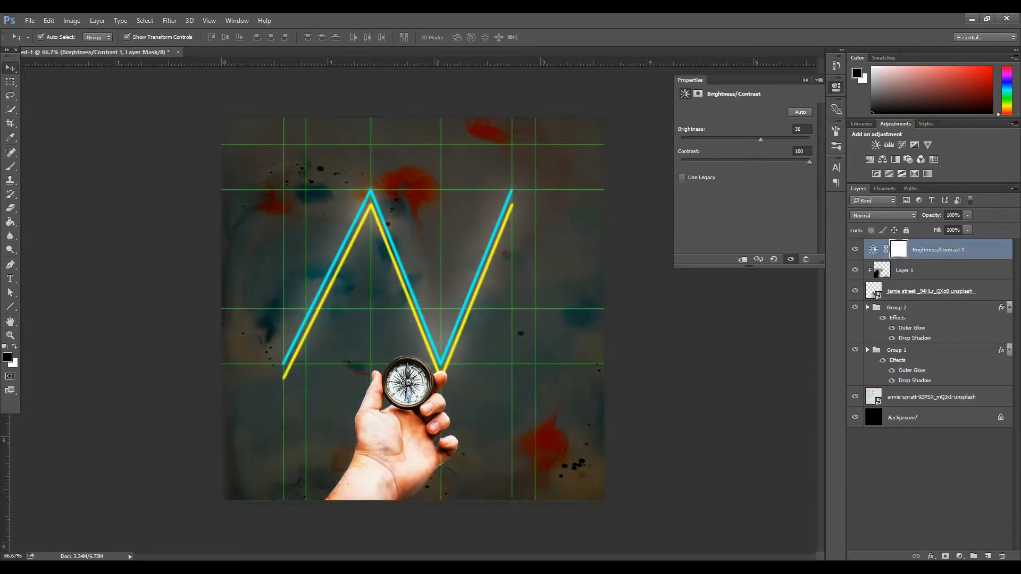
pyautogui.write('30')
pyautogui.click(807, 80)
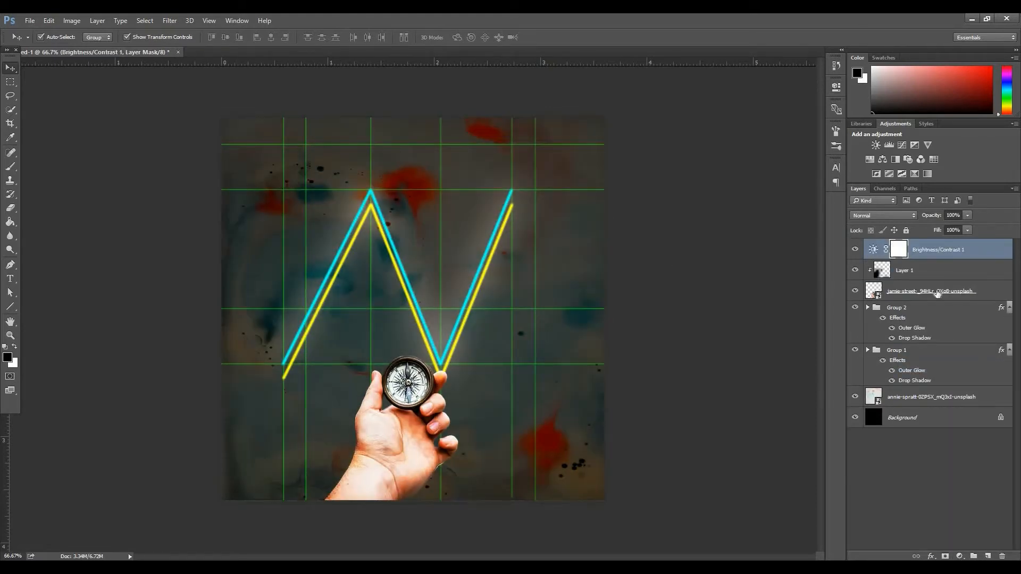
# Check the hand, shading and grid-line layers, and review the Outer Glow and Drop Shadow settings of Group 2
pyautogui.click(977, 293)
pyautogui.keyDown('shift'); pyautogui.click(967, 273); pyautogui.keyUp('shift')
pyautogui.moveTo(967, 273); pyautogui.dragTo(951, 262)
pyautogui.click(945, 351)
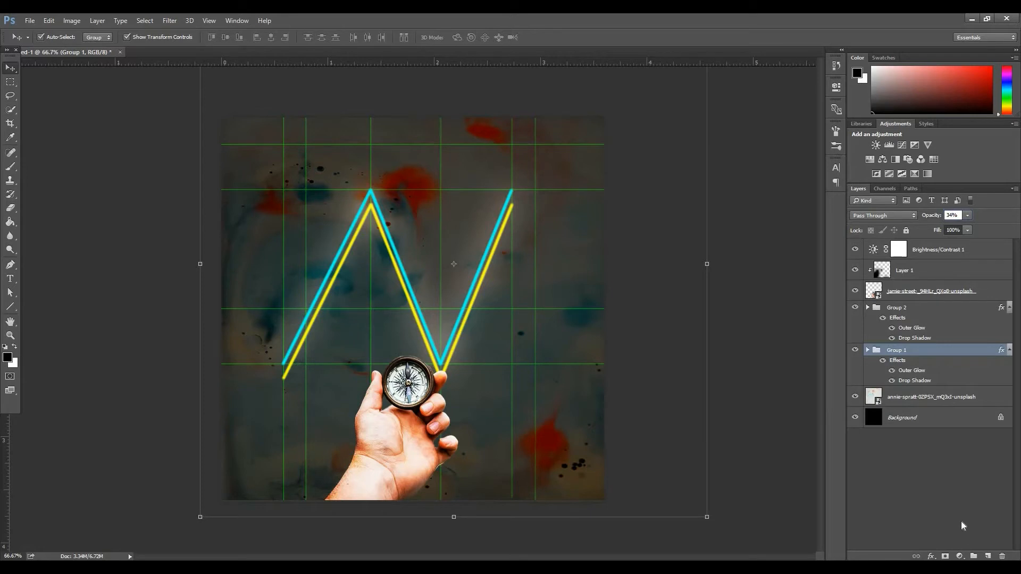
pyautogui.doubleClick(939, 327)
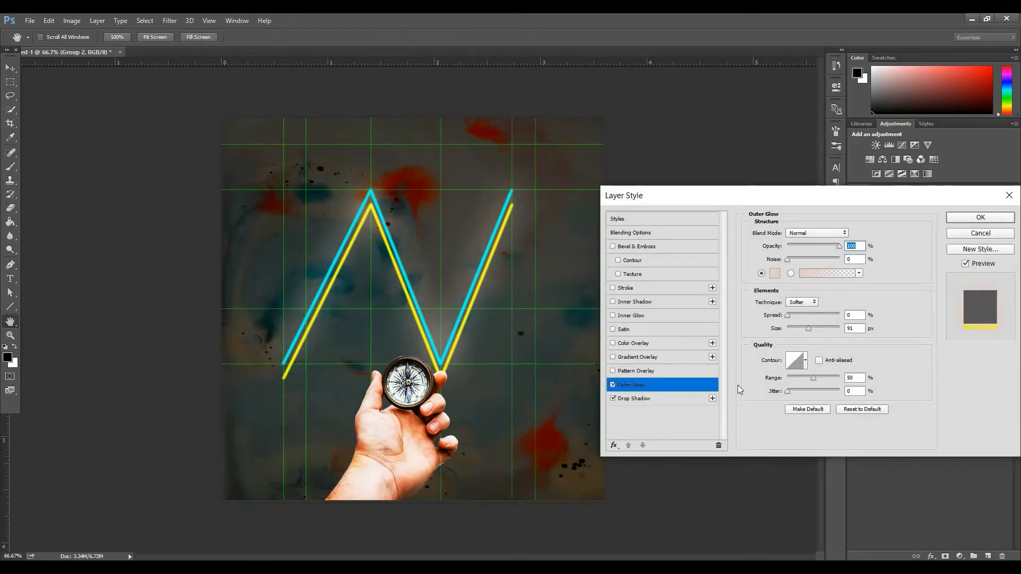
pyautogui.click(676, 398)
pyautogui.click(995, 217)
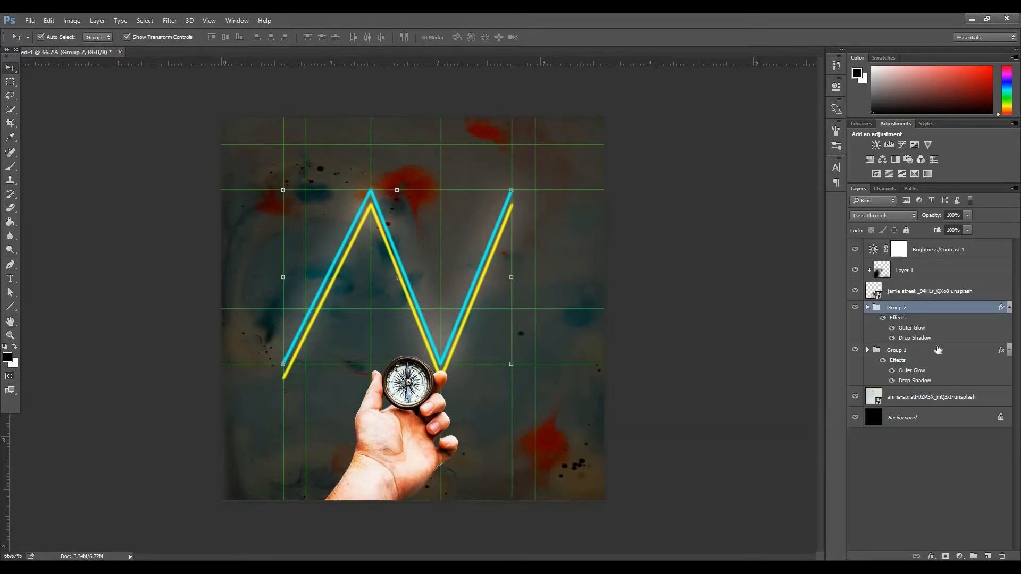
# Set the Outer Glow of the Shape 14 line in Group 2 to 14% spread and 6 px size
pyautogui.click(867, 308)
pyautogui.doubleClick(939, 358)
pyautogui.click(631, 385)
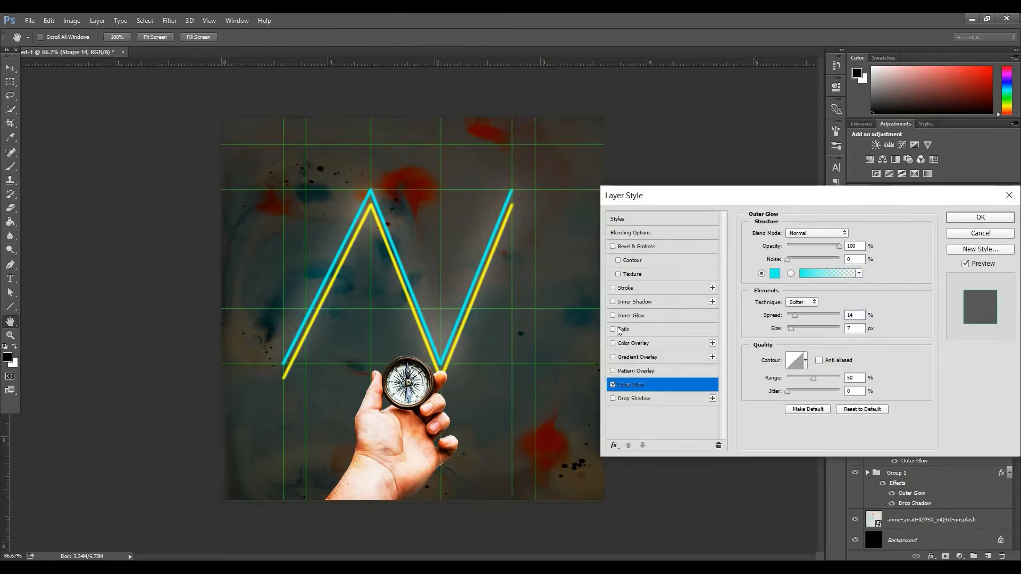
pyautogui.press('Down')
pyautogui.press('Down')
pyautogui.press('Down')
pyautogui.press('Down')
pyautogui.press('Down')
pyautogui.press('Down')
pyautogui.press('Down')
pyautogui.press('Down')
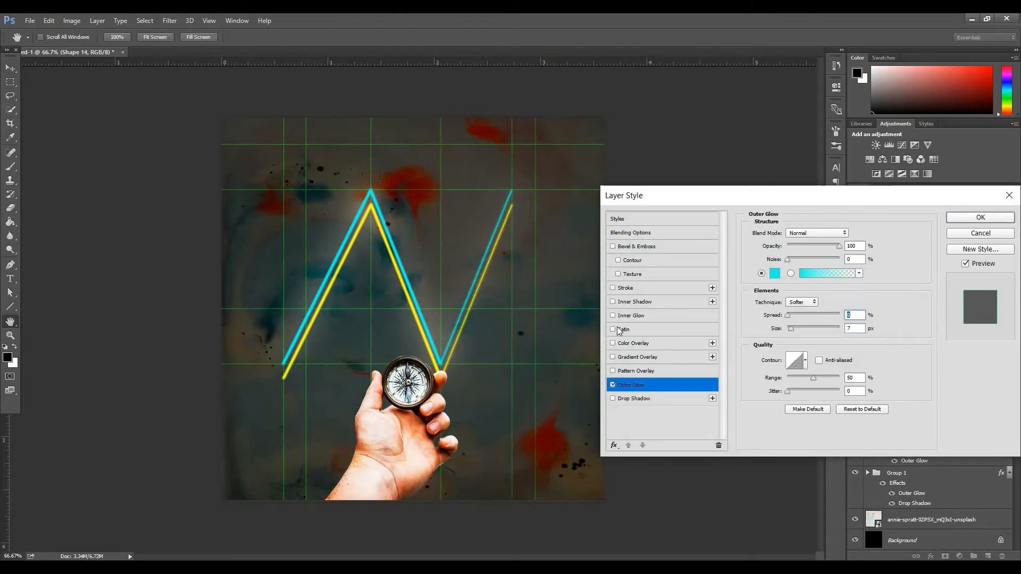
pyautogui.write('14')
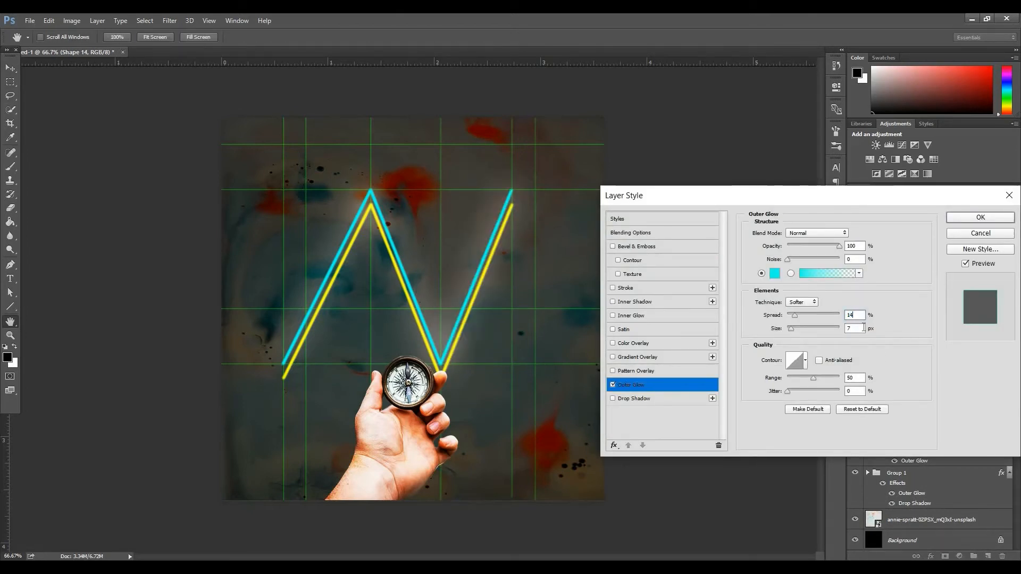
pyautogui.press('Down')
pyautogui.press('Down')
pyautogui.press('Down')
pyautogui.press('Down')
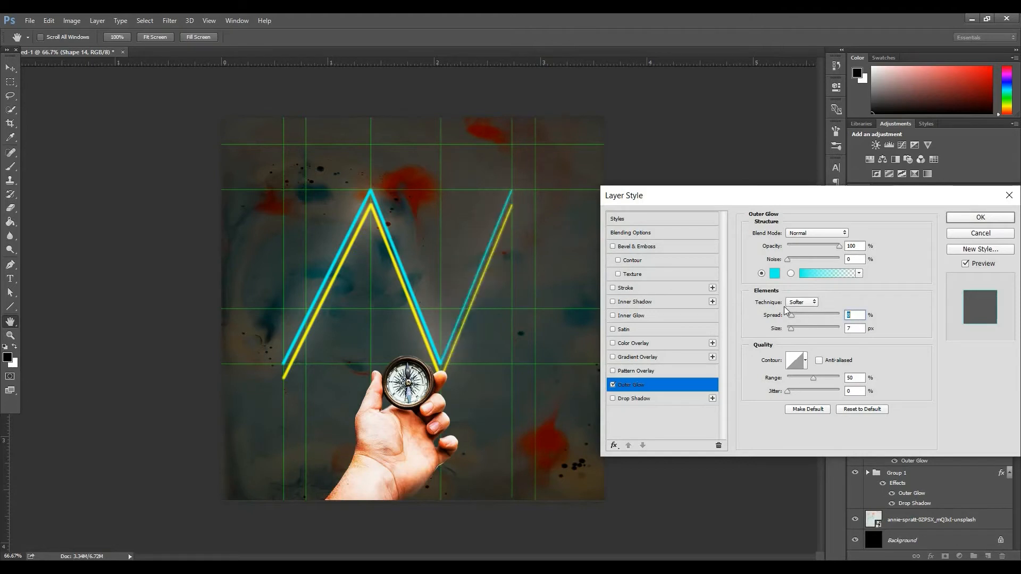
pyautogui.press('Tab')
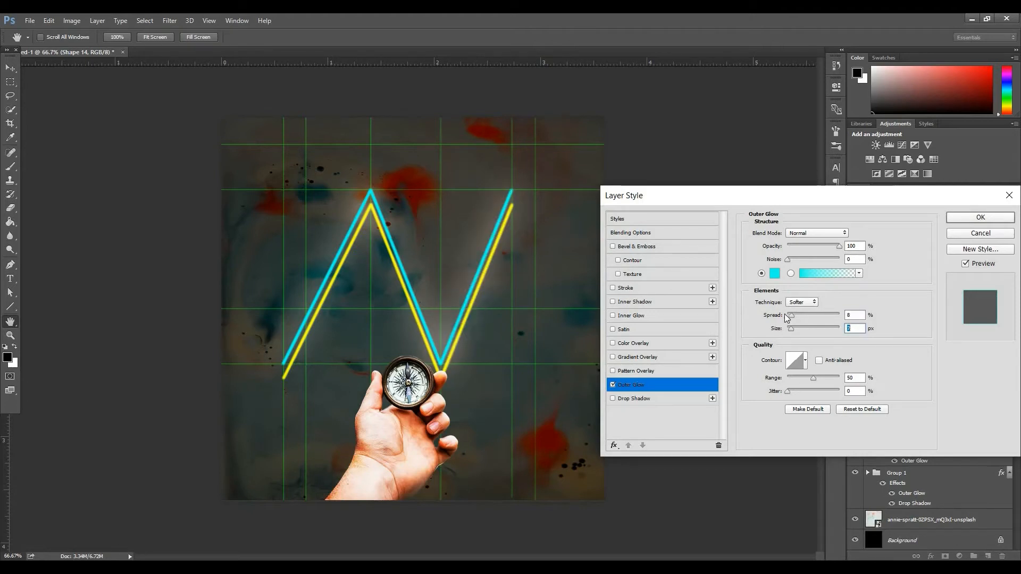
pyautogui.press('Down')
pyautogui.press('Down')
pyautogui.write('14')
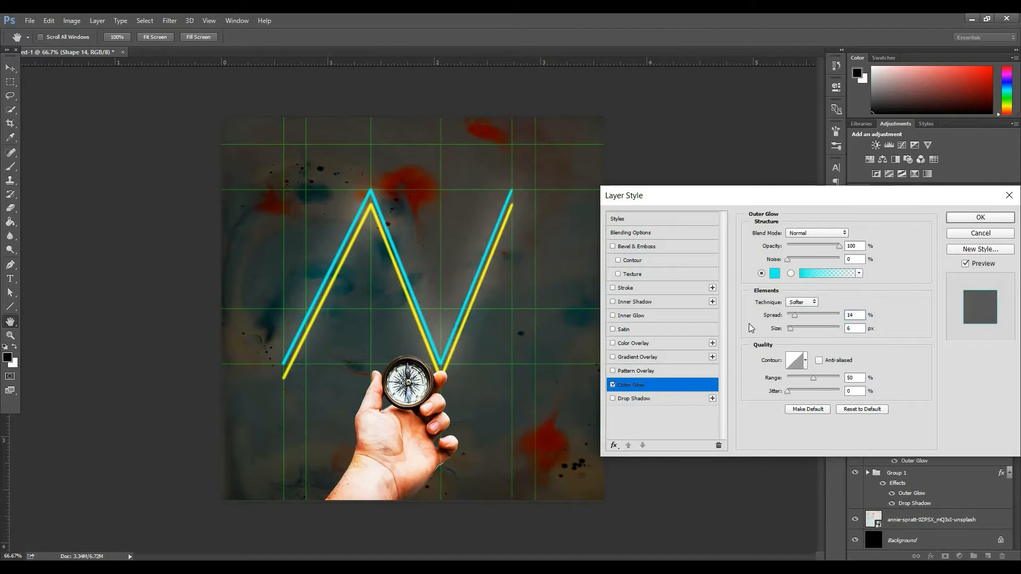
pyautogui.click(949, 209)
# Copy the layer style of Shape 14 and paste it onto Shape 13 and Shape 12
pyautogui.rightClick(934, 354)
pyautogui.click(694, 361)
pyautogui.click(933, 392)
pyautogui.rightClick(933, 392)
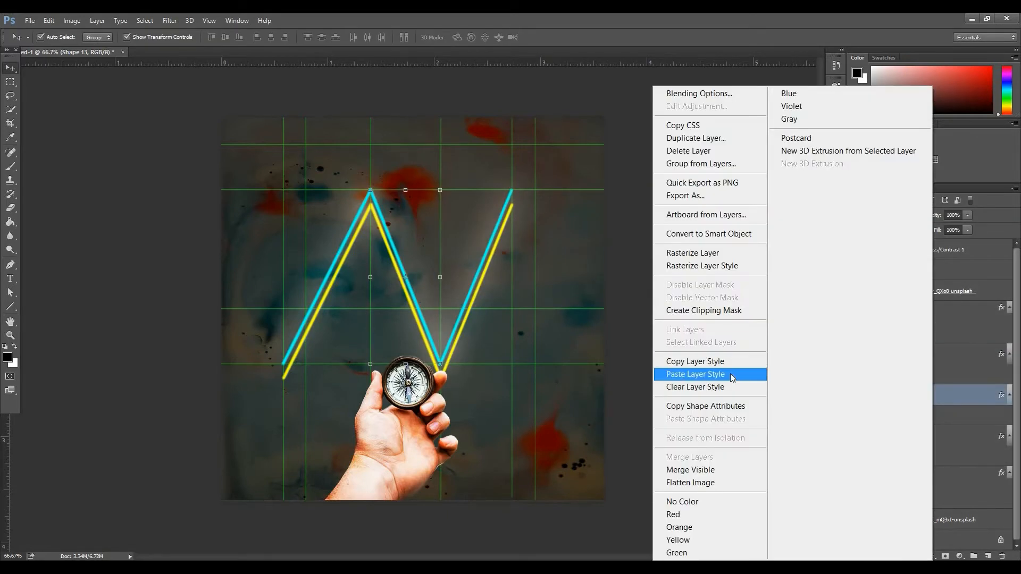
pyautogui.click(731, 374)
pyautogui.click(934, 436)
pyautogui.rightClick(934, 436)
pyautogui.click(731, 374)
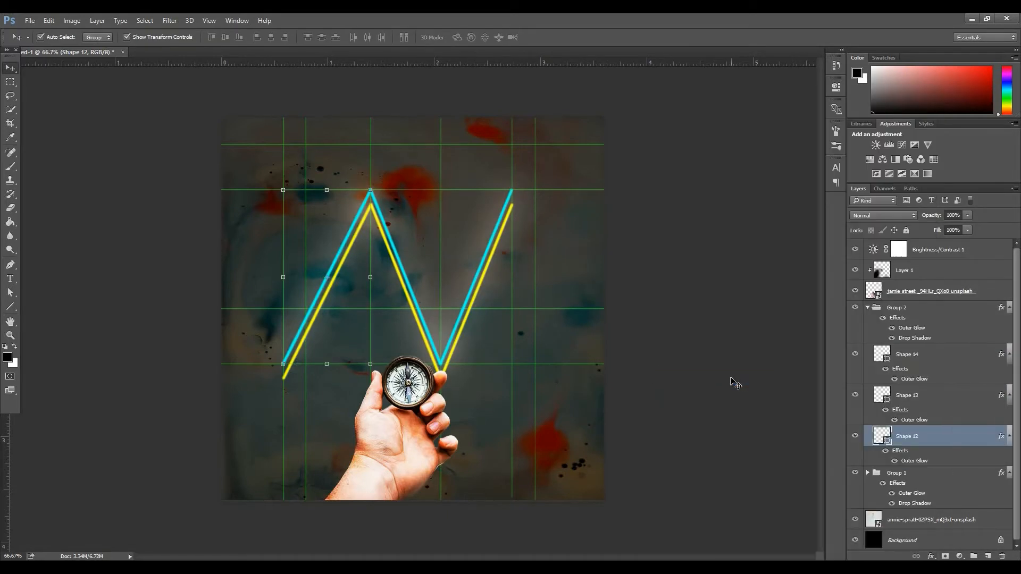
# Set the Outer Glow size of the whole zigzag group (Group 2) to 90 px
pyautogui.click(867, 307)
pyautogui.doubleClick(938, 312)
pyautogui.click(660, 387)
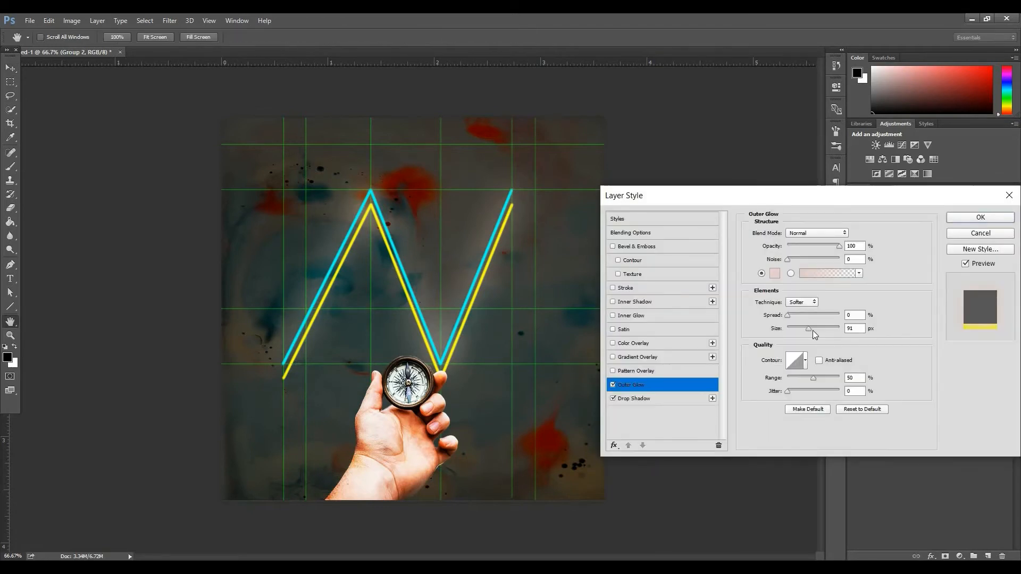
pyautogui.click(811, 330)
pyautogui.write('90')
pyautogui.press('BackSpace')
pyautogui.press('BackSpace')
pyautogui.press('BackSpace')
pyautogui.press('BackSpace')
pyautogui.write('90')
# Lower the Outer Glow opacity of Group 2 to 88% and apply the layer style, keeping its Drop Shadow settings
pyautogui.click(775, 274)
pyautogui.write('95')
pyautogui.press('BackSpace')
pyautogui.press('BackSpace')
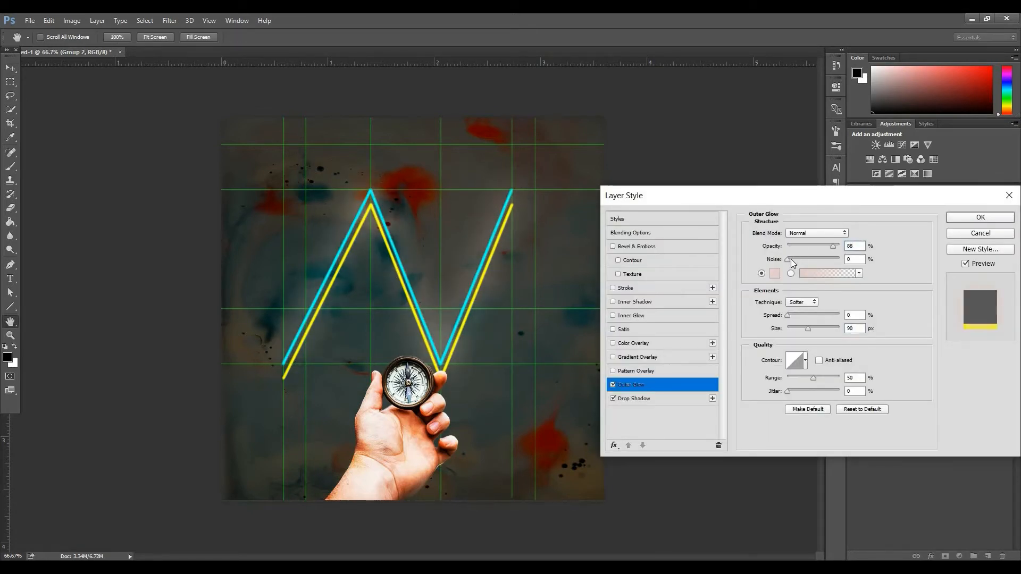
pyautogui.click(687, 400)
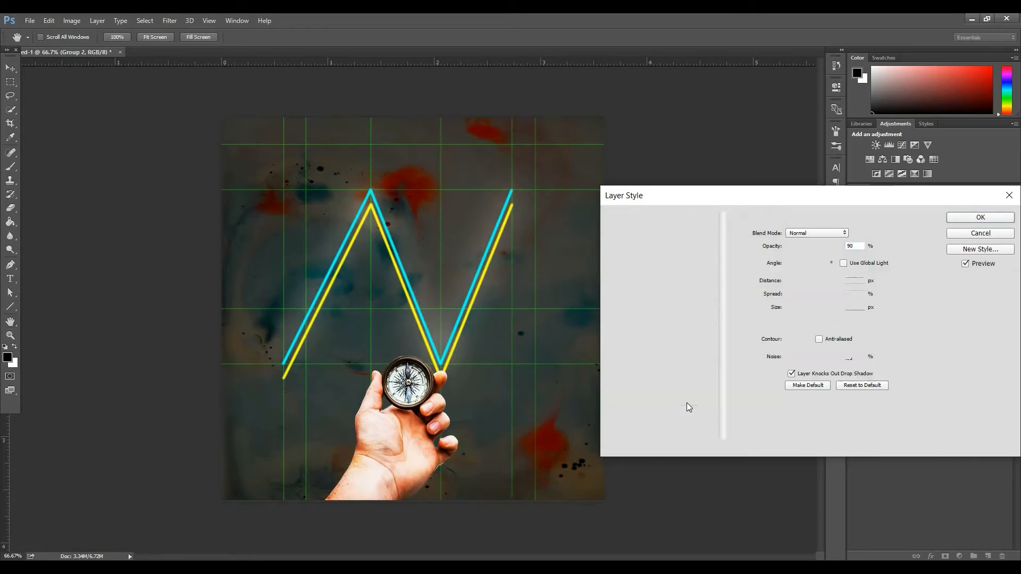
pyautogui.click(854, 246)
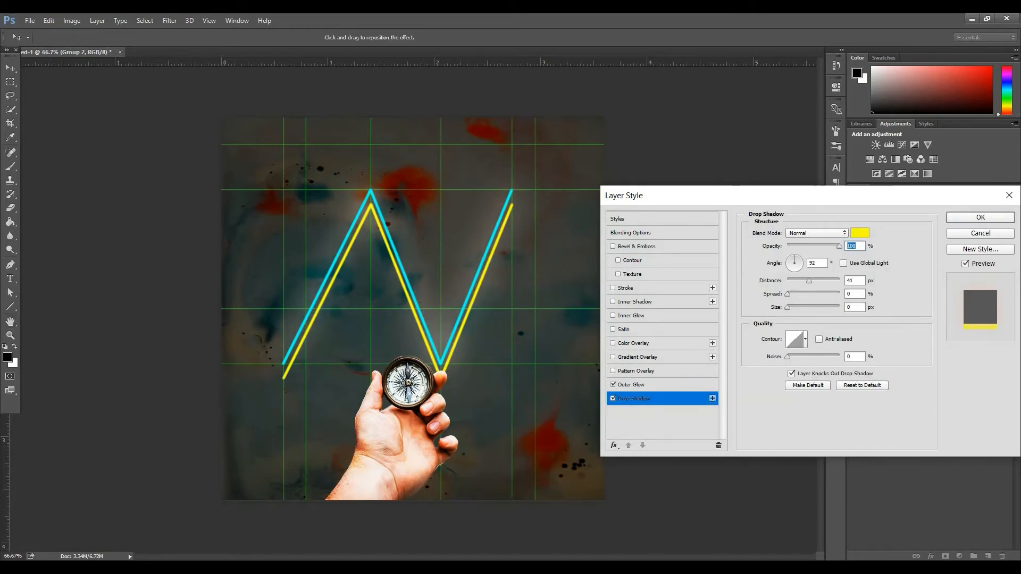
pyautogui.press('Return')
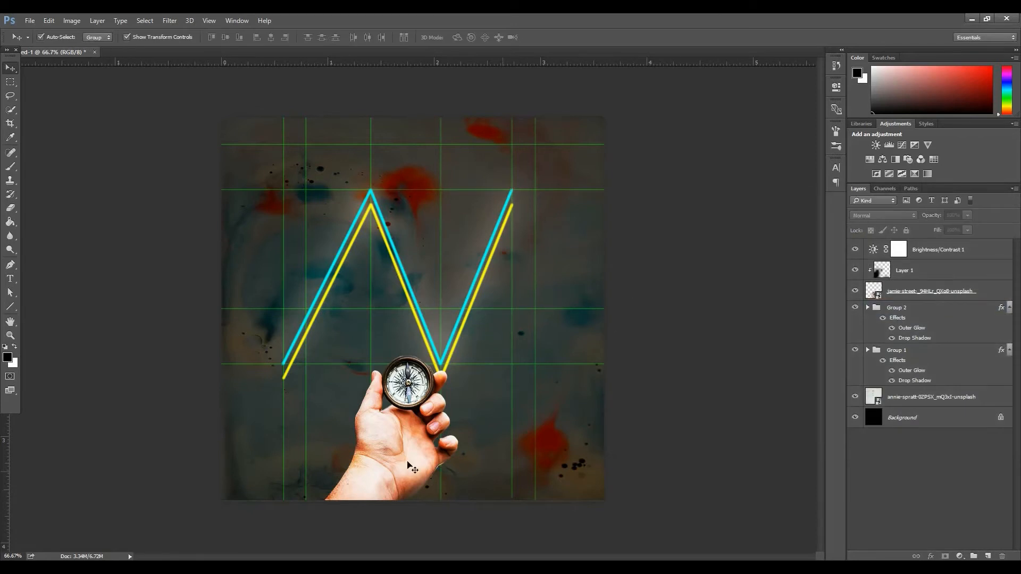
# Widen the hand photo to 99.02% width and shift it slightly to the left
pyautogui.click(922, 287)
pyautogui.click(920, 271)
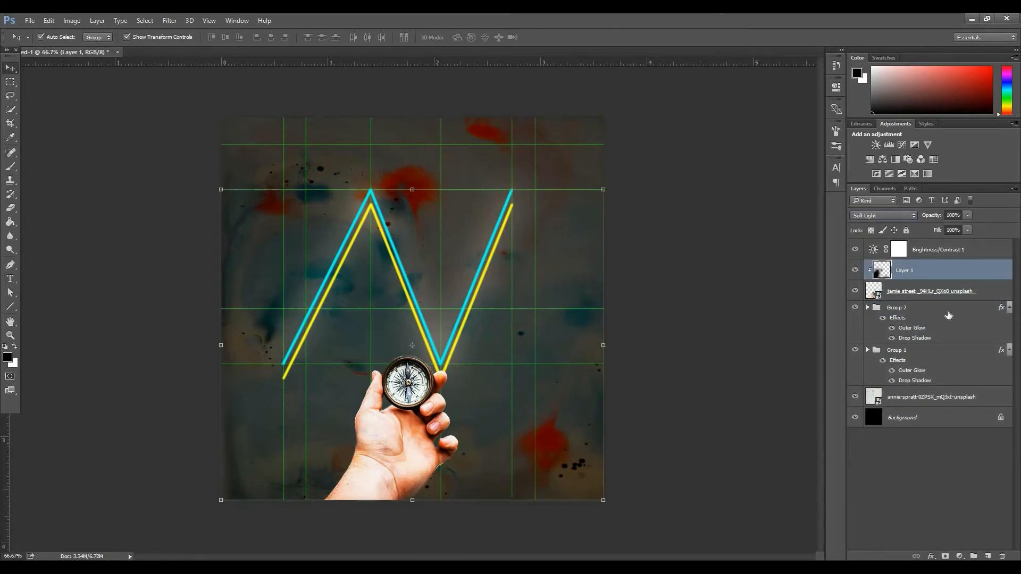
pyautogui.click(973, 297)
pyautogui.moveTo(459, 428); pyautogui.dragTo(464, 428)
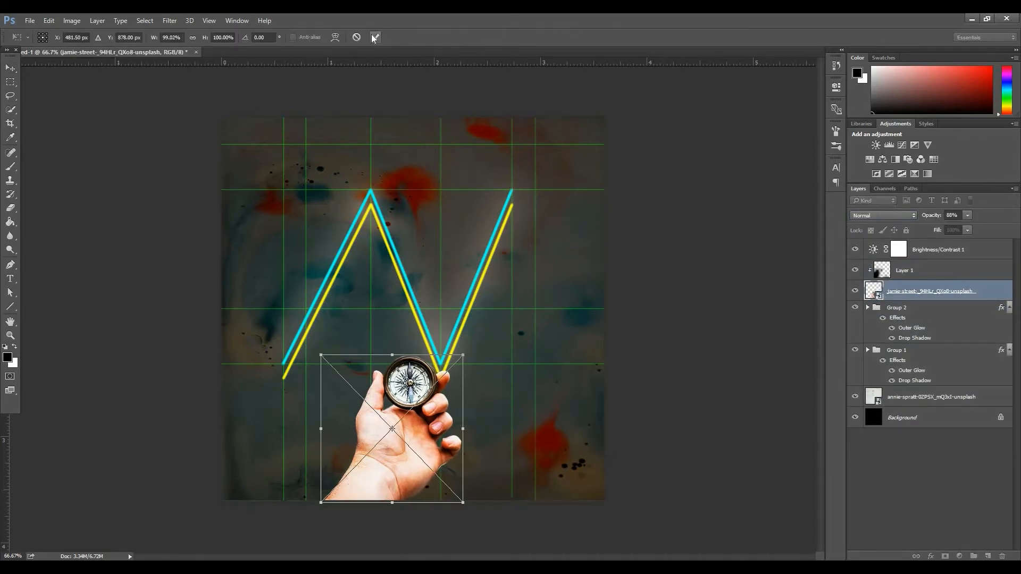
pyautogui.click(374, 37)
pyautogui.click(370, 467)
pyautogui.hotkey('ctrl', 'z')
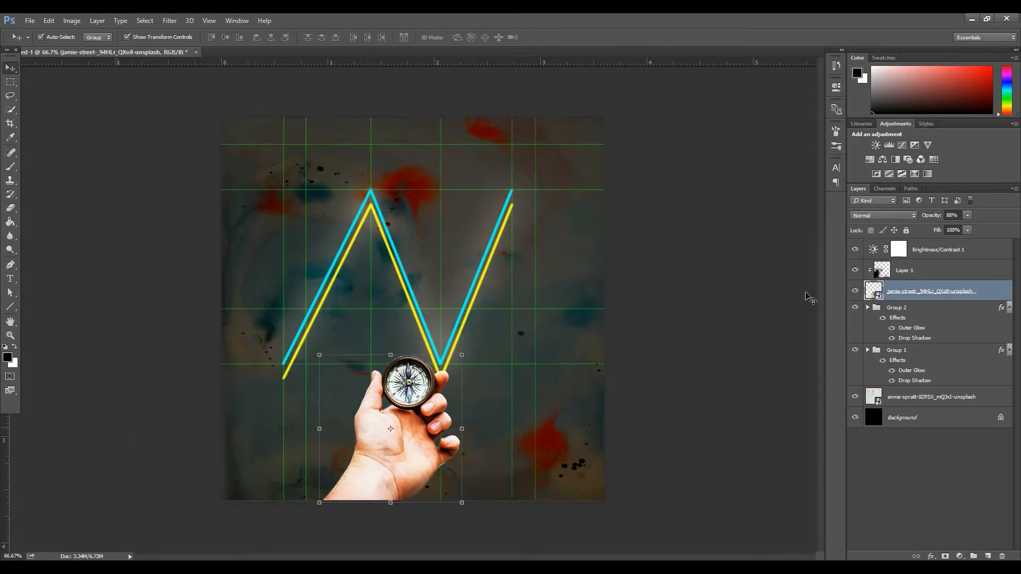
# Hide the hand photo and nudge the leftmost vertical grid line (Shape 3 in Group 1) slightly to the left
pyautogui.click(855, 290)
pyautogui.click(871, 307)
pyautogui.click(866, 350)
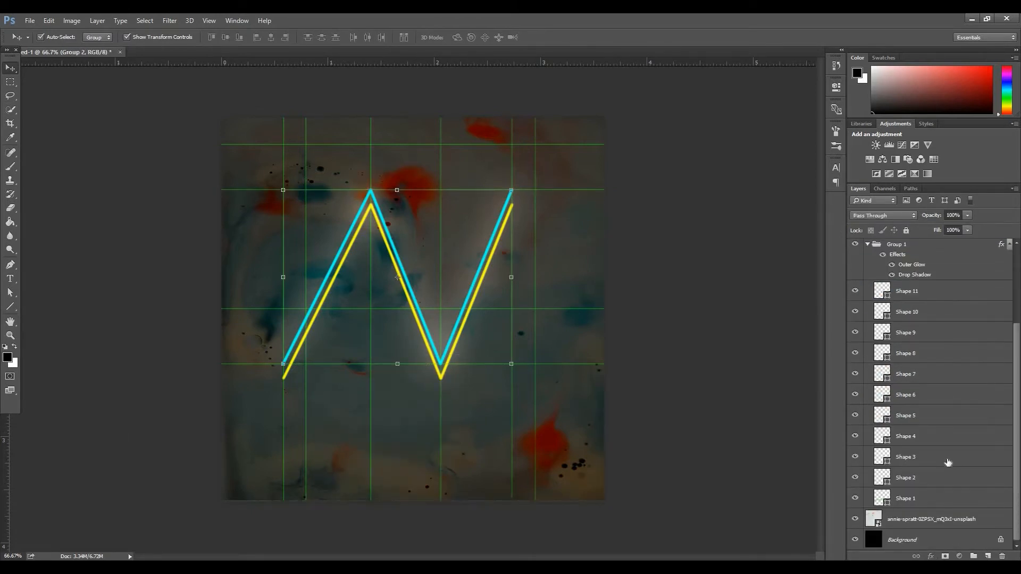
pyautogui.click(947, 458)
pyautogui.press('Left')
pyautogui.press('Left')
pyautogui.press('Left')
pyautogui.press('Left')
pyautogui.press('Left')
pyautogui.press('Left')
pyautogui.press('Left')
pyautogui.press('Left')
pyautogui.press('Left')
pyautogui.press('Left')
pyautogui.press('Left')
pyautogui.press('Left')
pyautogui.press('Left')
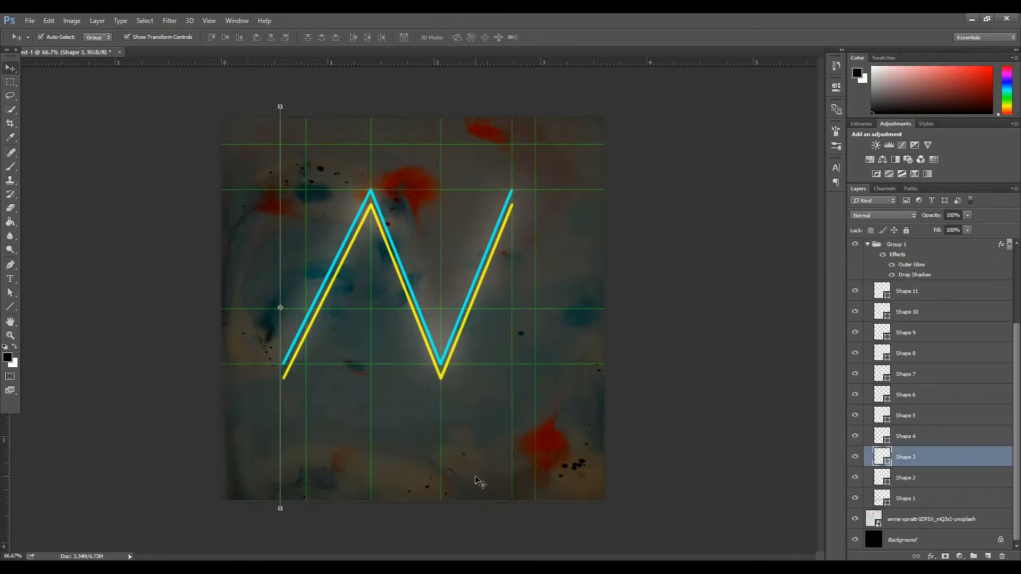
# Go through the shape layers of Group 1 to identify which grid line each one draws
pyautogui.click(947, 487)
pyautogui.click(946, 378)
pyautogui.click(946, 360)
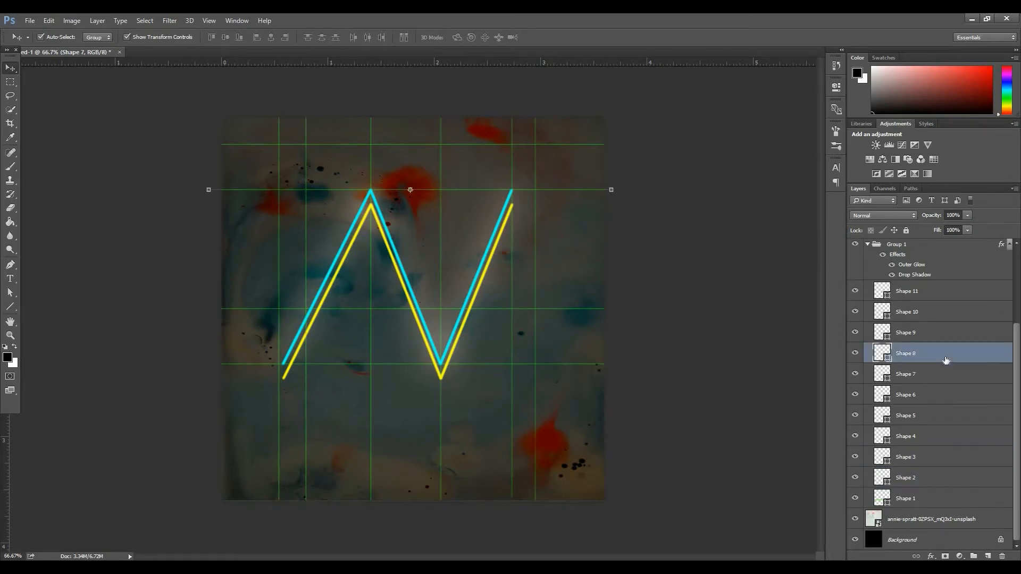
pyautogui.click(945, 338)
pyautogui.click(943, 314)
pyautogui.click(945, 296)
pyautogui.click(949, 375)
pyautogui.click(947, 415)
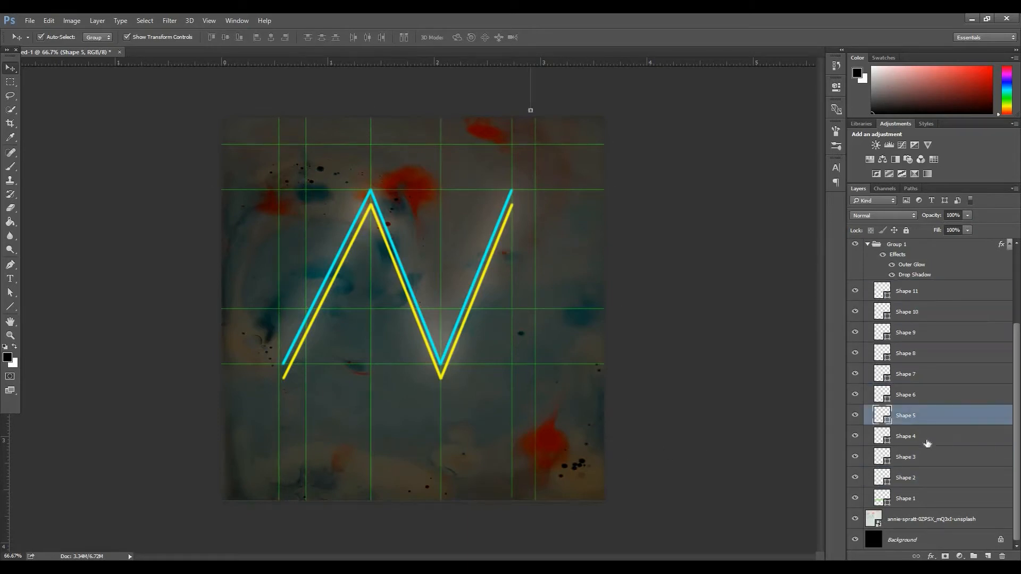
pyautogui.click(944, 436)
pyautogui.click(947, 456)
pyautogui.click(948, 436)
pyautogui.click(948, 417)
pyautogui.click(949, 434)
# Nudge the rightmost vertical grid line (Shape 6) to the right, away from the zigzag
pyautogui.click(947, 394)
pyautogui.press('Right')
pyautogui.press('Right')
pyautogui.press('Right')
pyautogui.press('Right')
pyautogui.press('Right')
pyautogui.press('Right')
pyautogui.press('Right')
pyautogui.press('Right')
pyautogui.press('Right')
pyautogui.press('Right')
pyautogui.press('Right')
pyautogui.press('Right')
pyautogui.press('Right')
pyautogui.press('Right')
pyautogui.press('Right')
pyautogui.press('Right')
pyautogui.press('Right')
pyautogui.press('Right')
pyautogui.press('Right')
pyautogui.press('Right')
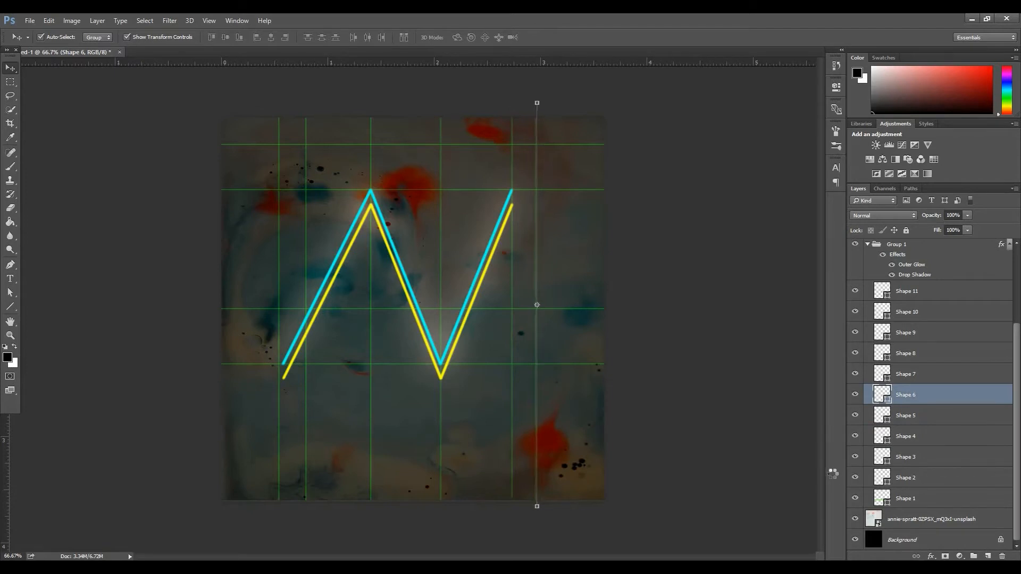
pyautogui.press('Right')
pyautogui.press('Right')
pyautogui.press('Right')
pyautogui.press('Right')
pyautogui.press('Right')
pyautogui.press('Right')
pyautogui.press('Right')
pyautogui.press('Right')
pyautogui.press('Right')
pyautogui.press('Right')
pyautogui.press('Right')
pyautogui.press('Right')
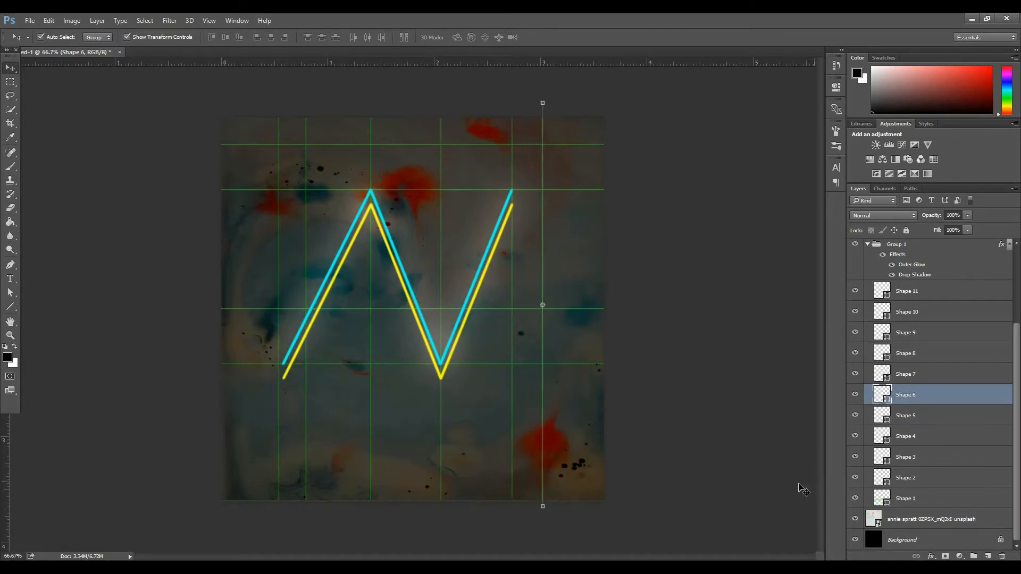
# Shift the vertical grid line at the zigzag's right end (Shape 4) about 20 px to the right
pyautogui.click(951, 437)
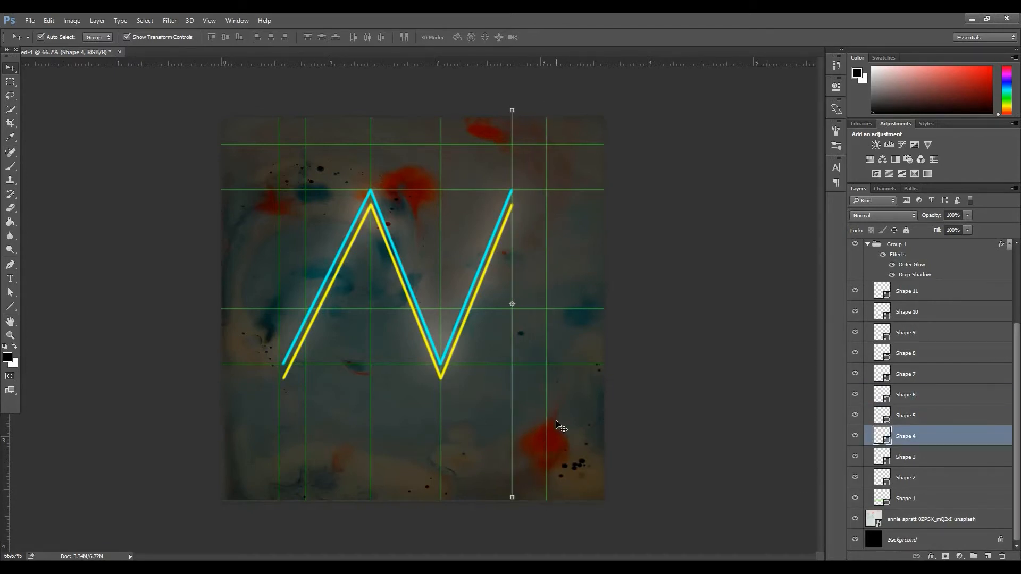
pyautogui.hotkey('shift', 'Right')
pyautogui.hotkey('shift', 'Right')
pyautogui.hotkey('shift', 'Right')
pyautogui.hotkey('shift', 'Left')
# Delete the stray Shape 5 line layer from Group 1
pyautogui.click(948, 461)
pyautogui.click(947, 439)
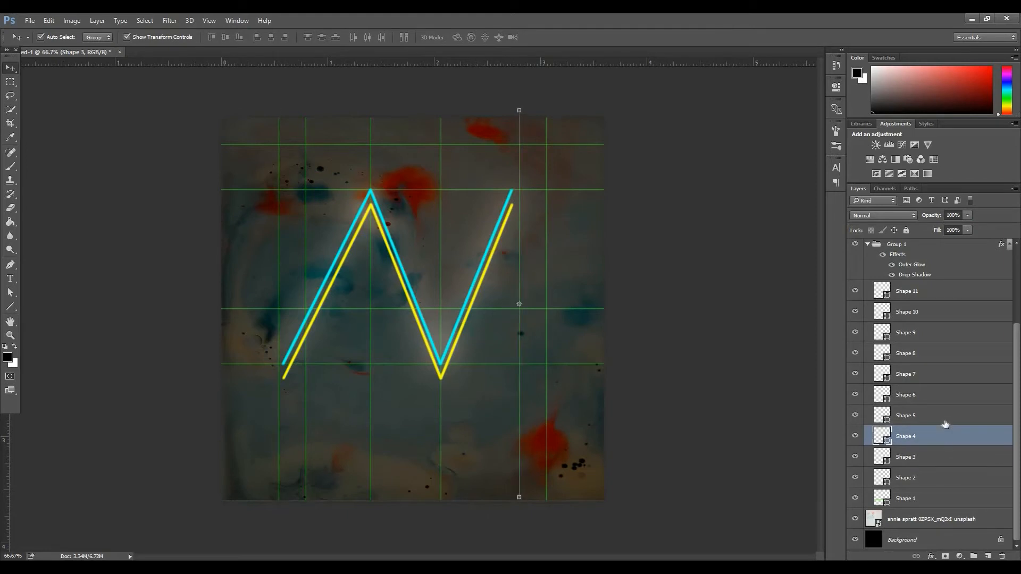
pyautogui.click(946, 421)
pyautogui.press('Delete')
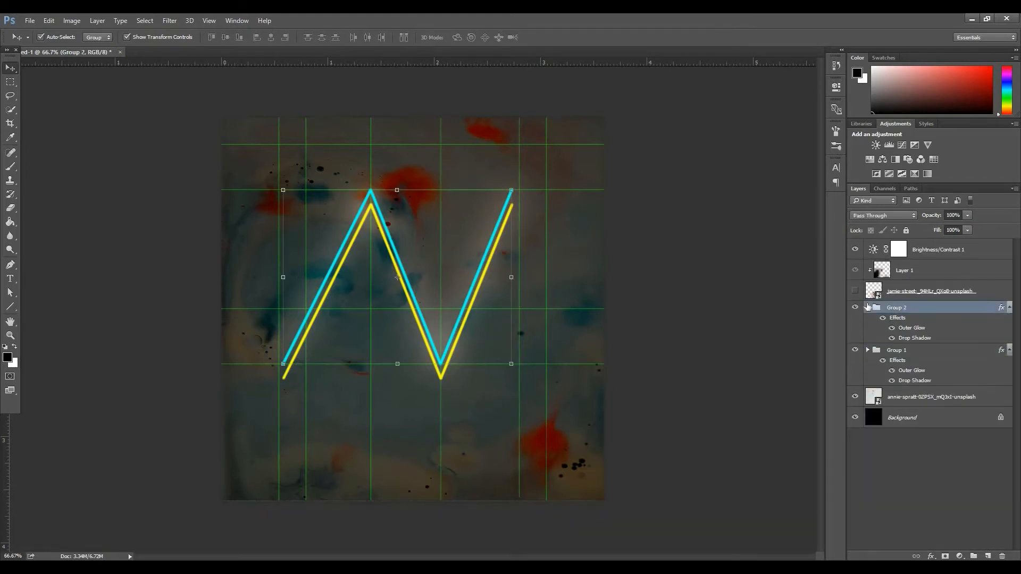
# Stretch the zigzag's right-hand stroke (Shape 14 in Group 2) rightward to meet the vertical grid line at its end
pyautogui.click(868, 308)
pyautogui.click(932, 357)
pyautogui.hotkey('ctrl', 't')
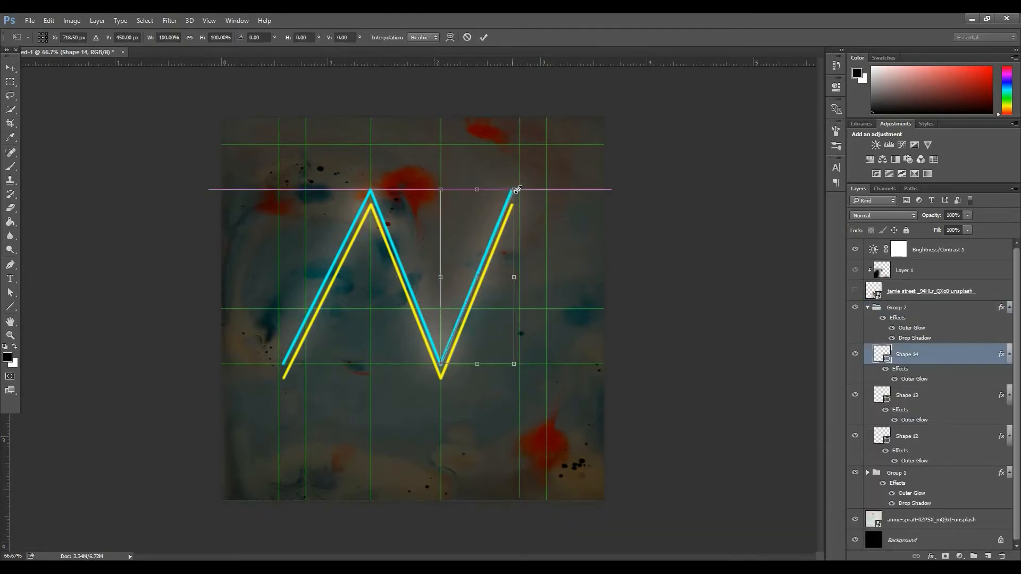
pyautogui.moveTo(511, 190); pyautogui.dragTo(519, 190)
pyautogui.click(483, 38)
# Stretch the zigzag's left-hand stroke (Shape 12) so its lower end meets the leftmost vertical grid line
pyautogui.click(955, 397)
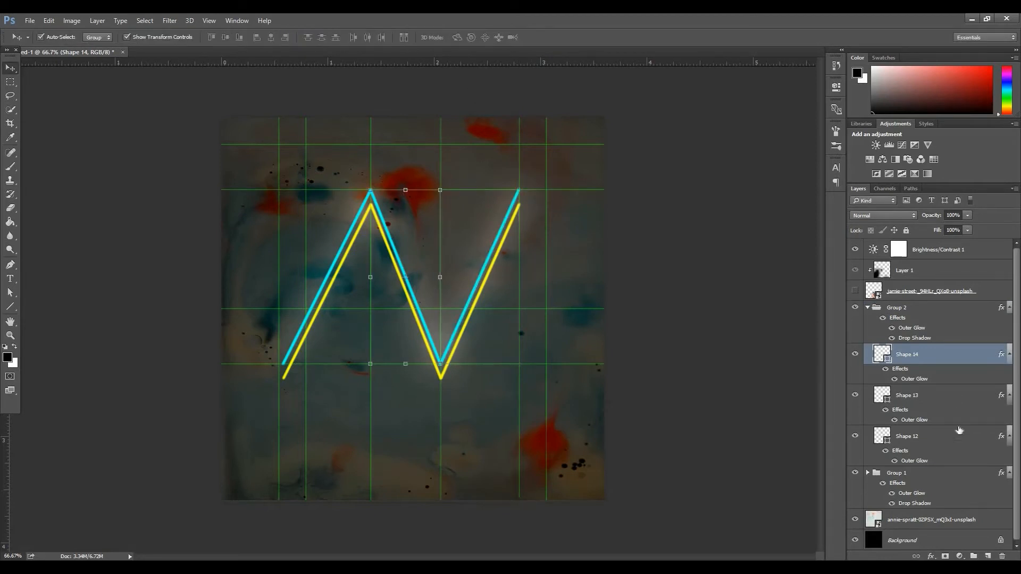
pyautogui.click(959, 433)
pyautogui.moveTo(283, 364); pyautogui.dragTo(278, 363)
pyautogui.click(483, 37)
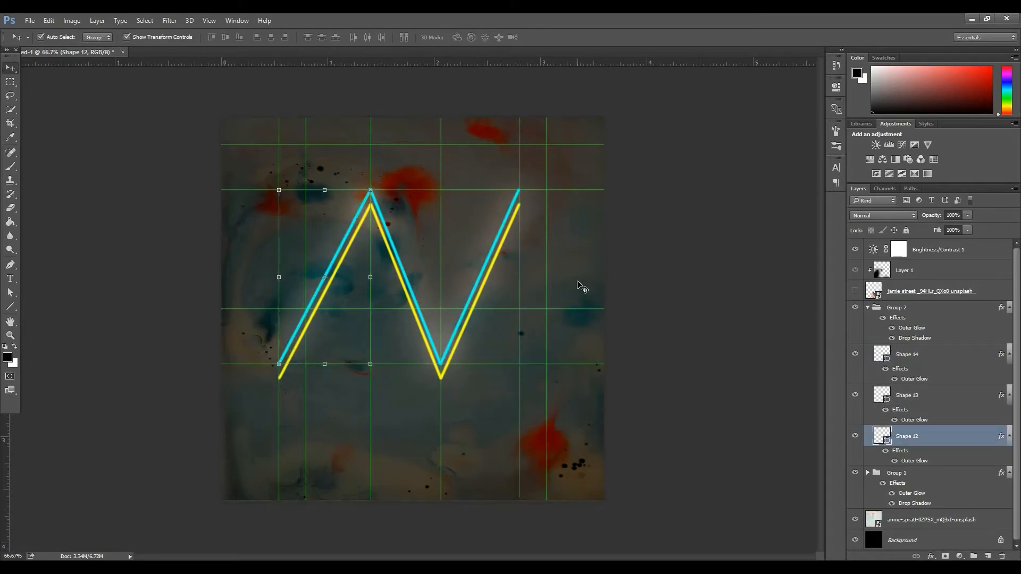
pyautogui.click(660, 287)
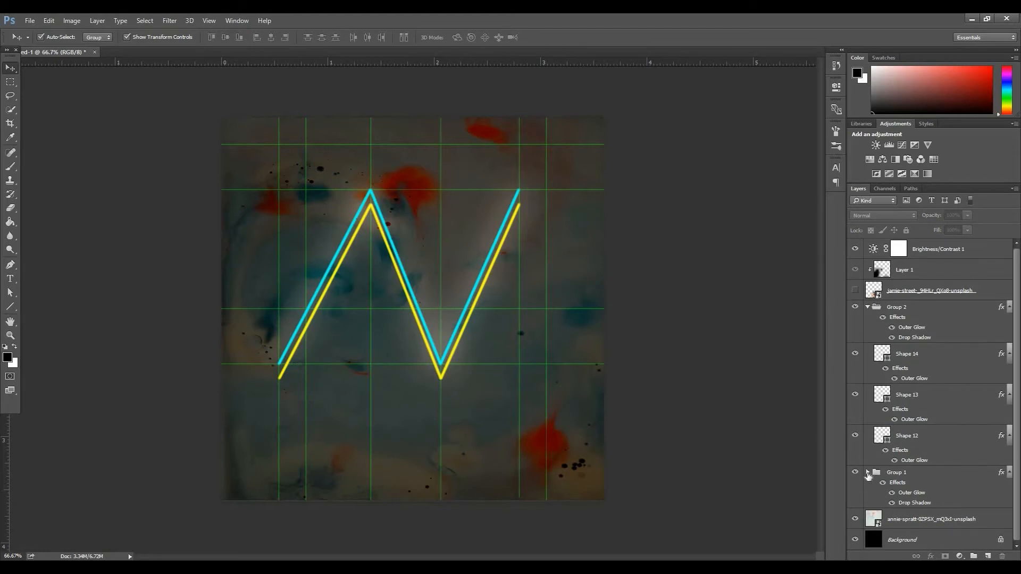
# Try to narrow the zigzag's middle stroke (Shape 13) by pulling its lower end leftward
pyautogui.click(867, 473)
pyautogui.click(903, 420)
pyautogui.moveTo(439, 364); pyautogui.dragTo(433, 365)
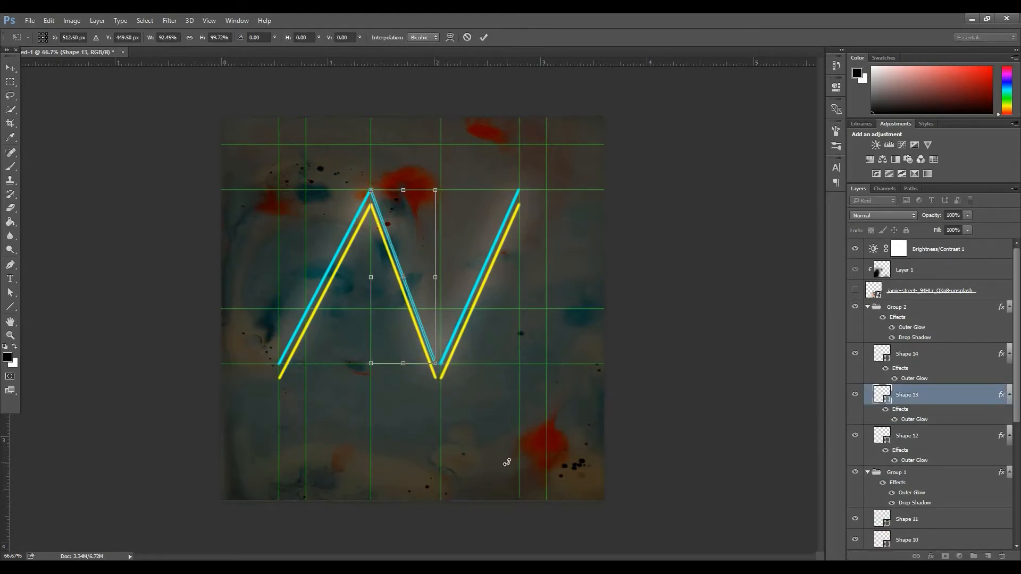
pyautogui.click(483, 38)
pyautogui.click(715, 298)
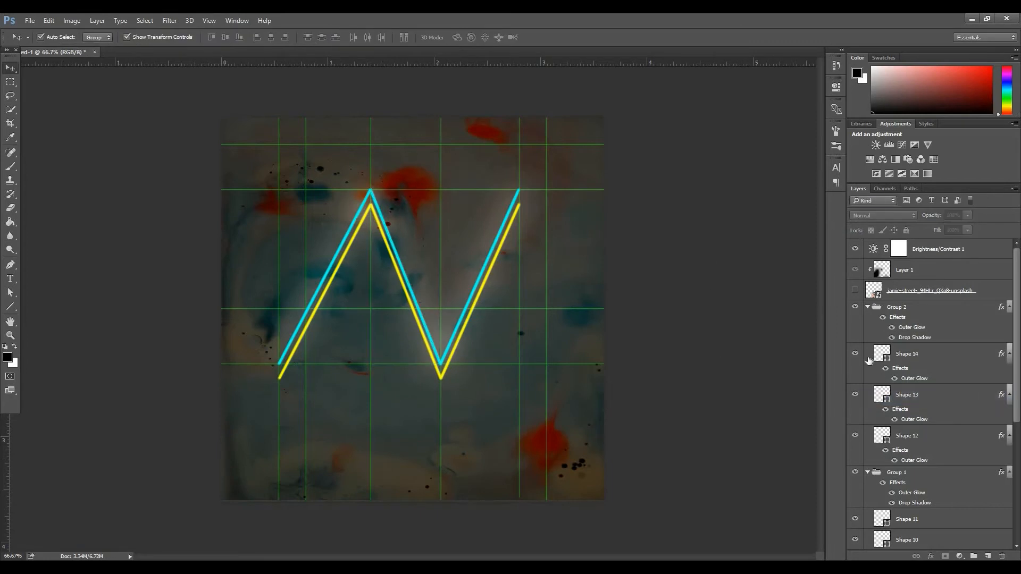
# Undo the stretching of the zigzag's two outer strokes
pyautogui.hotkey('ctrl', 'z')
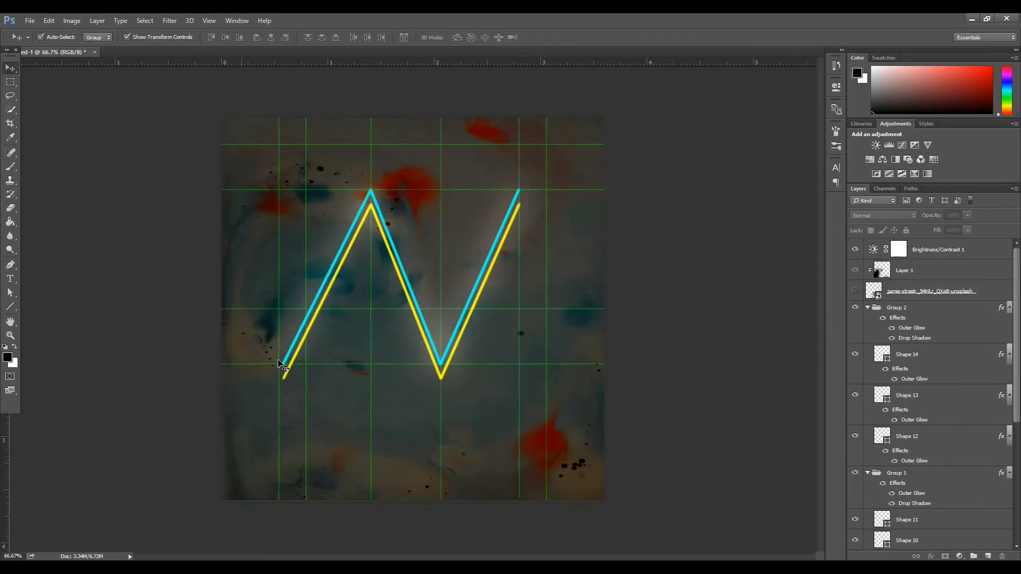
pyautogui.hotkey('ctrl', 'alt', 'z')
# Widen the zigzag's right-hand stroke (Shape 14) very slightly by moving its upper end outward
pyautogui.keyDown('ctrl'); pyautogui.click(483, 264); pyautogui.keyUp('ctrl')
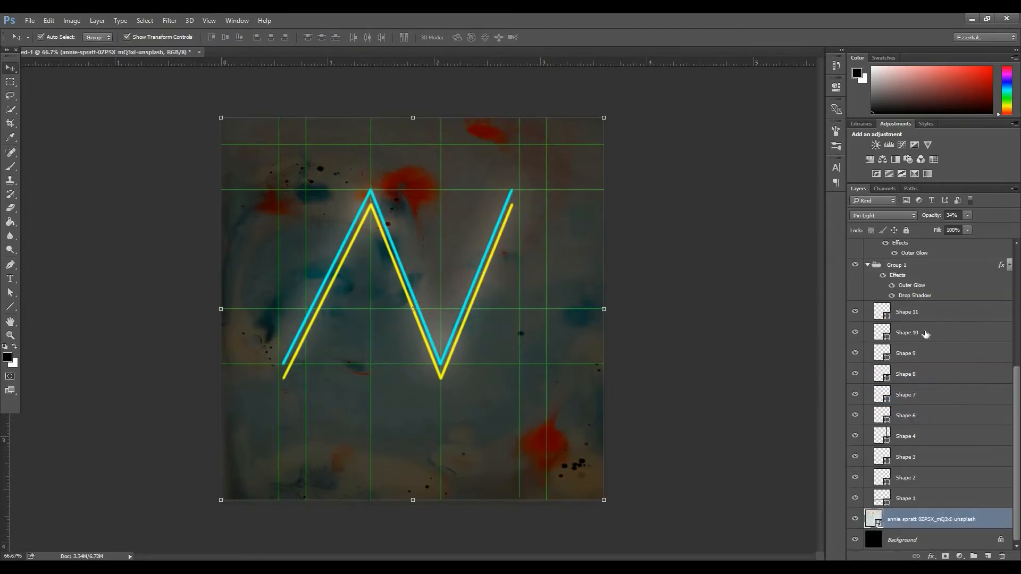
pyautogui.scroll(2, 927, 334)
pyautogui.click(937, 331)
pyautogui.click(939, 297)
pyautogui.click(940, 333)
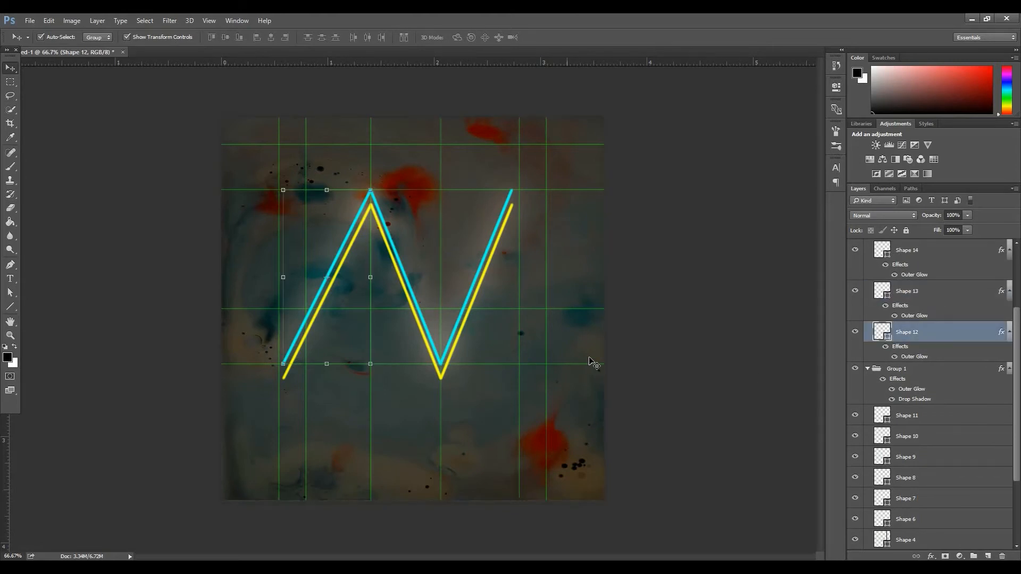
pyautogui.click(953, 258)
pyautogui.hotkey('ctrl', 't')
pyautogui.moveTo(513, 190); pyautogui.dragTo(513, 190)
pyautogui.press('Return')
# Extend the zigzag's left-hand stroke (Shape 12) so its lower end reaches the leftmost vertical grid line
pyautogui.click(948, 337)
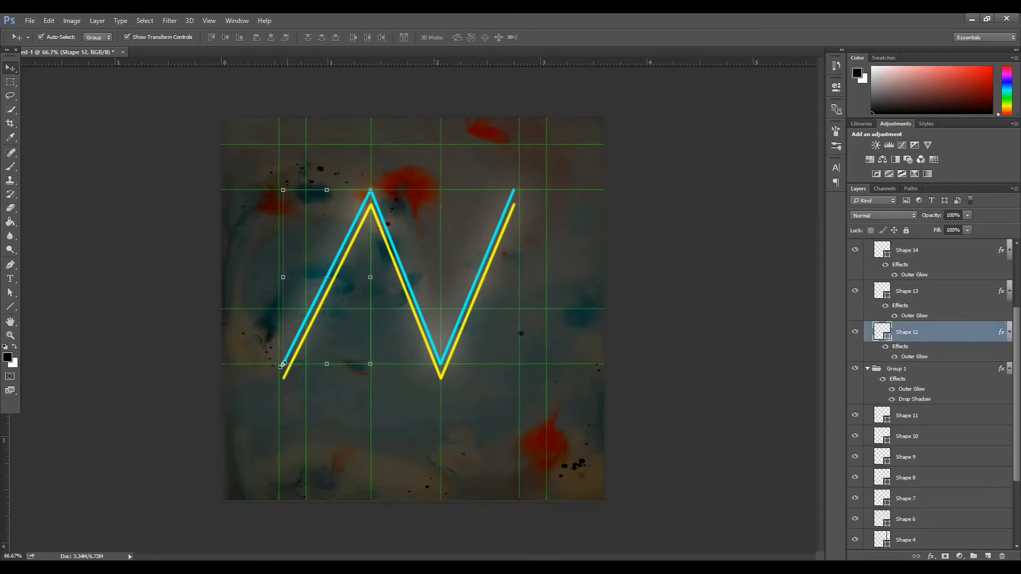
pyautogui.hotkey('ctrl', 't')
pyautogui.moveTo(283, 364); pyautogui.dragTo(280, 364)
pyautogui.press('Return')
# Shift the two rightmost vertical grid lines in Group 1 leftward, lining the inner one up with the zigzag's right end
pyautogui.scroll(-3, 938, 441)
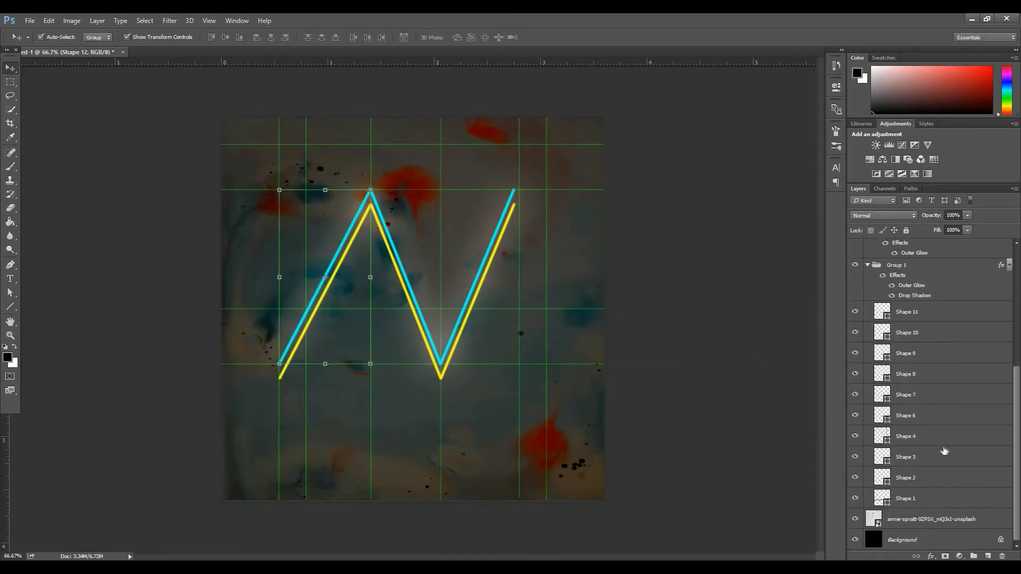
pyautogui.click(938, 395)
pyautogui.click(939, 436)
pyautogui.click(943, 409)
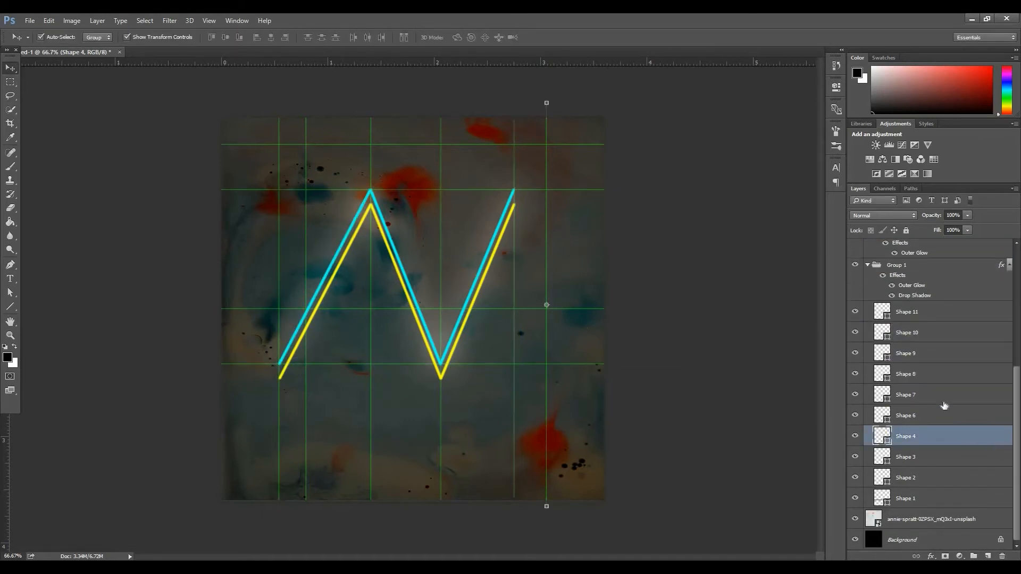
pyautogui.hotkey('shift', 'Left')
# Collapse both layer groups and move Group 1 and Group 2 together 10 px to the right
pyautogui.scroll(1, 892, 332)
pyautogui.click(904, 309)
pyautogui.click(867, 306)
pyautogui.click(875, 310)
pyautogui.click(875, 310)
pyautogui.click(867, 308)
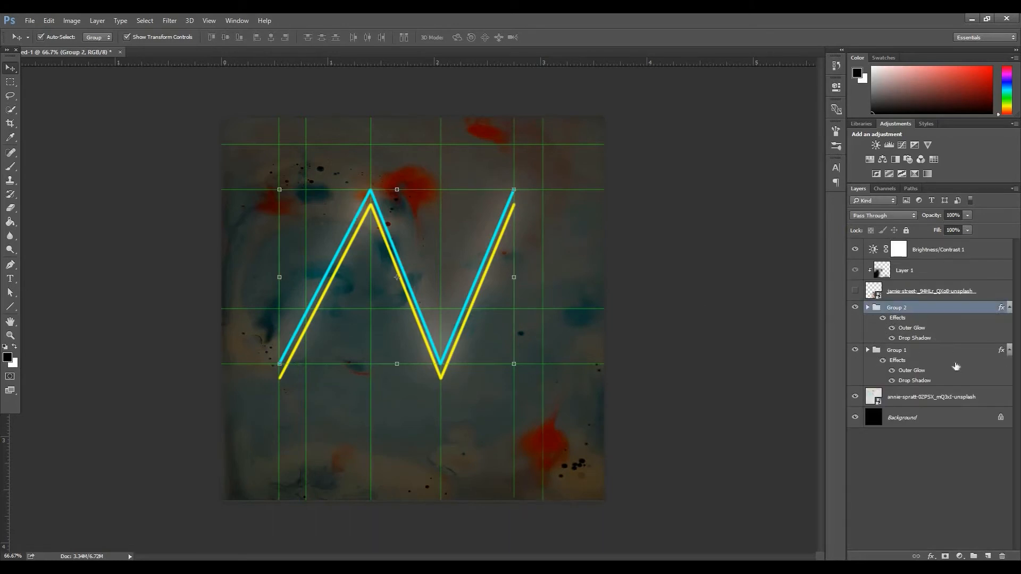
pyautogui.keyDown('shift'); pyautogui.click(904, 350); pyautogui.keyUp('shift')
pyautogui.hotkey('shift', 'Right')
# Show the hand-with-compass layer again and nudge it 4 px to the right
pyautogui.click(854, 291)
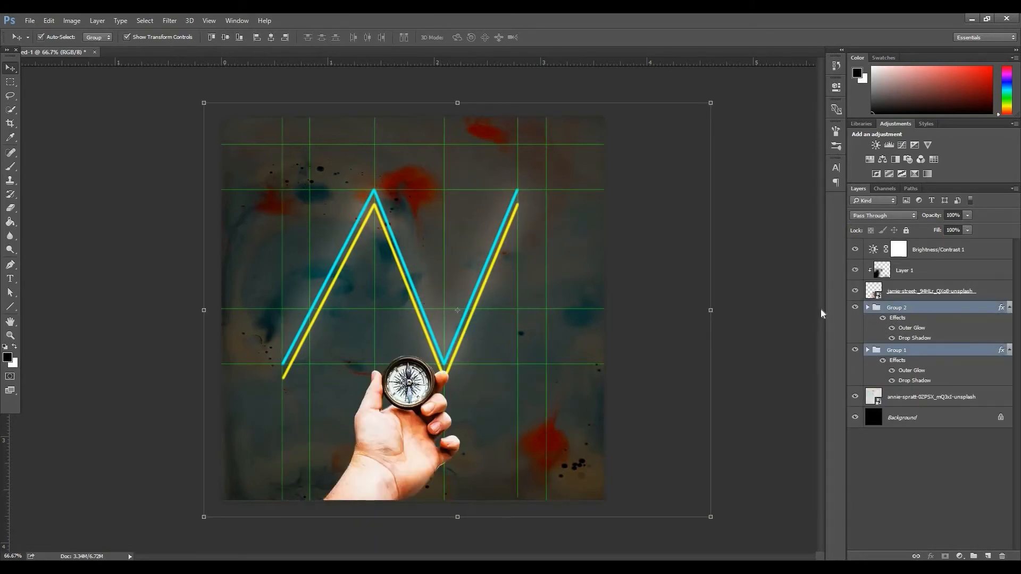
pyautogui.click(969, 292)
pyautogui.press('Right')
pyautogui.press('Right')
pyautogui.press('Right')
pyautogui.press('Right')
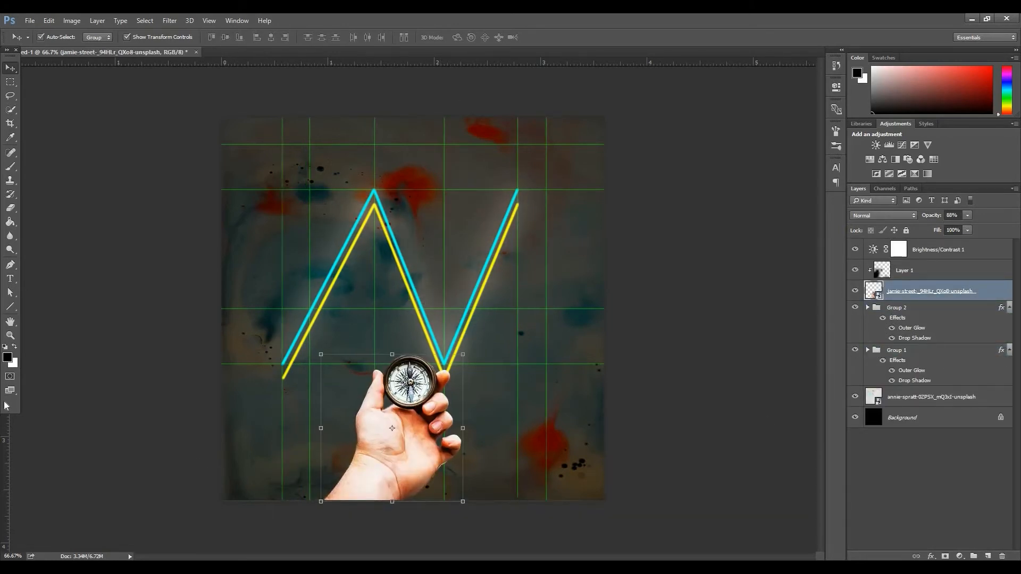
# Set the opacity of the hand-with-compass layer to 80%
pyautogui.click(921, 271)
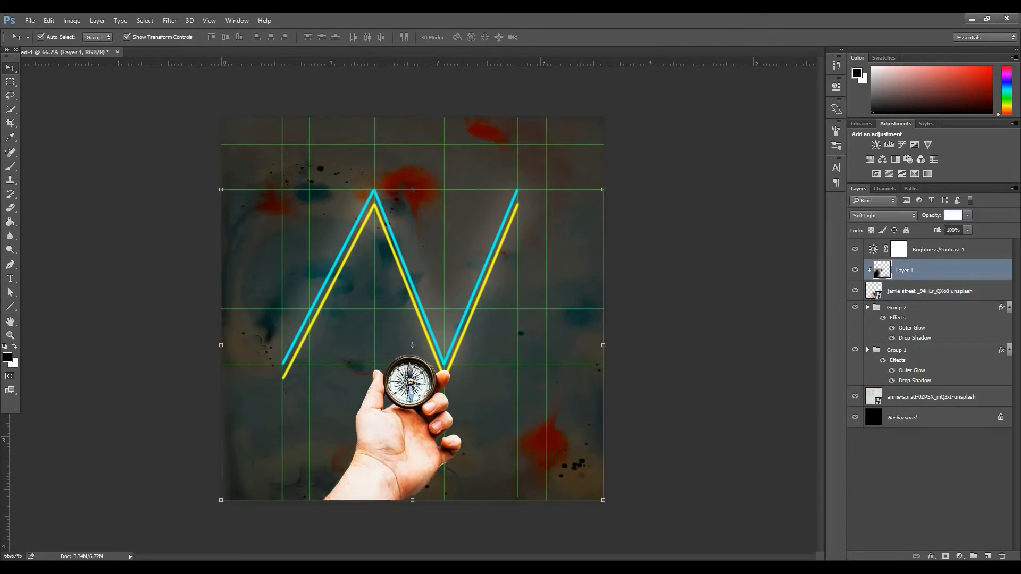
pyautogui.click(909, 291)
pyautogui.write('75')
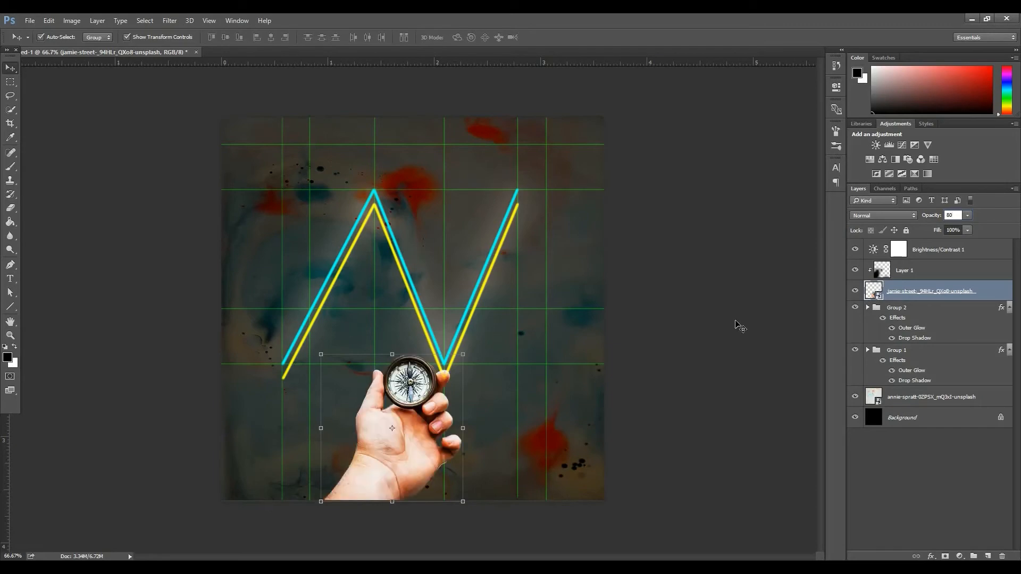
pyautogui.click(766, 367)
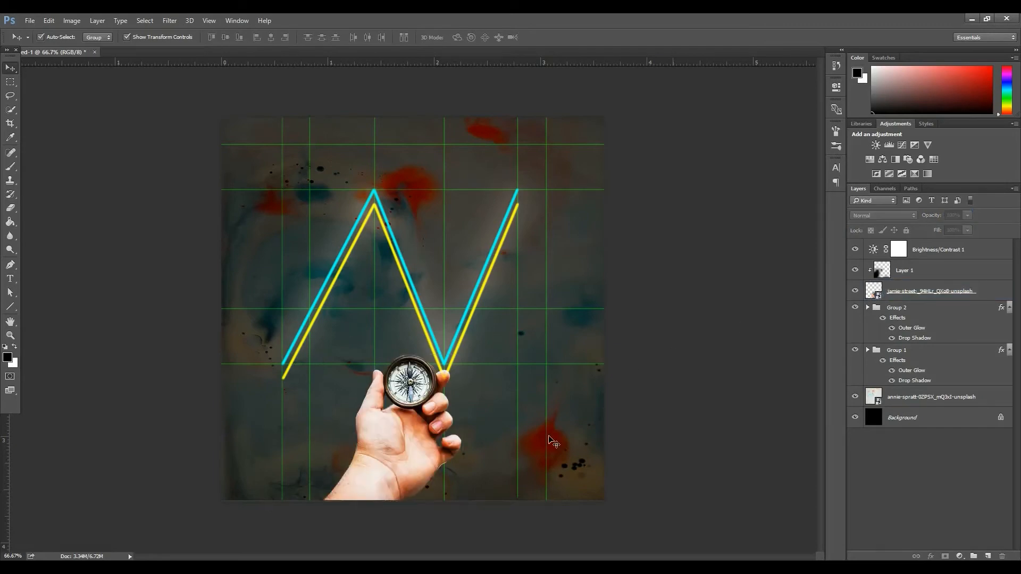
# Place the photo of the forearm with the N-arrow tattoo into the document as a new top layer
pyautogui.hotkey('alt', 'Tab')
pyautogui.moveTo(472, 168); pyautogui.dragTo(435, 310)
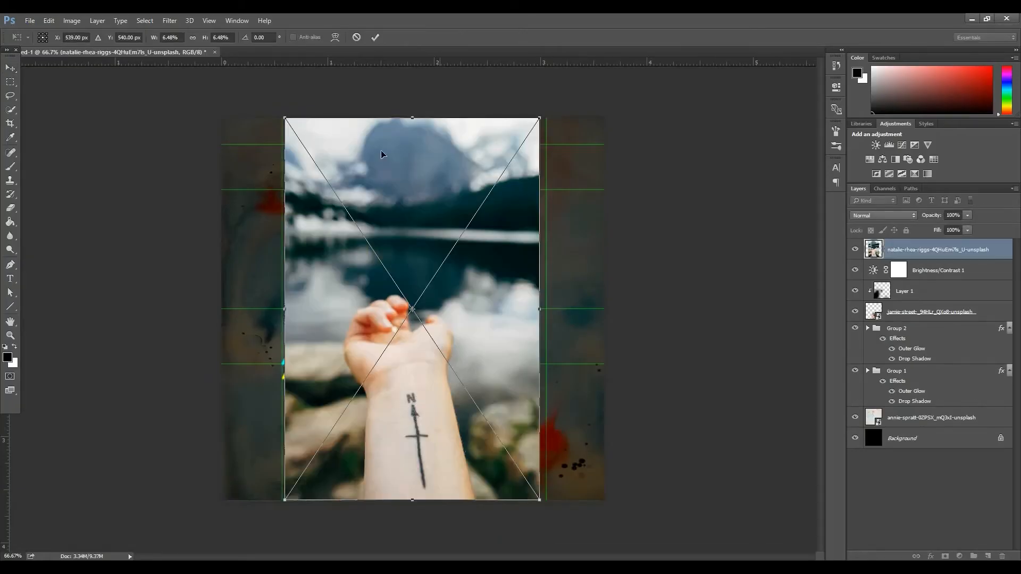
pyautogui.press('Return')
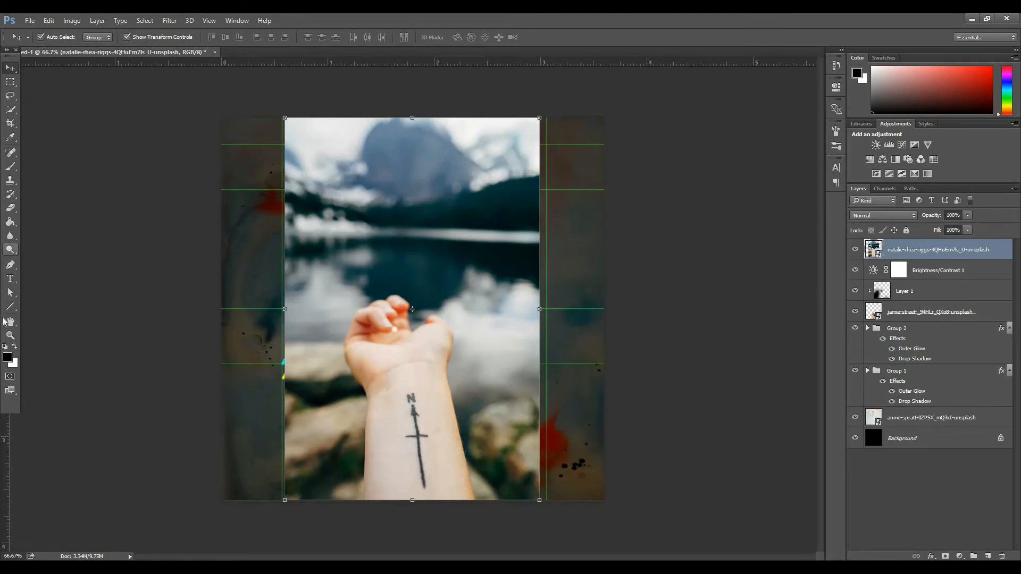
# Select the arrow and N tattoo with the Quick Selection tool and mask out the rest of the photo
pyautogui.click(11, 111)
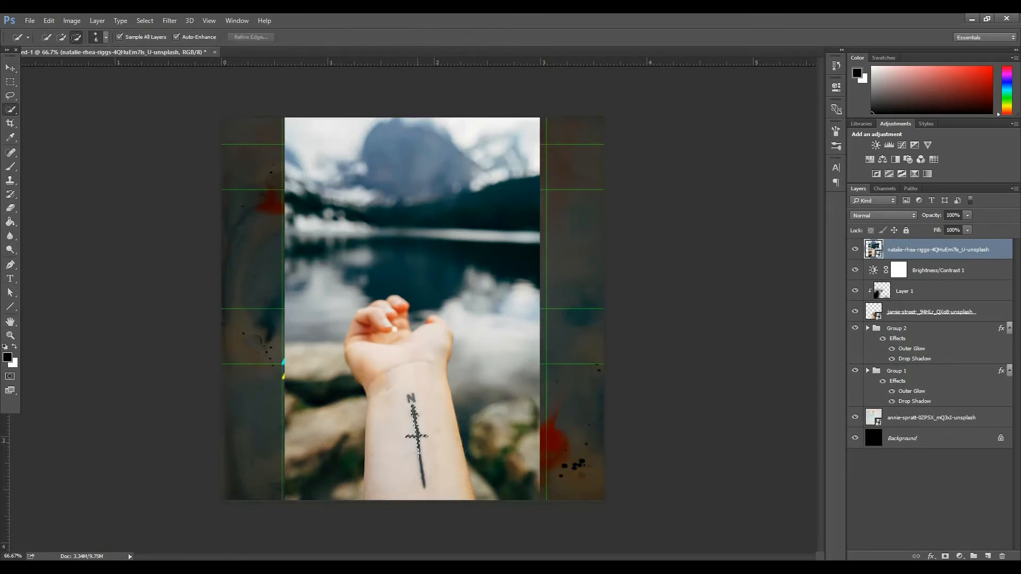
pyautogui.moveTo(418, 436); pyautogui.dragTo(423, 474)
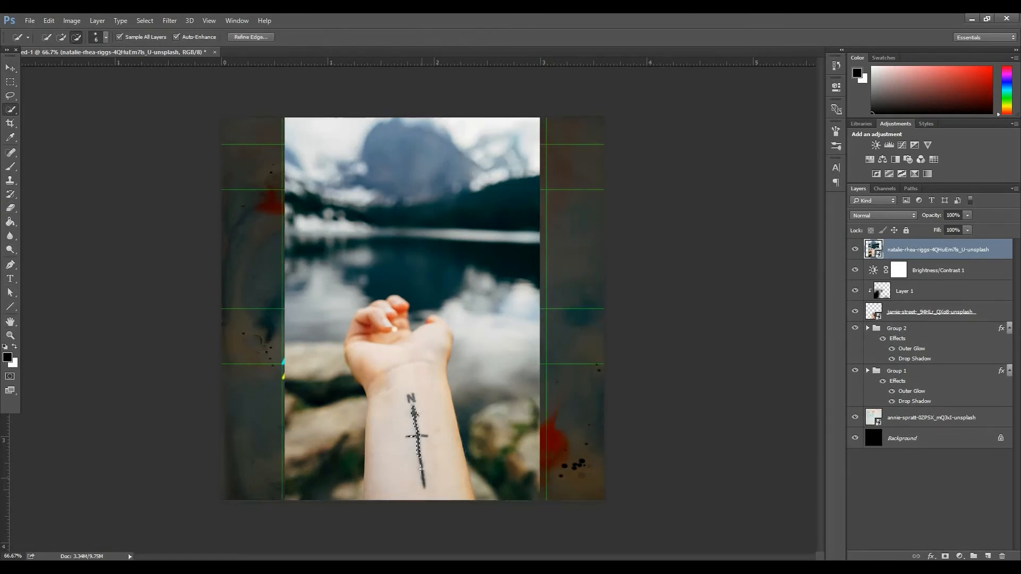
pyautogui.click(62, 37)
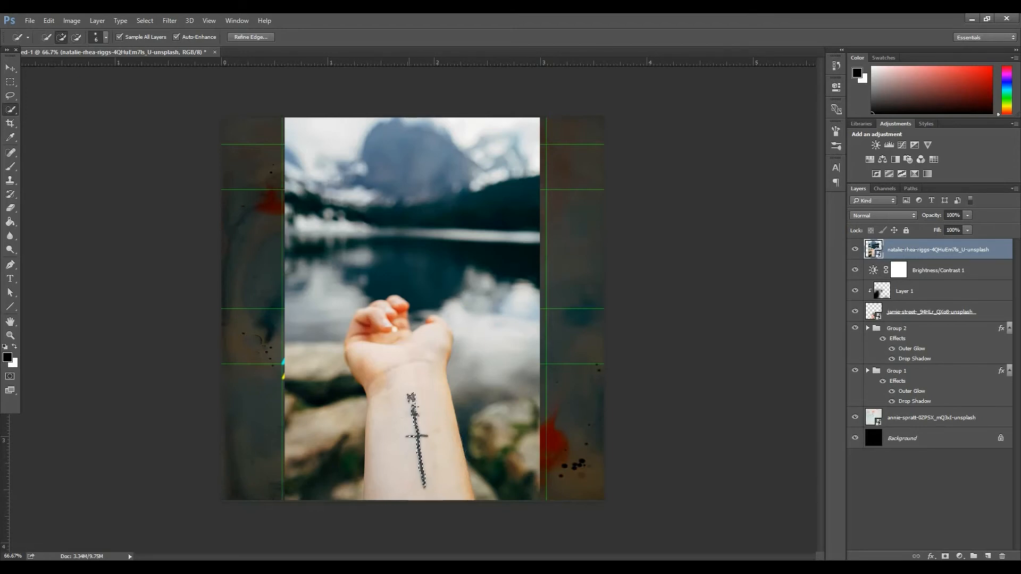
pyautogui.click(945, 556)
pyautogui.press('v')
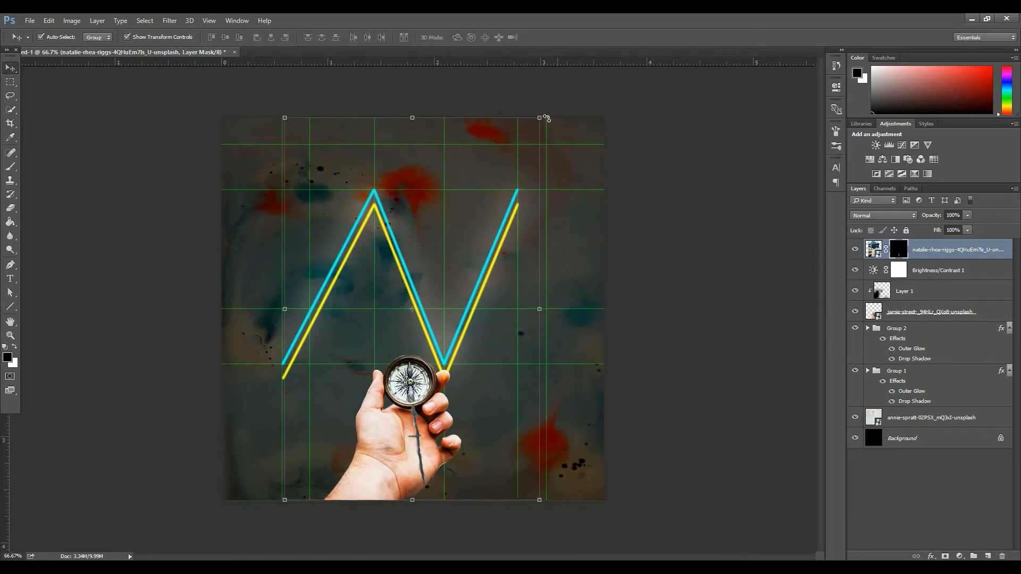
# Rotate the tattoo about 44°, reduce its height to about 60% and position it on the wrist of the compass hand
pyautogui.moveTo(543, 119); pyautogui.dragTo(585, 232)
pyautogui.moveTo(354, 434); pyautogui.dragTo(377, 490)
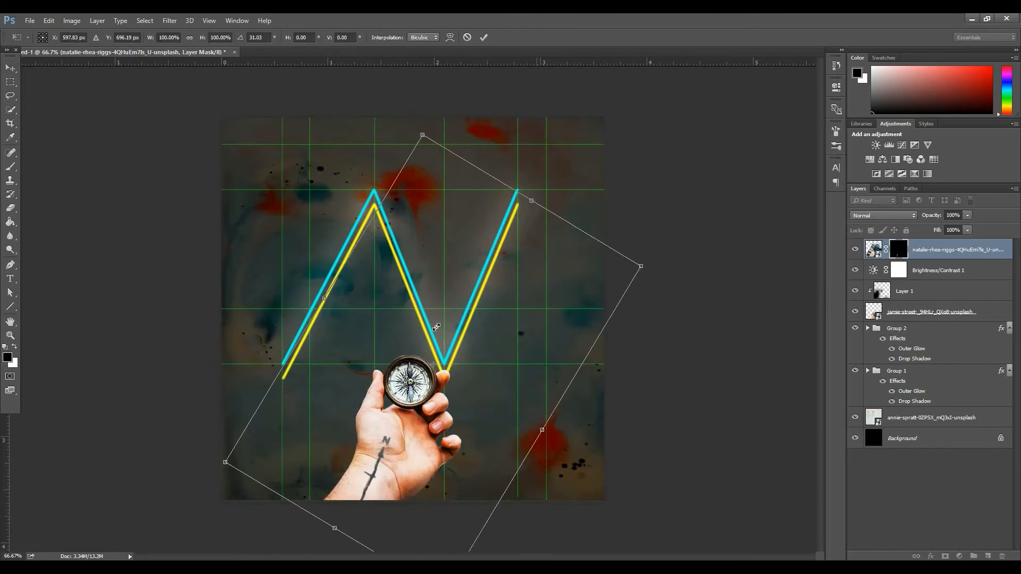
pyautogui.moveTo(436, 327); pyautogui.dragTo(449, 415)
pyautogui.moveTo(348, 276); pyautogui.dragTo(385, 256)
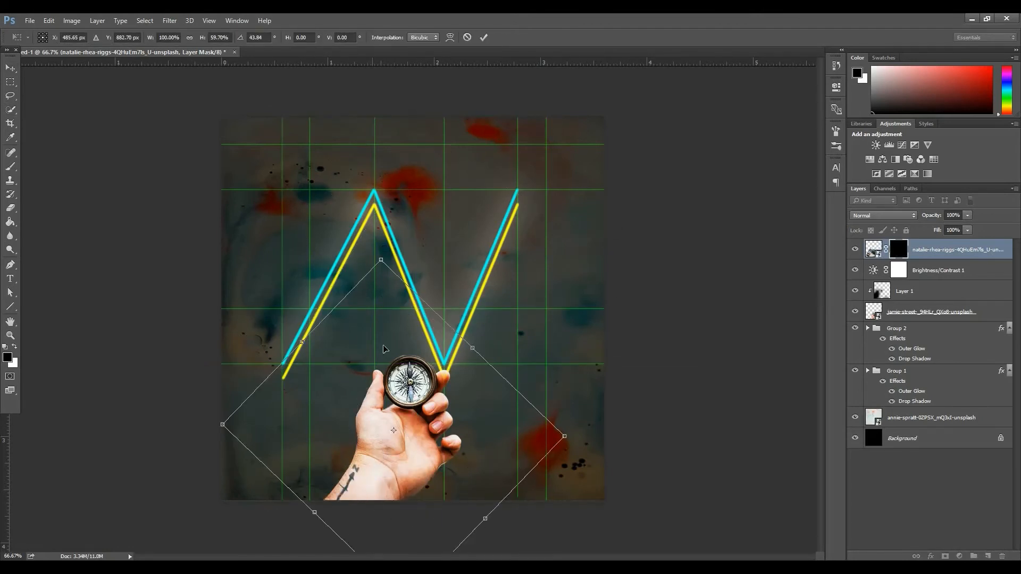
pyautogui.moveTo(342, 485)
pyautogui.mouseDown()
pyautogui.moveTo(359, 485)
pyautogui.moveTo(351, 482)
pyautogui.mouseUp()
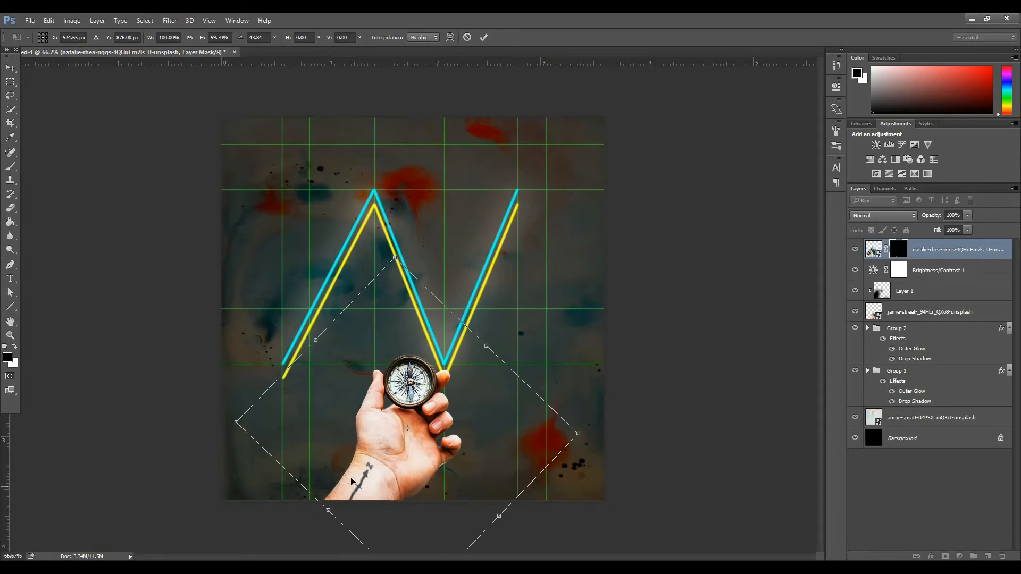
pyautogui.click(484, 37)
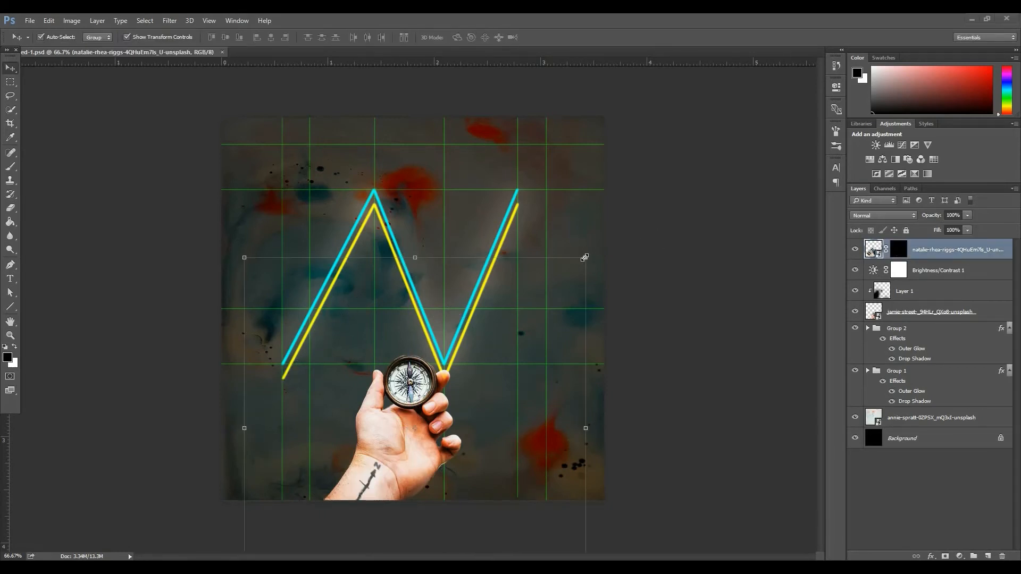
# Fine-tune the tattoo's size and nudge it into place on the wrist
pyautogui.click(588, 258)
pyautogui.moveTo(588, 259); pyautogui.dragTo(586, 268)
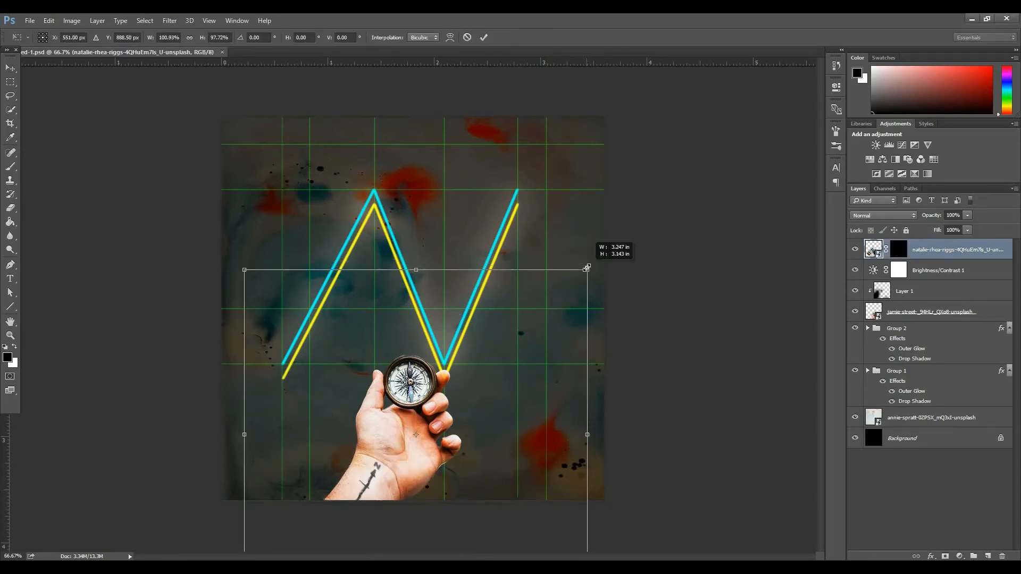
pyautogui.click(485, 37)
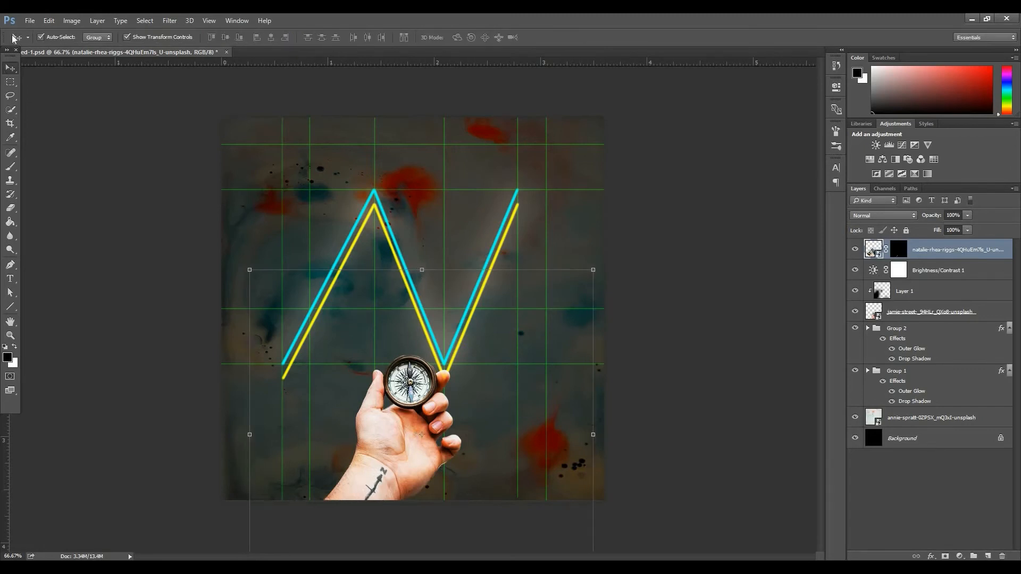
pyautogui.hotkey('shift', 'Down')
pyautogui.hotkey('shift', 'Left')
pyautogui.hotkey('shift', 'Down')
pyautogui.hotkey('shift', 'Up')
pyautogui.hotkey('shift', 'Up')
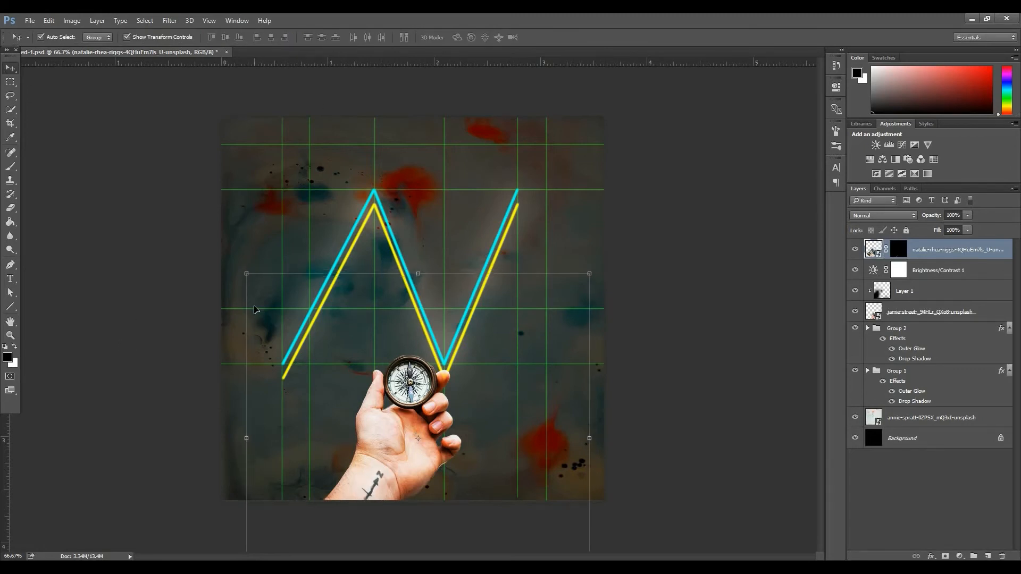
pyautogui.click(6, 168)
pyautogui.click(898, 250)
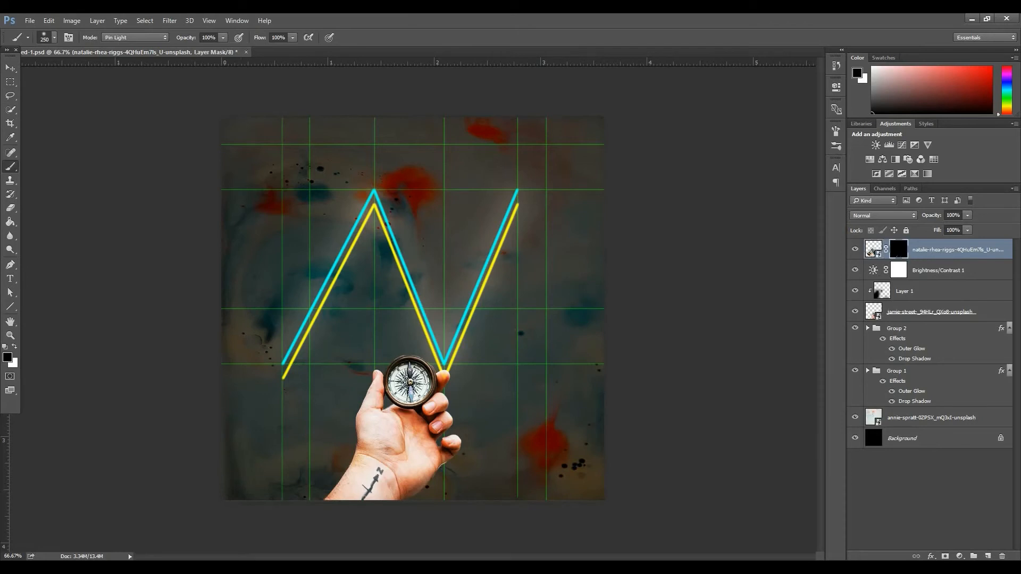
pyautogui.press('x')
pyautogui.click(12, 70)
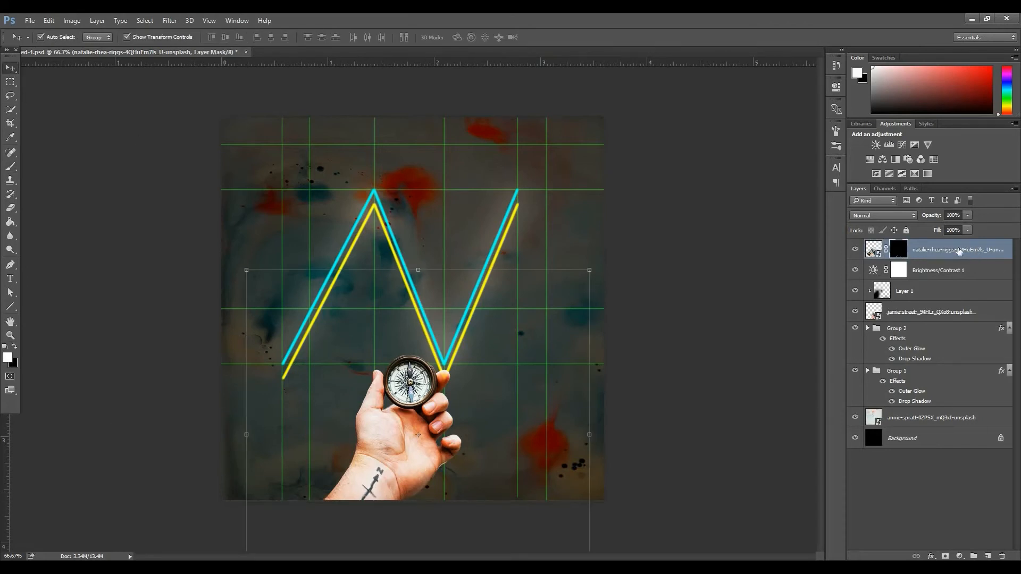
# Convert the masked tattoo layer to a smart object and reshape it slightly to fit the wrist
pyautogui.rightClick(956, 249)
pyautogui.click(745, 201)
pyautogui.hotkey('ctrl', 't')
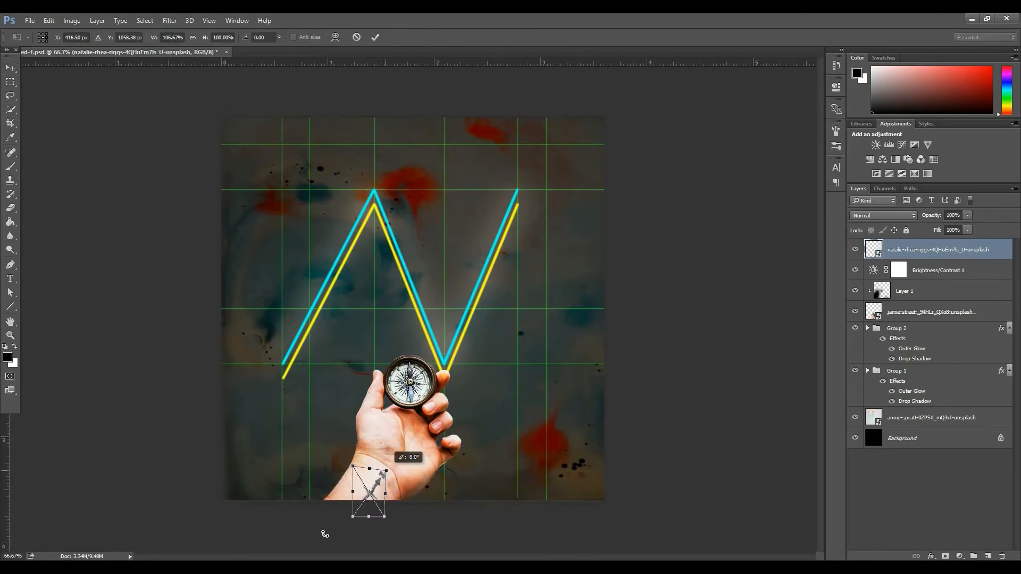
pyautogui.moveTo(384, 466); pyautogui.dragTo(386, 476)
pyautogui.click(375, 37)
# Set the tattoo layer's blend mode to Luminosity
pyautogui.click(886, 216)
pyautogui.press('Down')
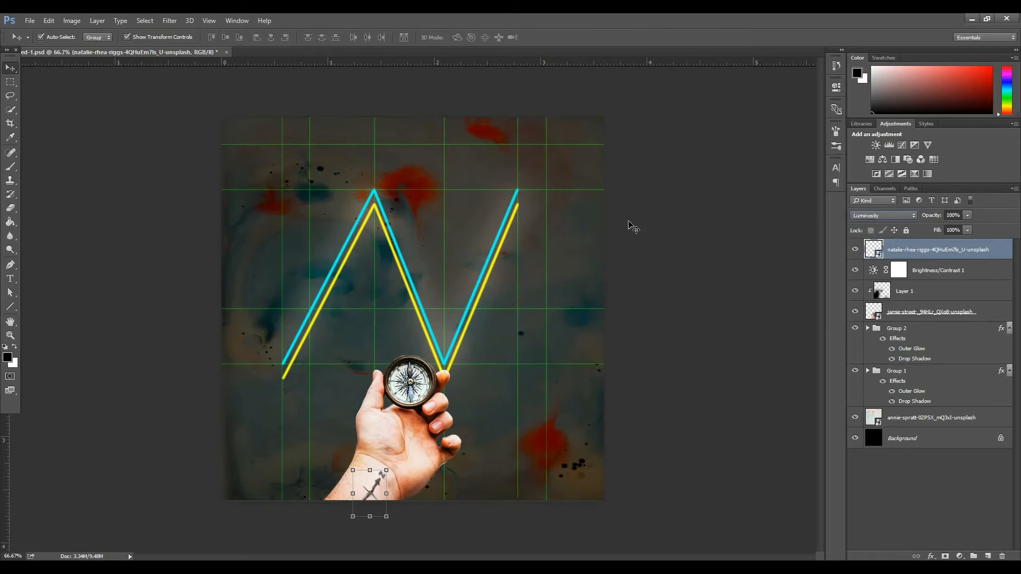
# Compare blend modes for the tattoo layer, keep Luminosity and reduce its opacity to 75%
pyautogui.click(883, 215)
pyautogui.click(866, 252)
pyautogui.click(883, 215)
pyautogui.click(866, 423)
pyautogui.write('90')
pyautogui.press('Return')
pyautogui.press('Return')
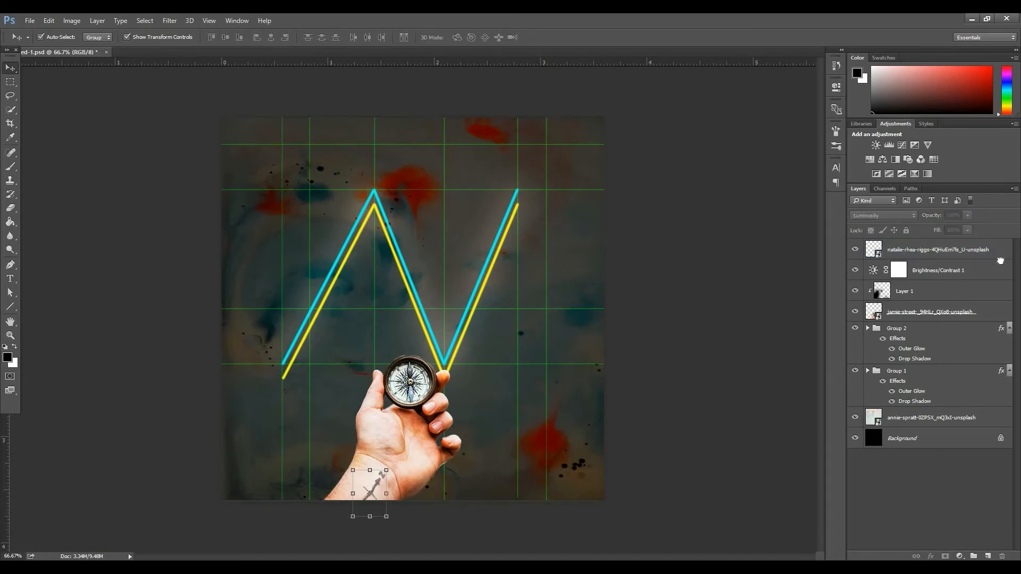
# Place the tattoo layer beneath the Brightness/Contrast adjustment and step through its blend modes until the tattoo shows dark on the skin
pyautogui.hotkey('ctrl', '[')
pyautogui.click(892, 218)
pyautogui.click(865, 286)
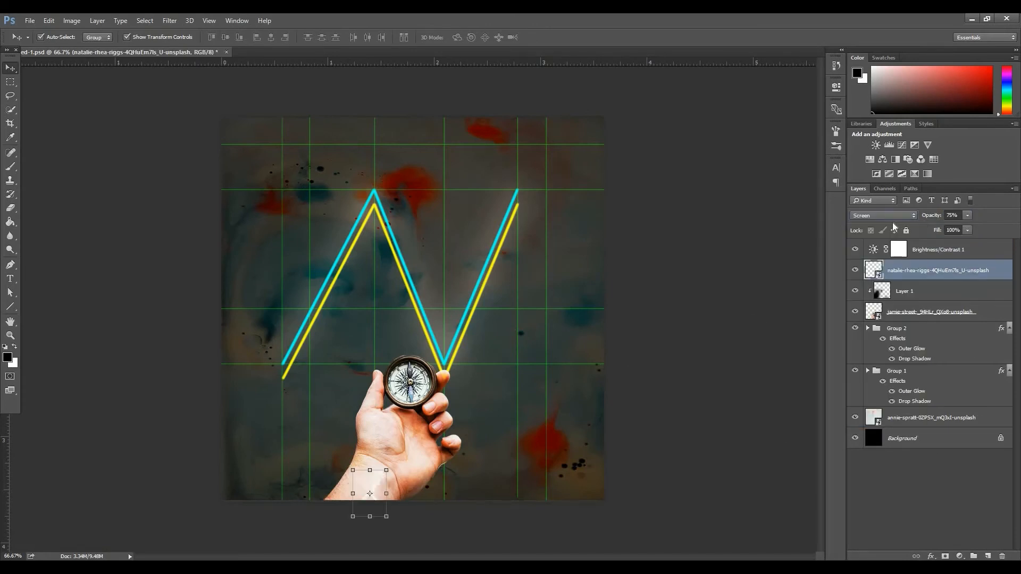
pyautogui.click(892, 218)
pyautogui.click(885, 243)
pyautogui.press('Down')
pyautogui.press('Down')
pyautogui.press('Down')
pyautogui.press('Up')
# Try a slight reshape of the tattoo on the wrist, undo it and deselect the layer
pyautogui.moveTo(386, 470); pyautogui.dragTo(387, 474)
pyautogui.click(376, 38)
pyautogui.click(668, 392)
pyautogui.hotkey('ctrl', 'z')
pyautogui.click(656, 418)
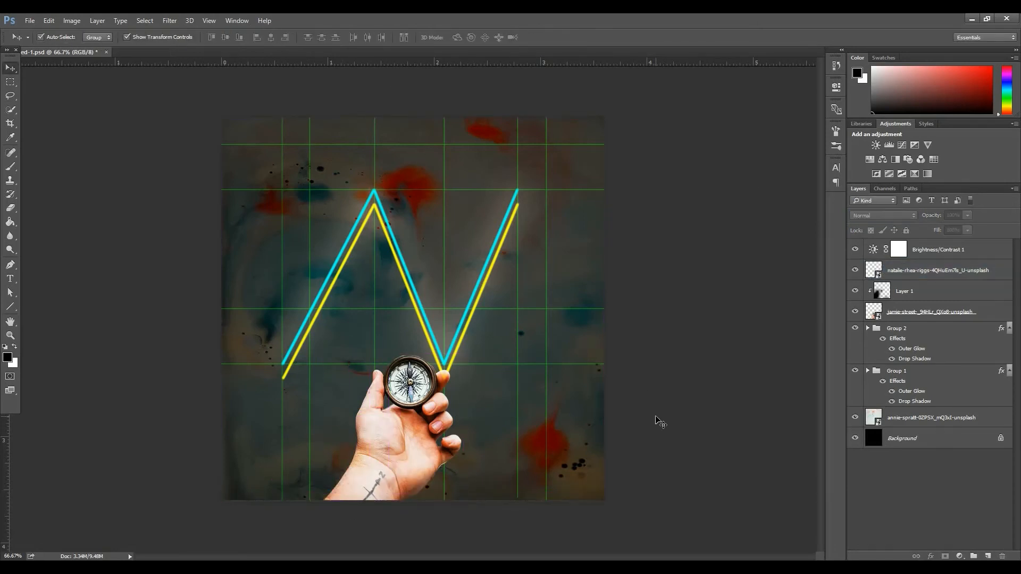
# Find the uppermost horizontal grid line, Shape 7, in Group 1 and nudge it slightly upward
pyautogui.click(893, 371)
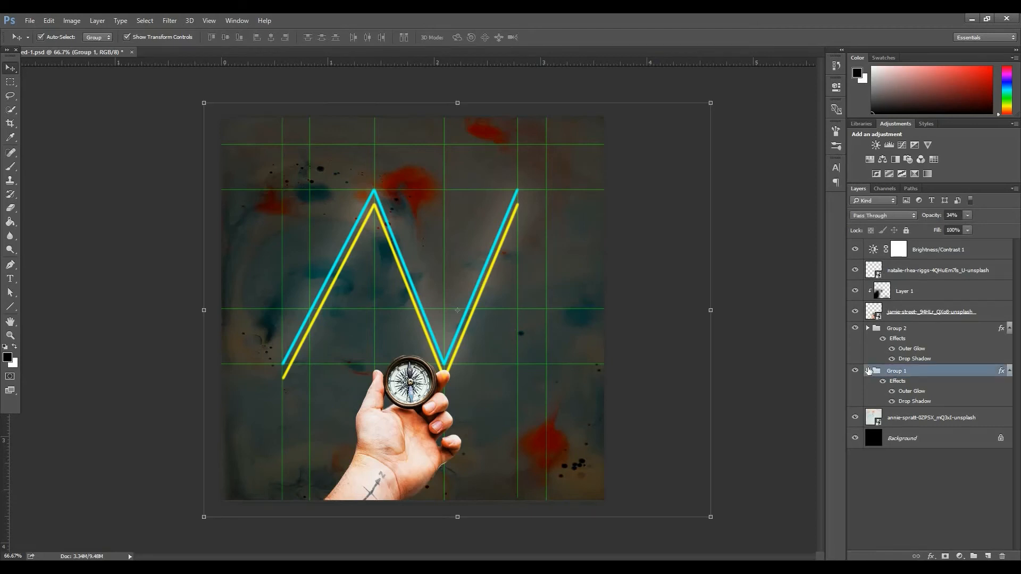
pyautogui.click(867, 371)
pyautogui.click(934, 423)
pyautogui.click(934, 437)
pyautogui.scroll(-1, 937, 426)
pyautogui.click(919, 404)
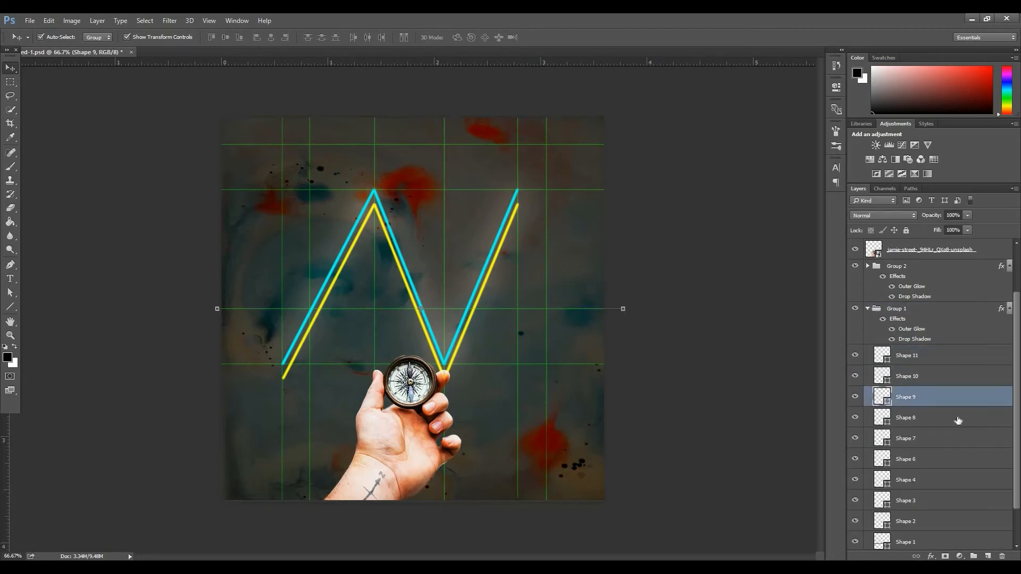
pyautogui.click(957, 418)
pyautogui.click(953, 436)
pyautogui.hotkey('ctrl', 'Up')
pyautogui.hotkey('ctrl', 'Up')
pyautogui.hotkey('ctrl', 'Up')
pyautogui.hotkey('ctrl', 'Up')
pyautogui.hotkey('ctrl', 'Up')
pyautogui.hotkey('ctrl', 'Up')
pyautogui.hotkey('ctrl', 'Up')
pyautogui.hotkey('ctrl', 'Up')
pyautogui.hotkey('ctrl', 'Up')
pyautogui.hotkey('ctrl', 'Up')
pyautogui.hotkey('ctrl', 'Up')
pyautogui.hotkey('ctrl', 'Up')
pyautogui.hotkey('ctrl', 'Up')
pyautogui.hotkey('ctrl', 'Up')
pyautogui.hotkey('ctrl', 'Up')
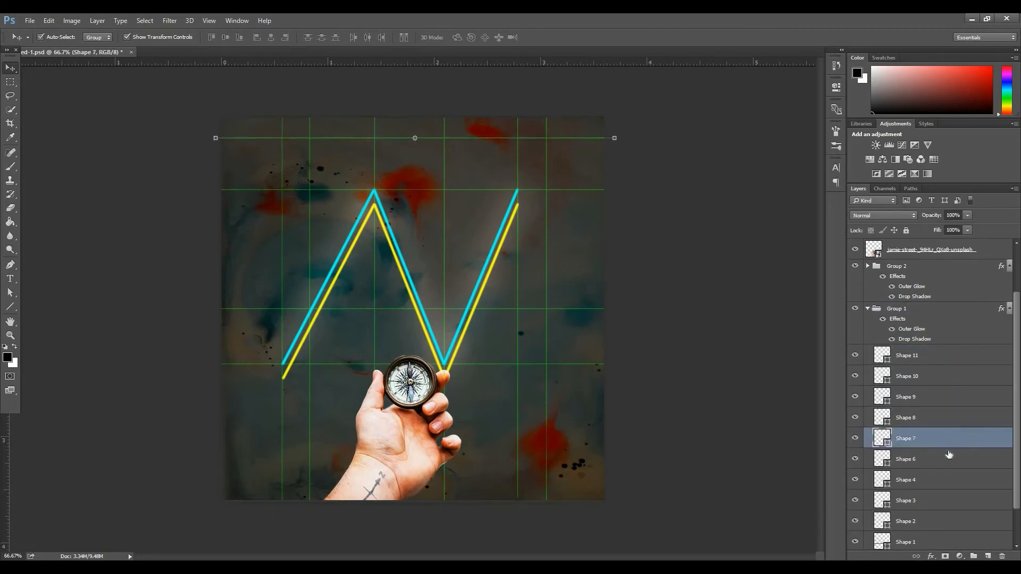
# Choose the Line tool and set the foreground colour to bright green #00ff4e
pyautogui.click(10, 306)
pyautogui.click(7, 357)
pyautogui.click(873, 245)
pyautogui.click(863, 169)
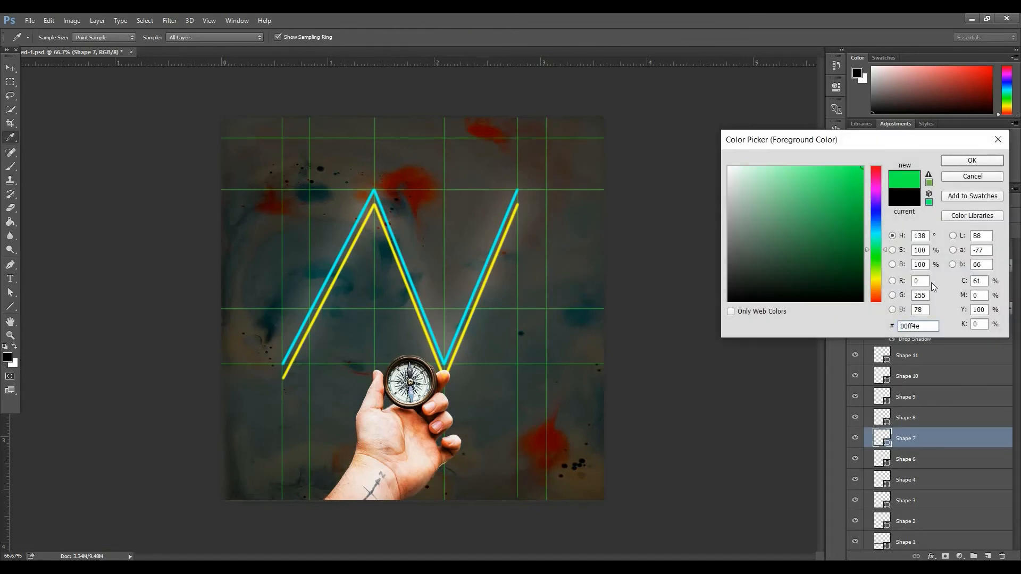
pyautogui.press('Return')
# Draw a thin green diagonal grid line in Group 1 across the canvas, from above its upper-left area to below the lower middle
pyautogui.click(881, 425)
pyautogui.click(882, 355)
pyautogui.moveTo(275, 106); pyautogui.dragTo(474, 515)
pyautogui.hotkey('ctrl', 't')
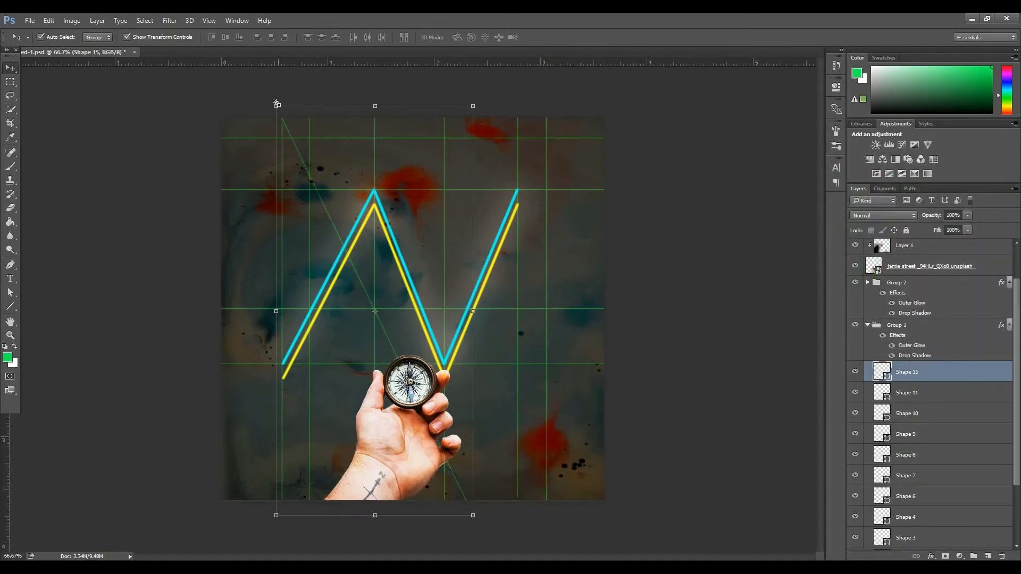
# Transform the diagonal line to about 80% width and 101% height so it runs parallel to the N's middle stroke
pyautogui.moveTo(276, 106); pyautogui.dragTo(316, 98)
pyautogui.hotkey('shift', 'Left')
pyautogui.hotkey('shift', 'Left')
pyautogui.hotkey('shift', 'Left')
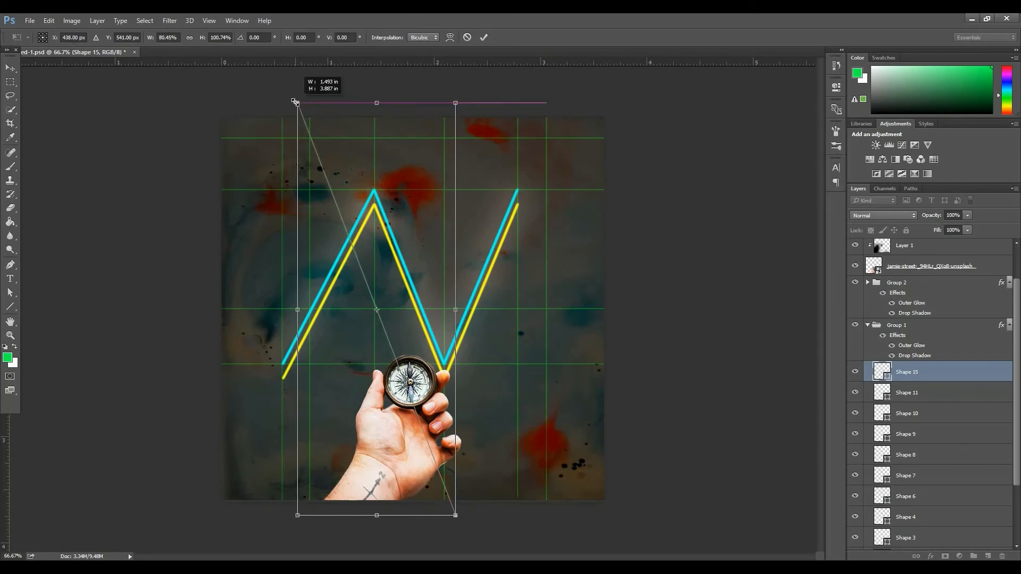
pyautogui.moveTo(295, 102); pyautogui.dragTo(294, 102)
pyautogui.press('Return')
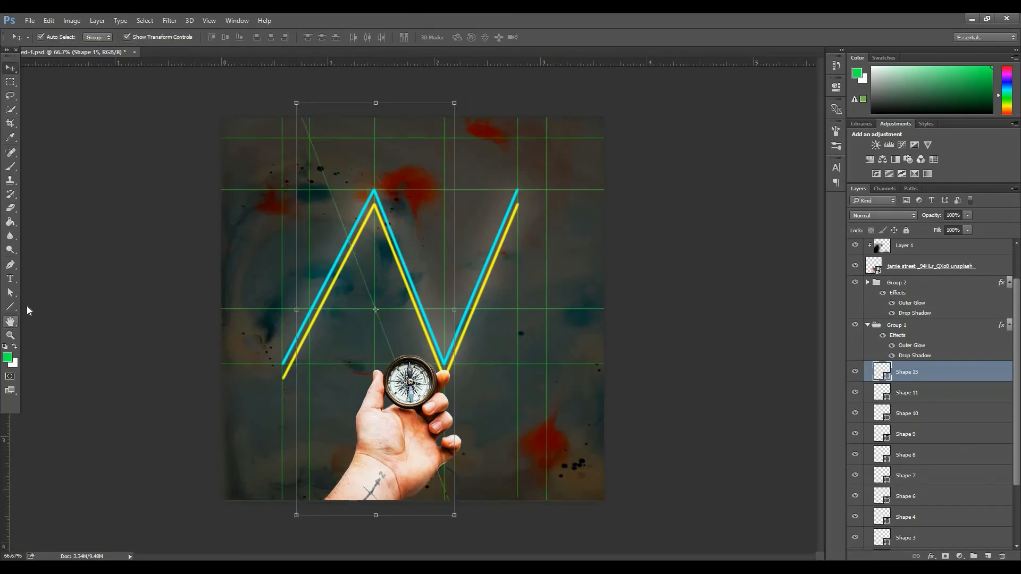
# Draw a second green diagonal line parallel to the first and to its right, about 4.35 in long at about -69°
pyautogui.click(10, 307)
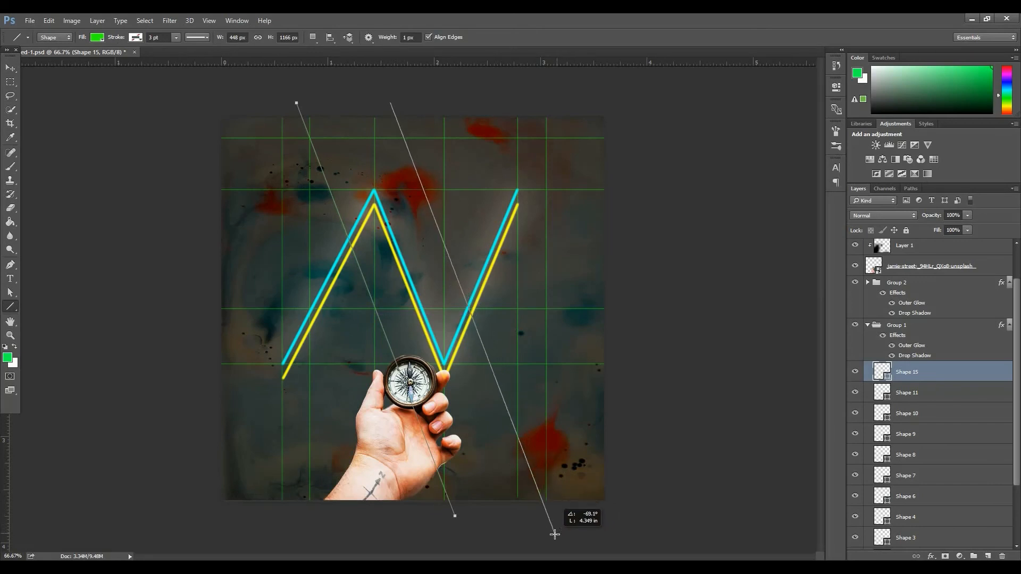
pyautogui.click(14, 67)
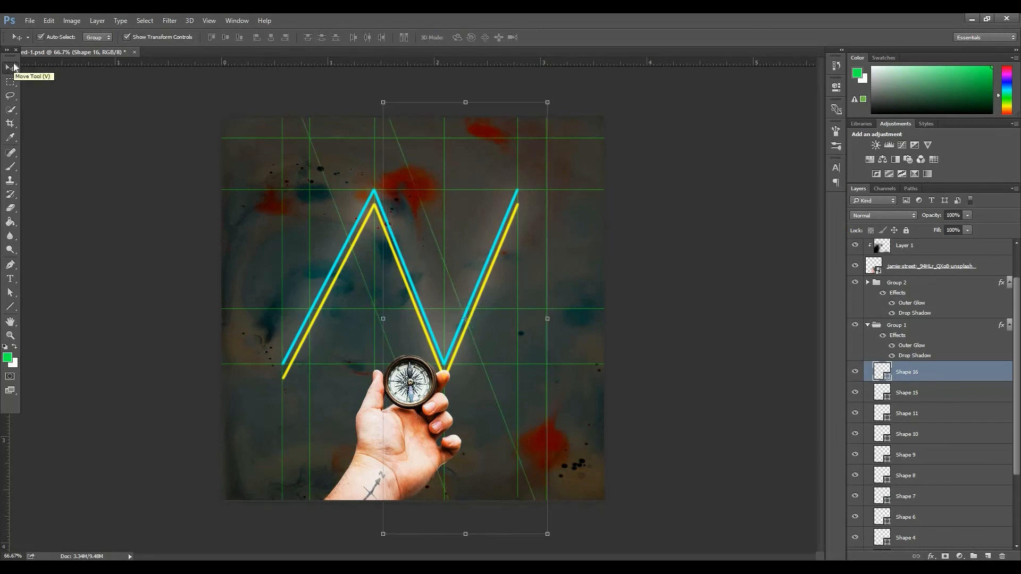
pyautogui.click(58, 157)
pyautogui.click(696, 312)
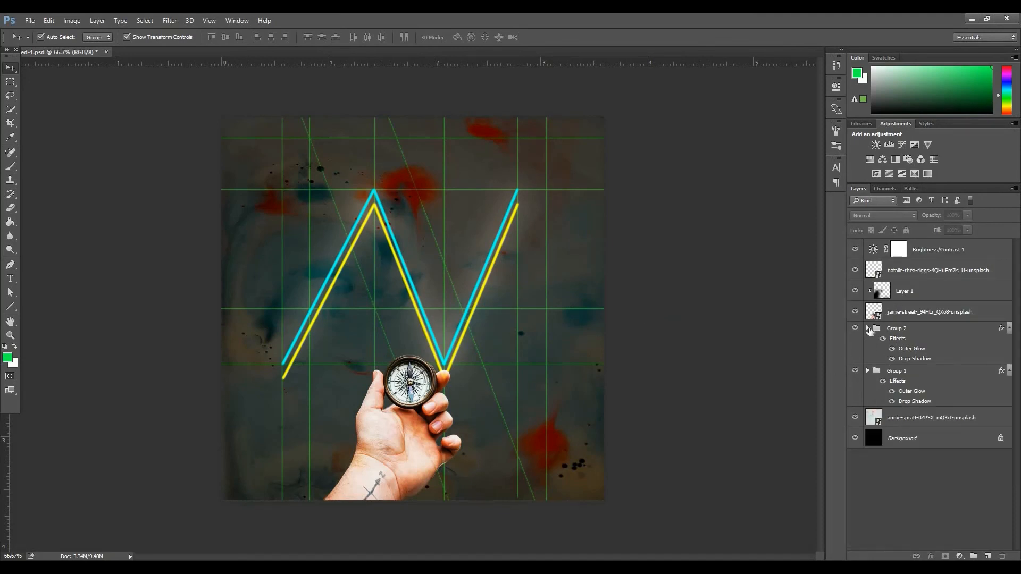
# Move the two diagonal line layers, Shape 15 and Shape 16, lower in Group 1's stack and collapse both groups
pyautogui.click(869, 328)
pyautogui.click(929, 353)
pyautogui.keyDown('shift'); pyautogui.click(929, 395); pyautogui.keyUp('shift')
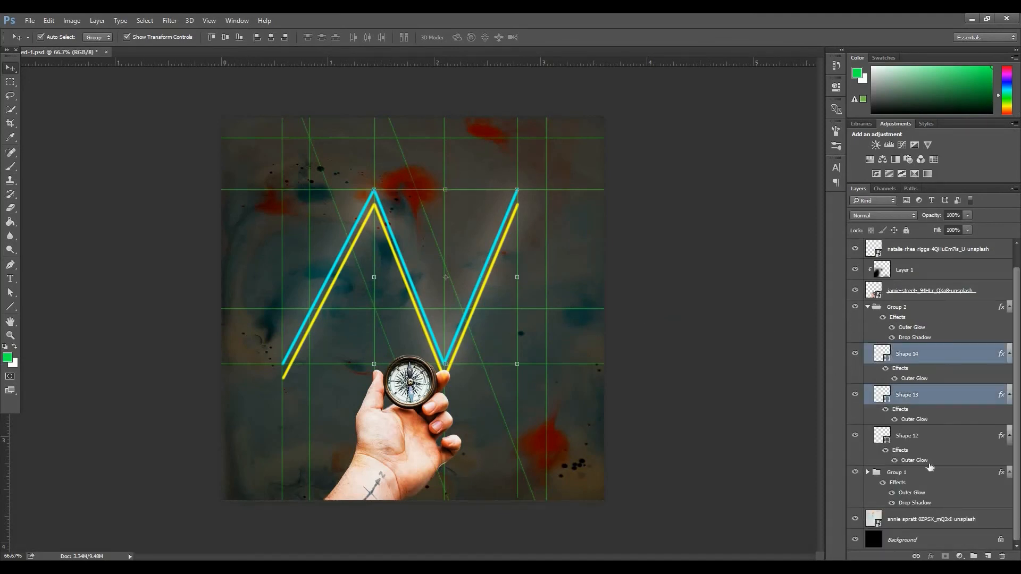
pyautogui.click(867, 472)
pyautogui.scroll(-4, 911, 457)
pyautogui.click(939, 376)
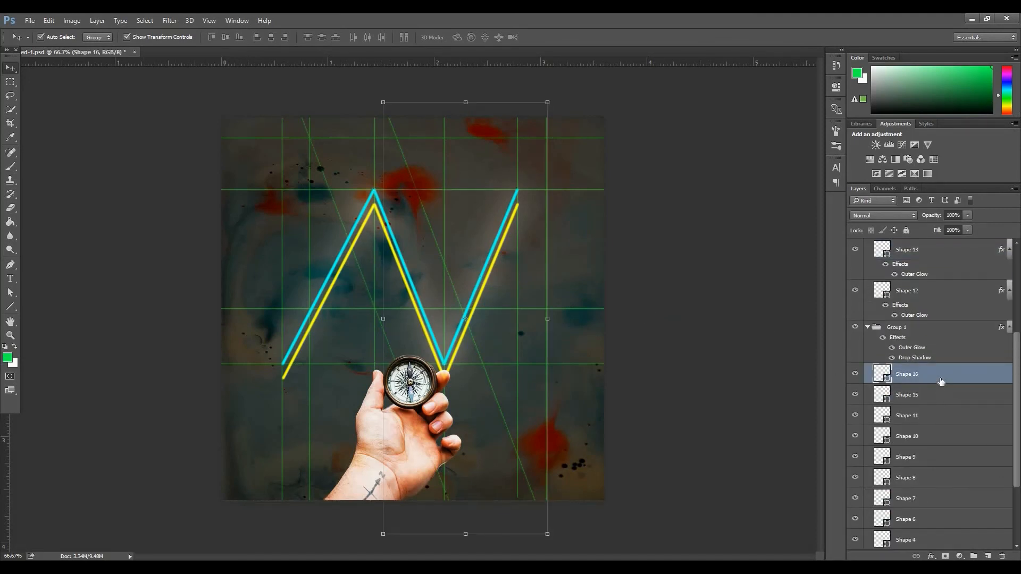
pyautogui.keyDown('shift'); pyautogui.click(941, 394); pyautogui.keyUp('shift')
pyautogui.moveTo(941, 394); pyautogui.dragTo(941, 500)
pyautogui.scroll(5, 880, 455)
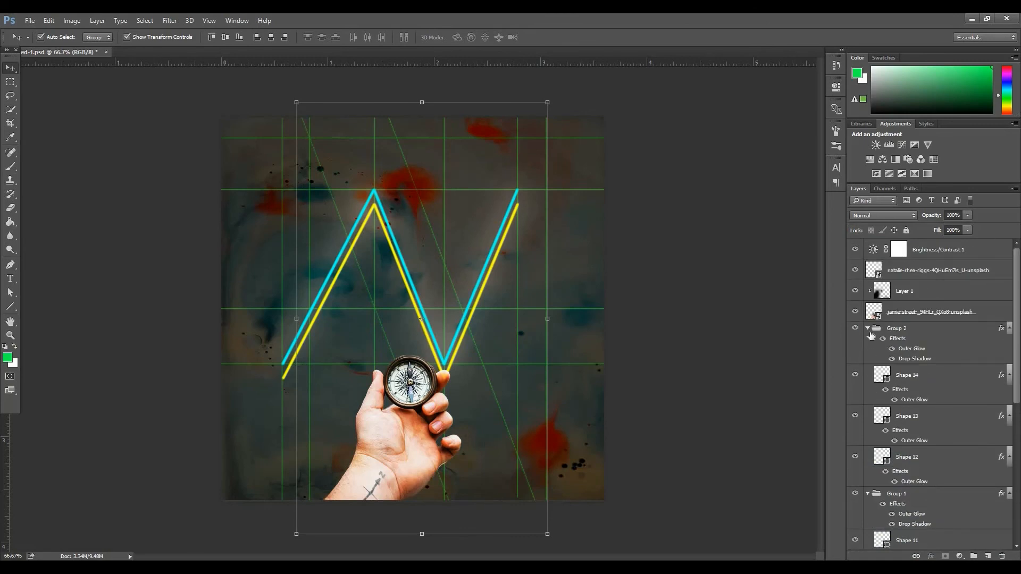
pyautogui.click(867, 328)
pyautogui.click(867, 370)
# Select the compass-hand layer and dismiss the mail notifications covering the layer list
pyautogui.click(981, 314)
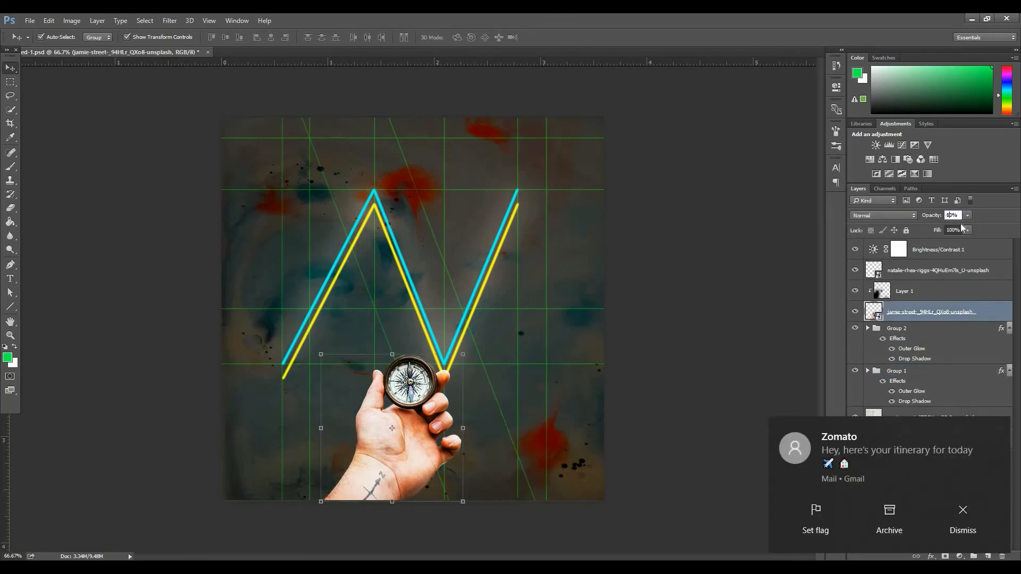
pyautogui.click(977, 527)
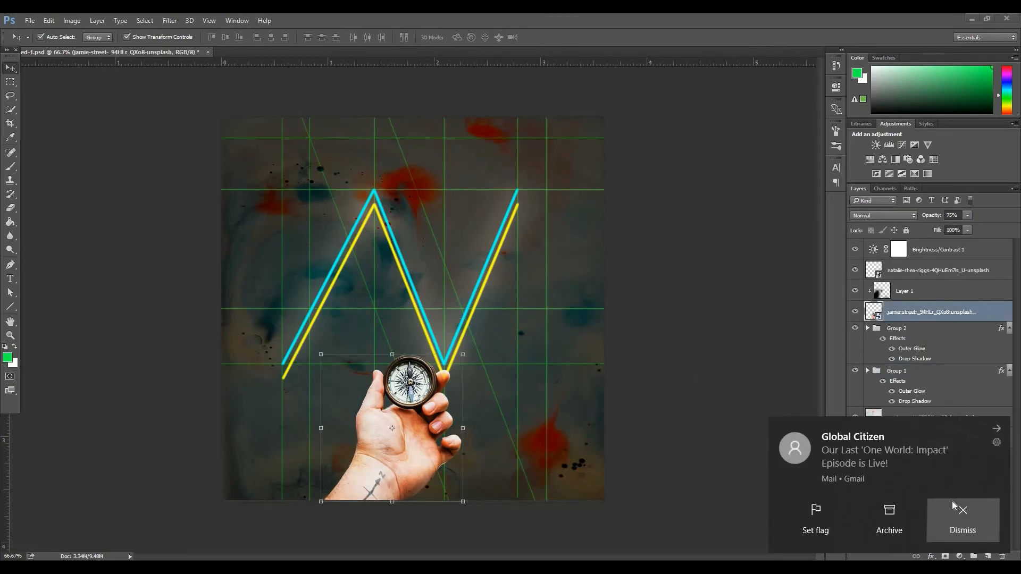
pyautogui.click(954, 506)
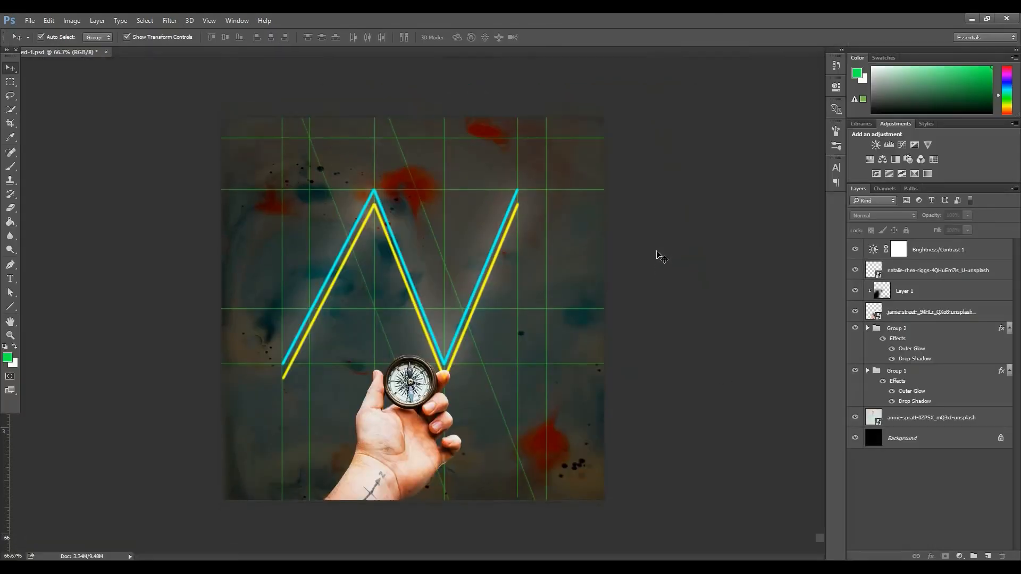
# Recolour the outer glow of the N's right cyan stroke, Shape 14, to blue #009cff
pyautogui.click(30, 20)
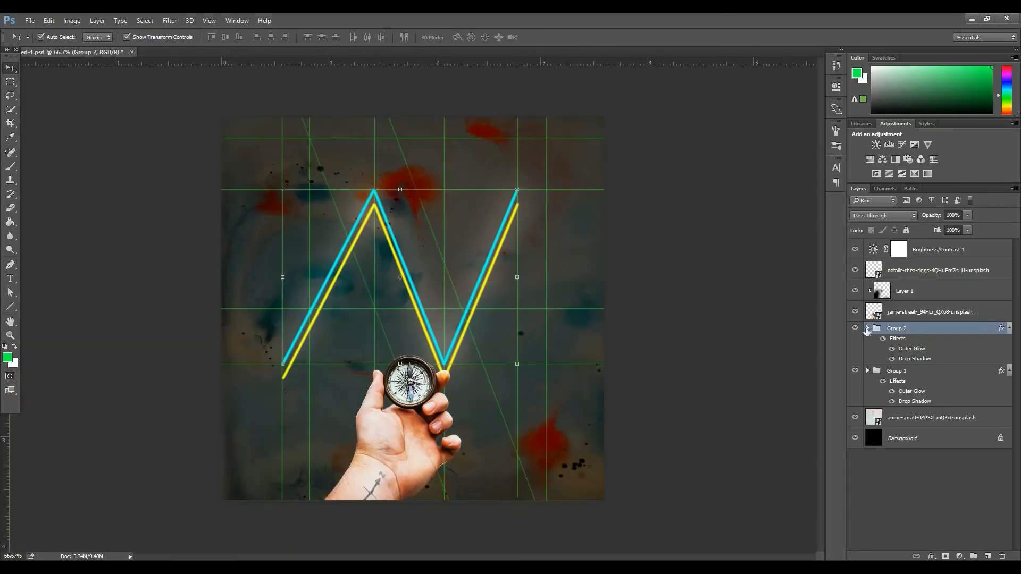
pyautogui.click(867, 328)
pyautogui.click(938, 380)
pyautogui.doubleClick(938, 380)
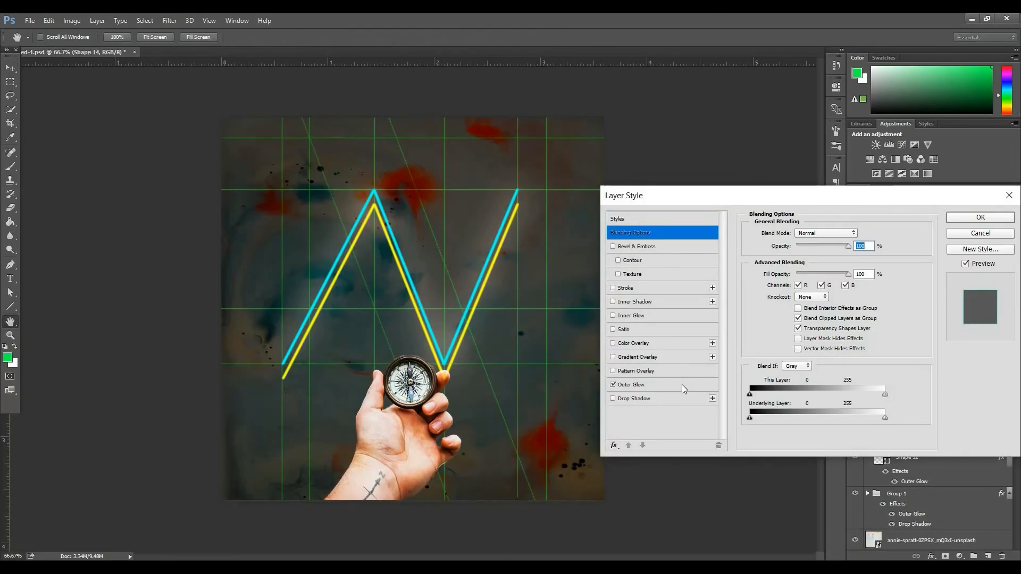
pyautogui.click(683, 385)
pyautogui.click(784, 277)
pyautogui.click(876, 225)
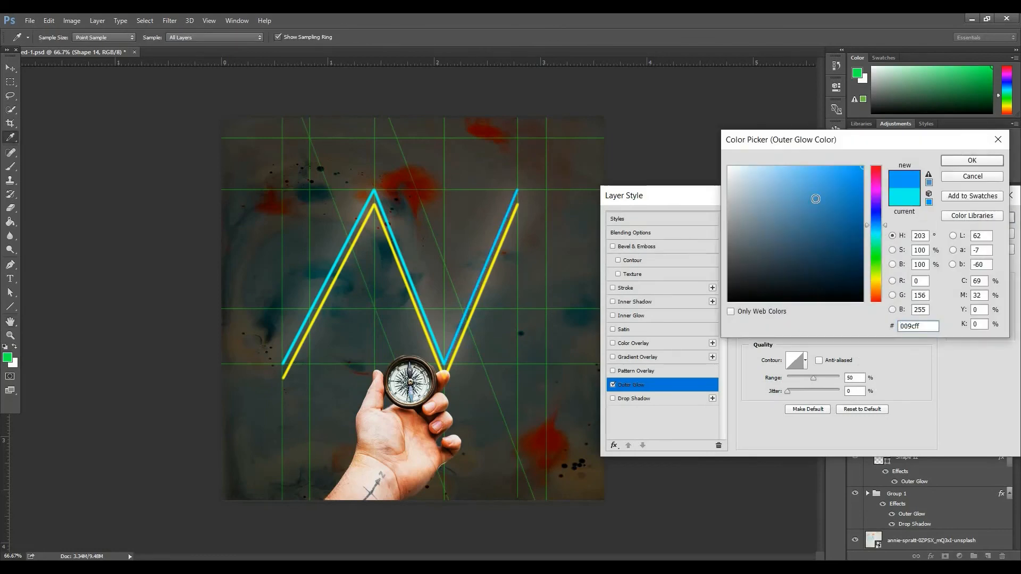
pyautogui.click(959, 166)
pyautogui.click(968, 218)
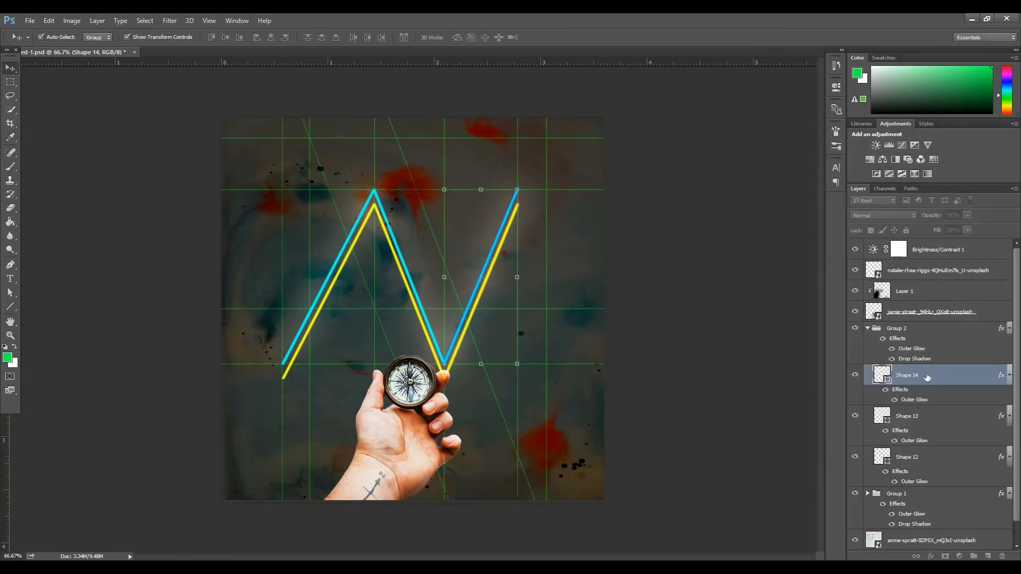
# Copy Shape 14's layer style onto Shape 13 and Shape 12, and deselect the layers
pyautogui.rightClick(931, 378)
pyautogui.click(709, 361)
pyautogui.rightClick(959, 420)
pyautogui.click(720, 372)
pyautogui.rightClick(911, 451)
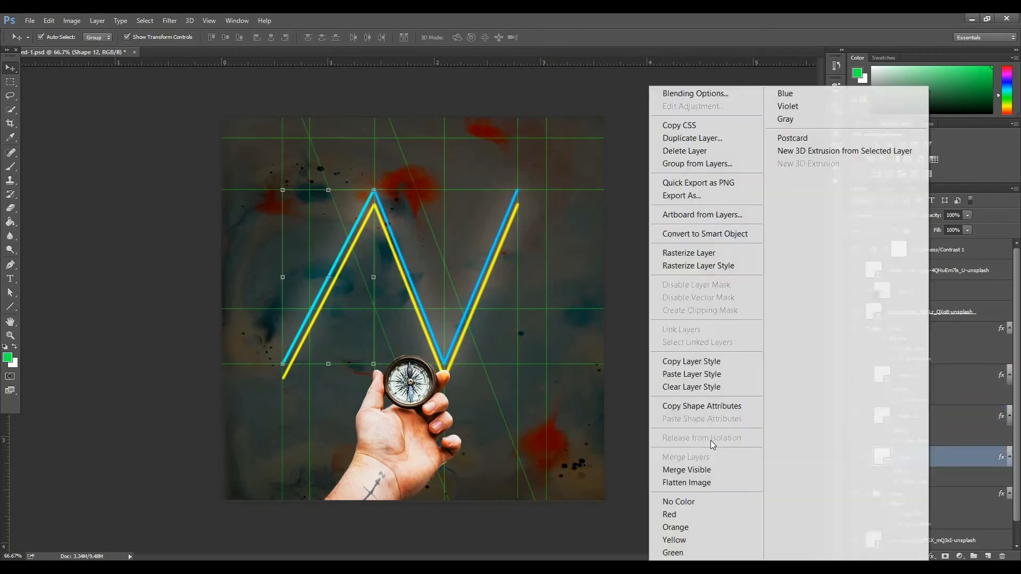
pyautogui.click(706, 374)
pyautogui.click(684, 310)
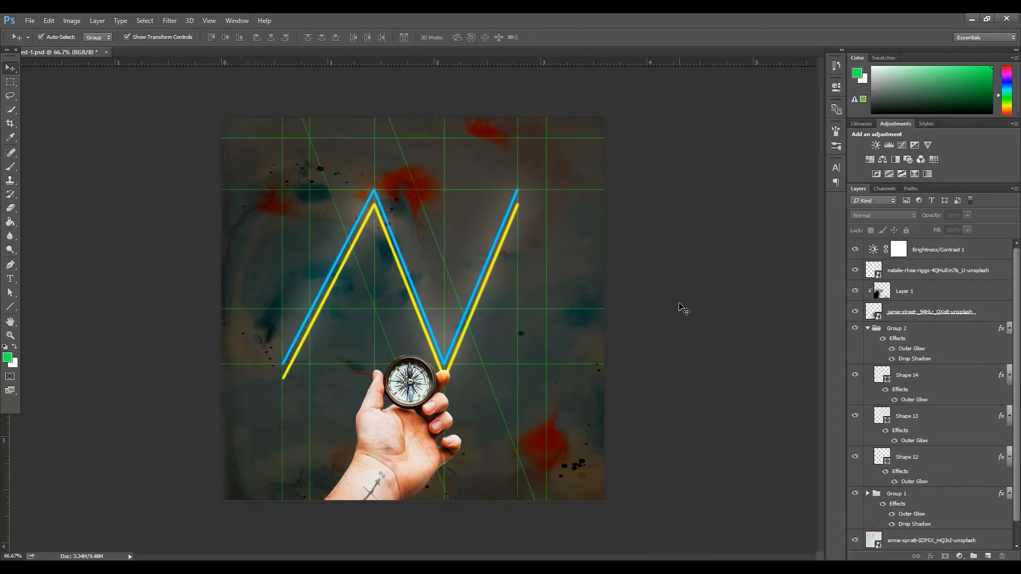
pyautogui.press('Tab')
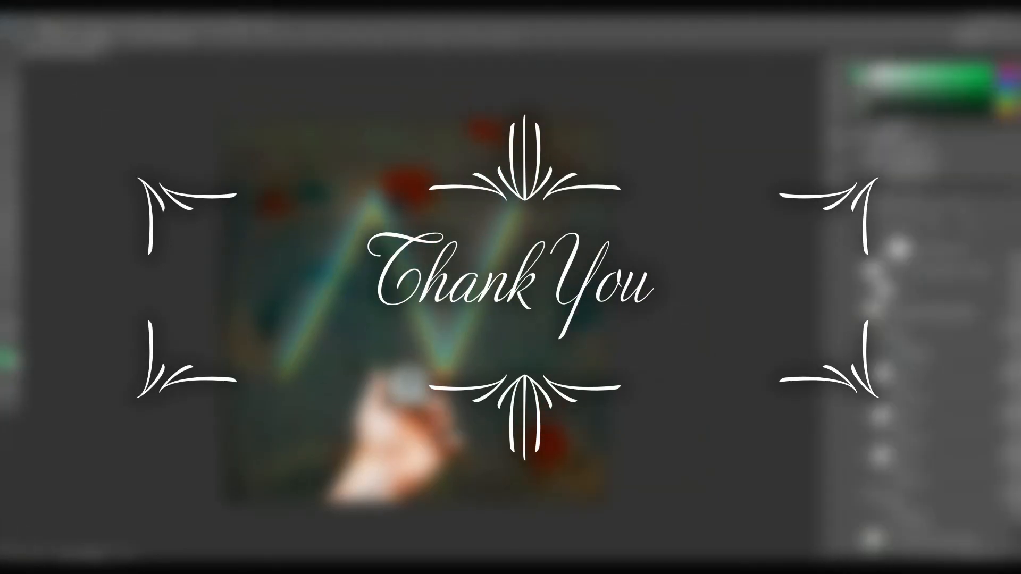
pyautogui.click(29, 21)
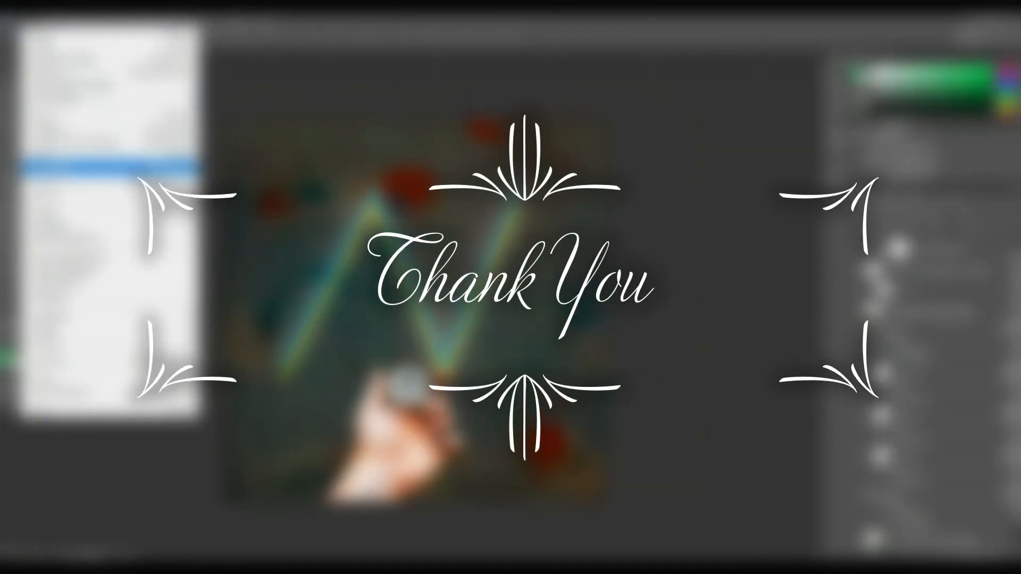